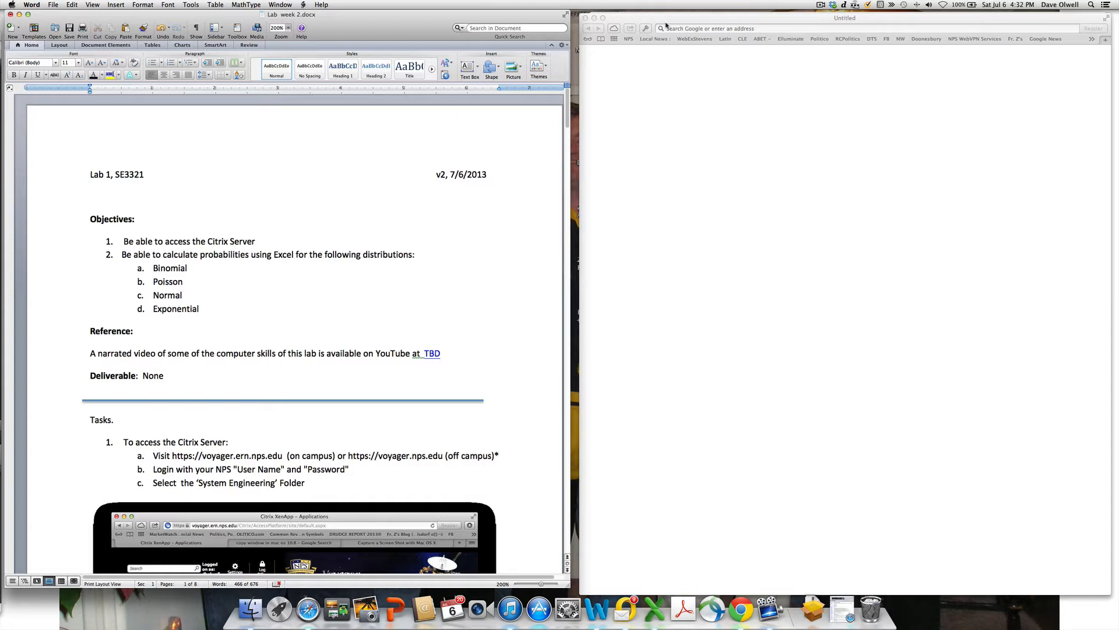
- Bring the blank Safari window to the front beside the Word lab handout
drag(662, 21, 655, 20)
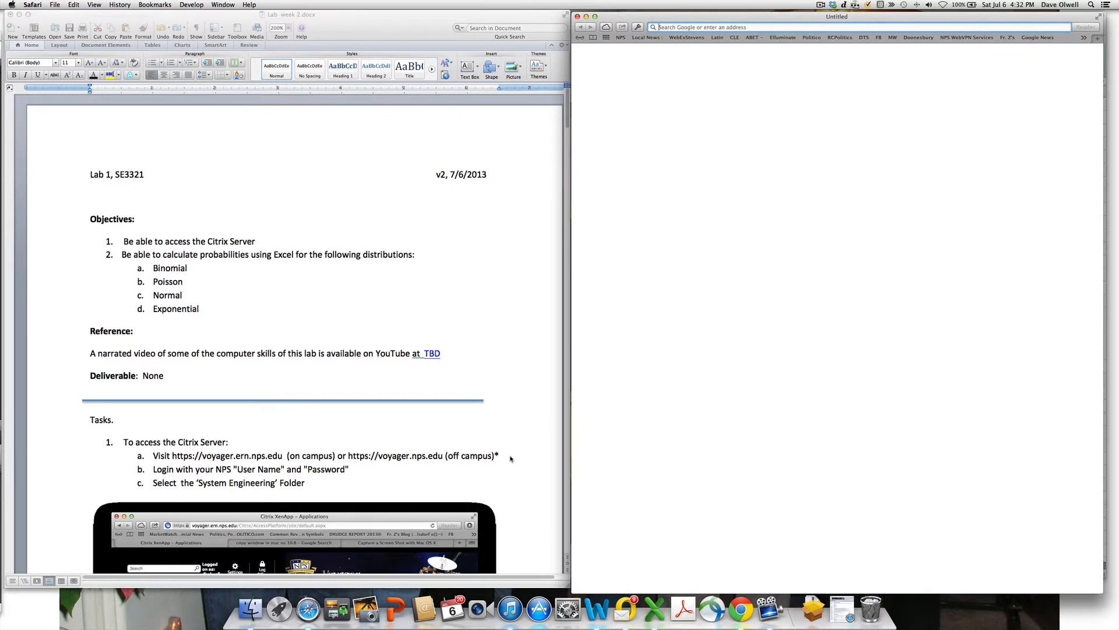
- Scroll the handout to the Citrix access steps and select the on-campus voyager.ern.nps.edu address
scroll(465, 454, down, 5)
scroll(465, 449, down, 3)
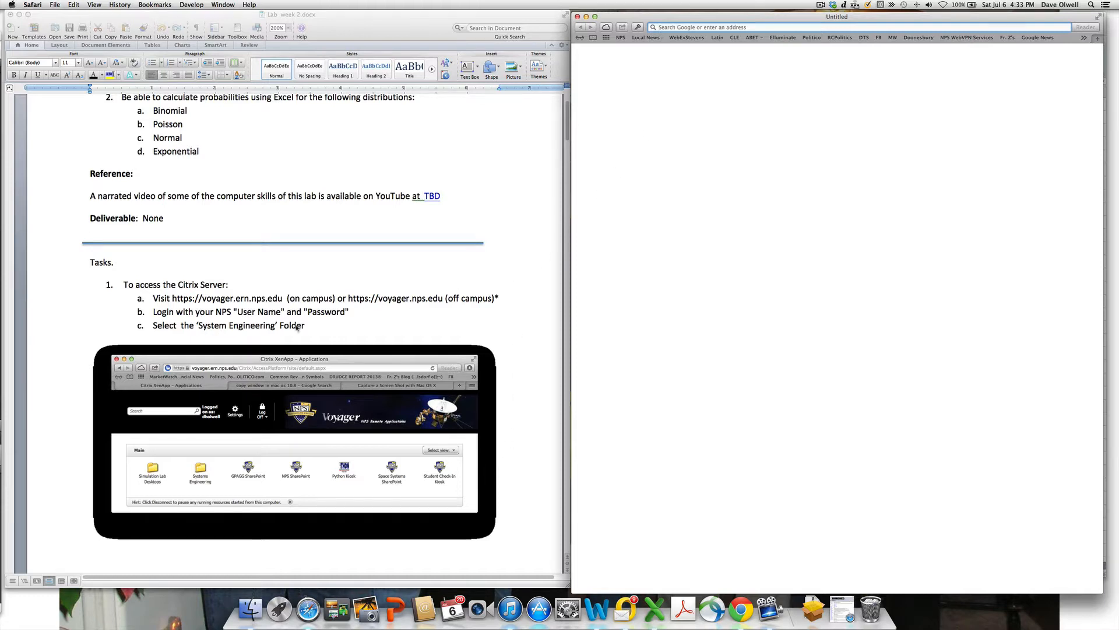
click(167, 304)
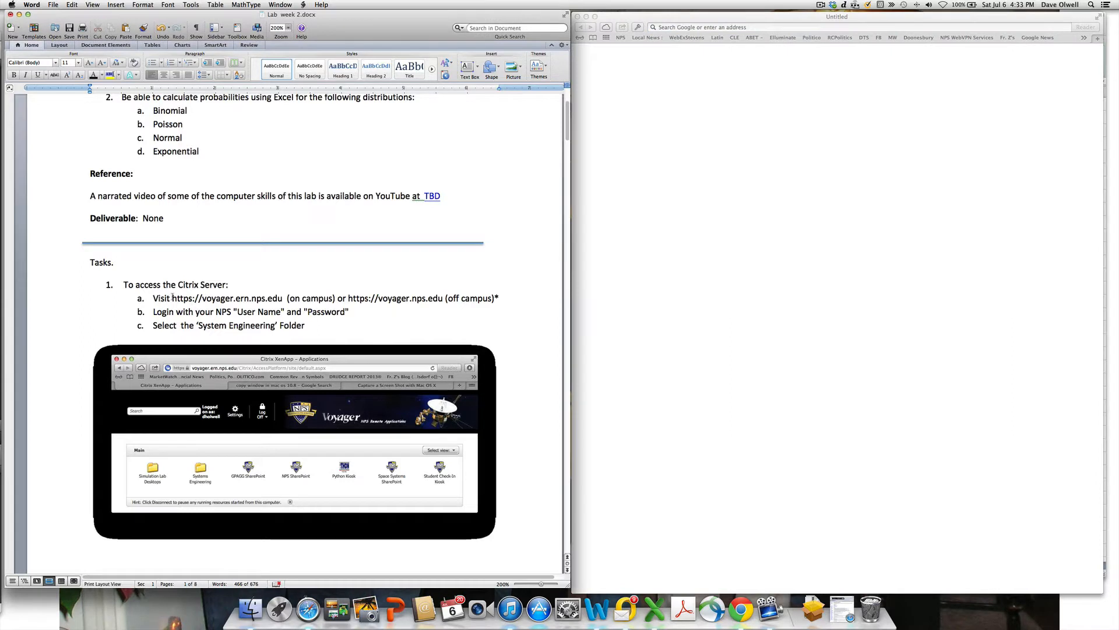
drag(173, 297, 287, 298)
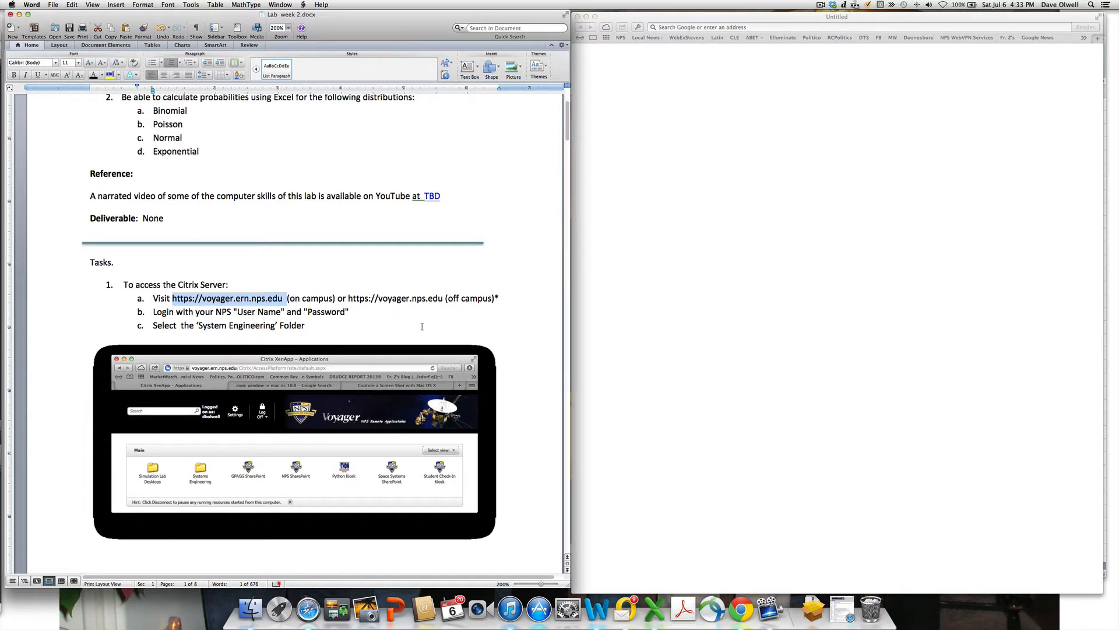
click(191, 299)
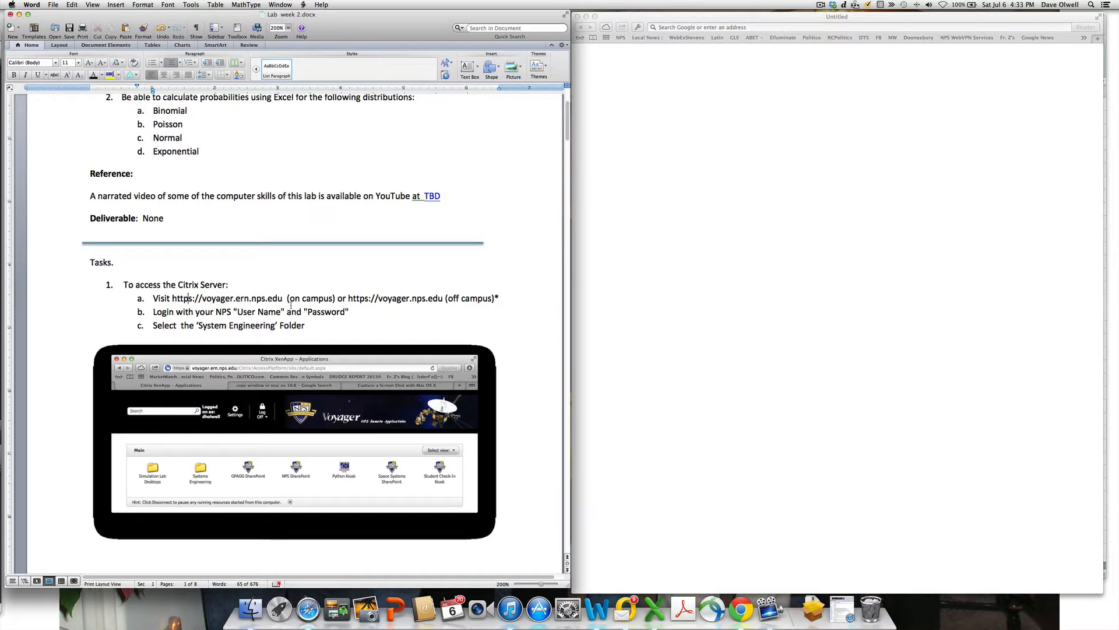
click(679, 28)
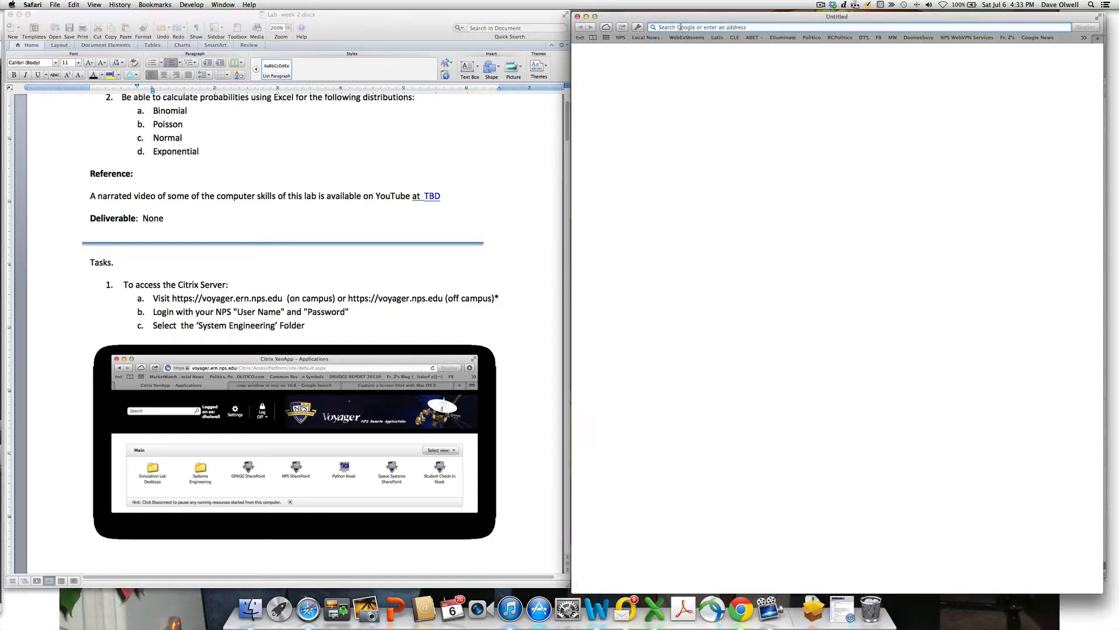
text(https:)
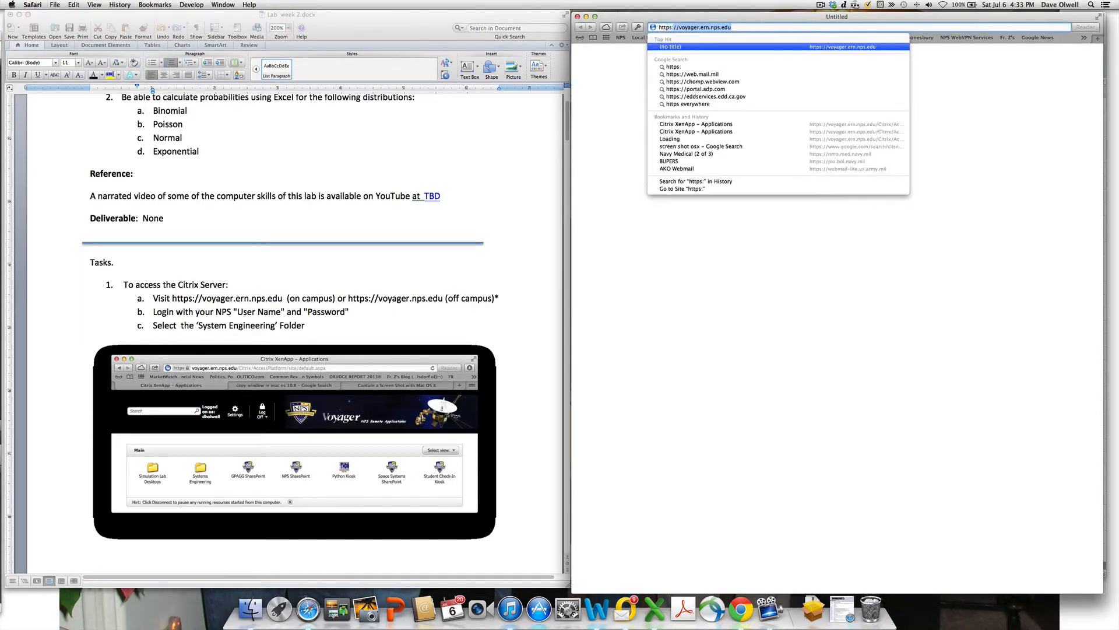
text(//voya)
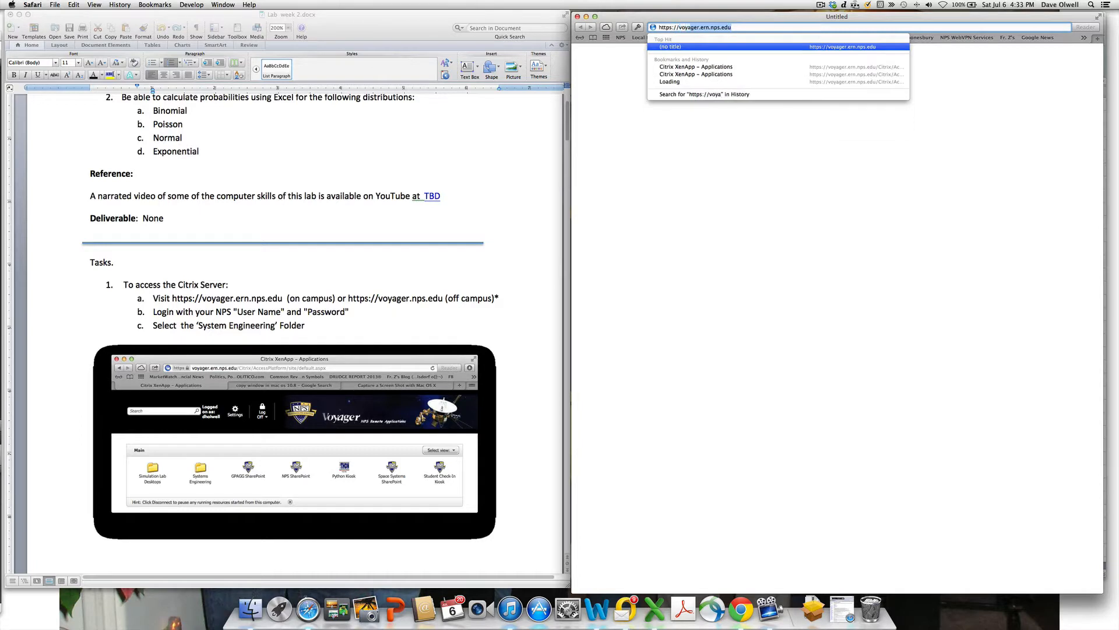
text(ger.ern.nps.edu)
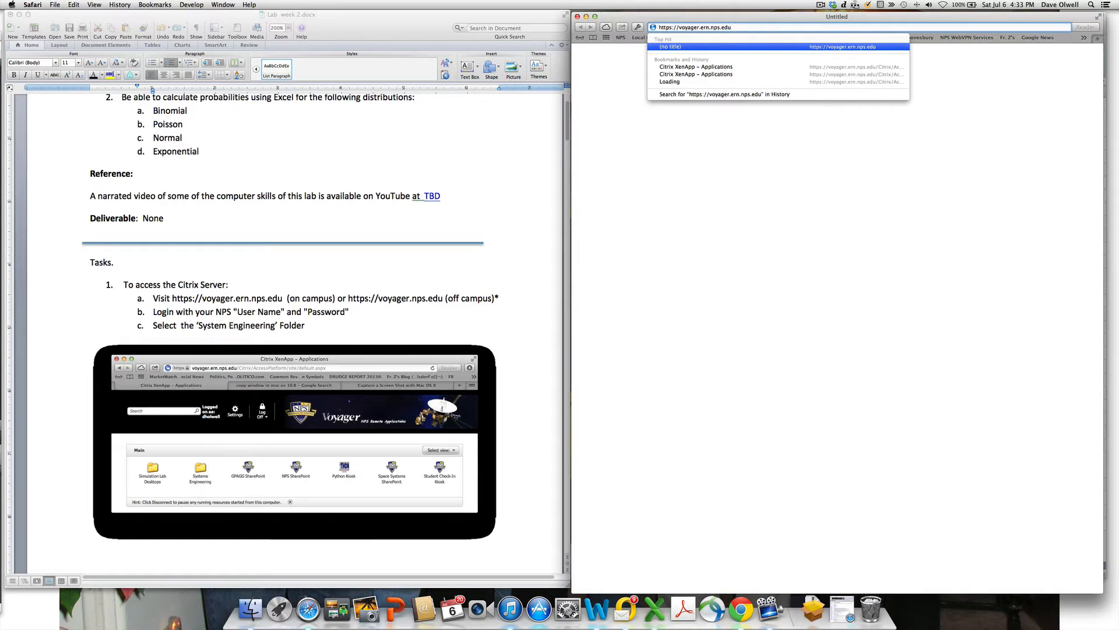
key(Return)
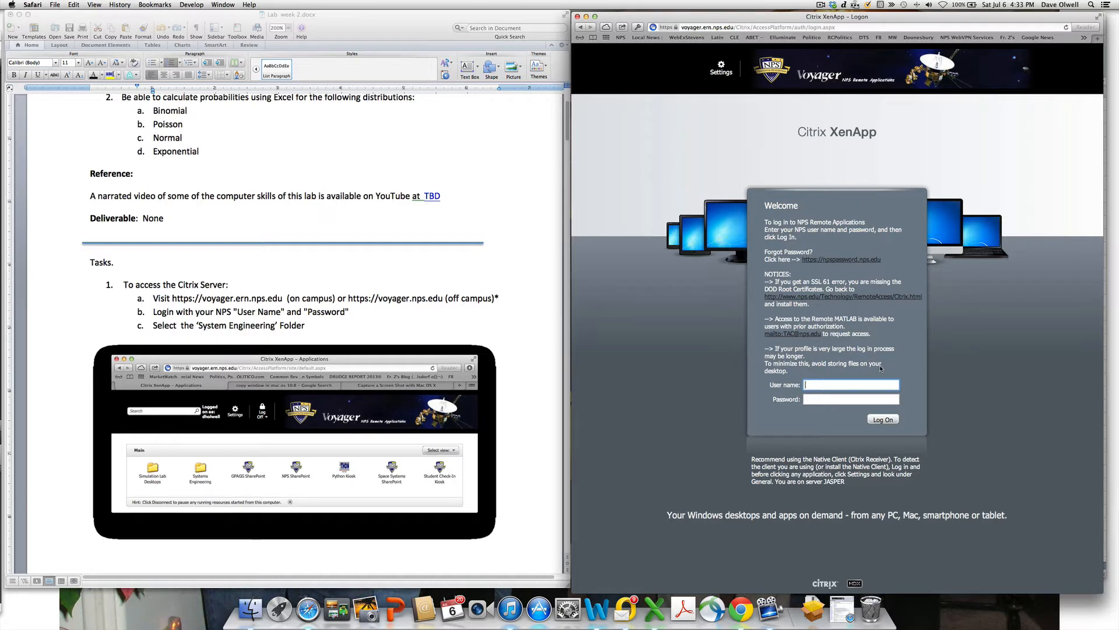
- Log on to NPS Remote Applications with the user name and password
key(Tab)
text(•)
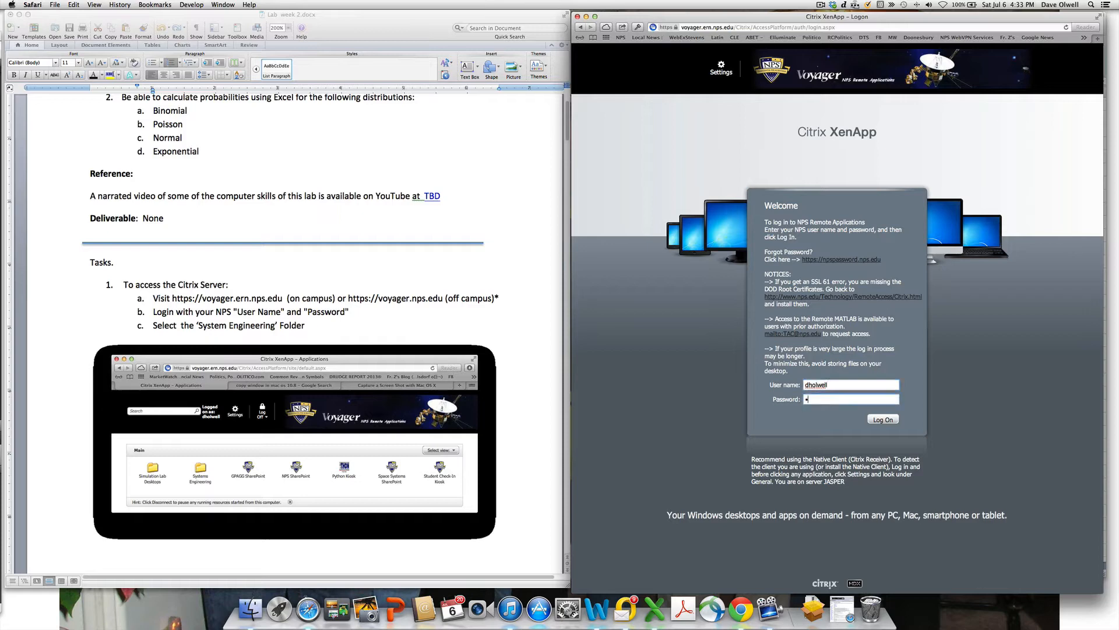
text(••••••••••••)
key(Return)
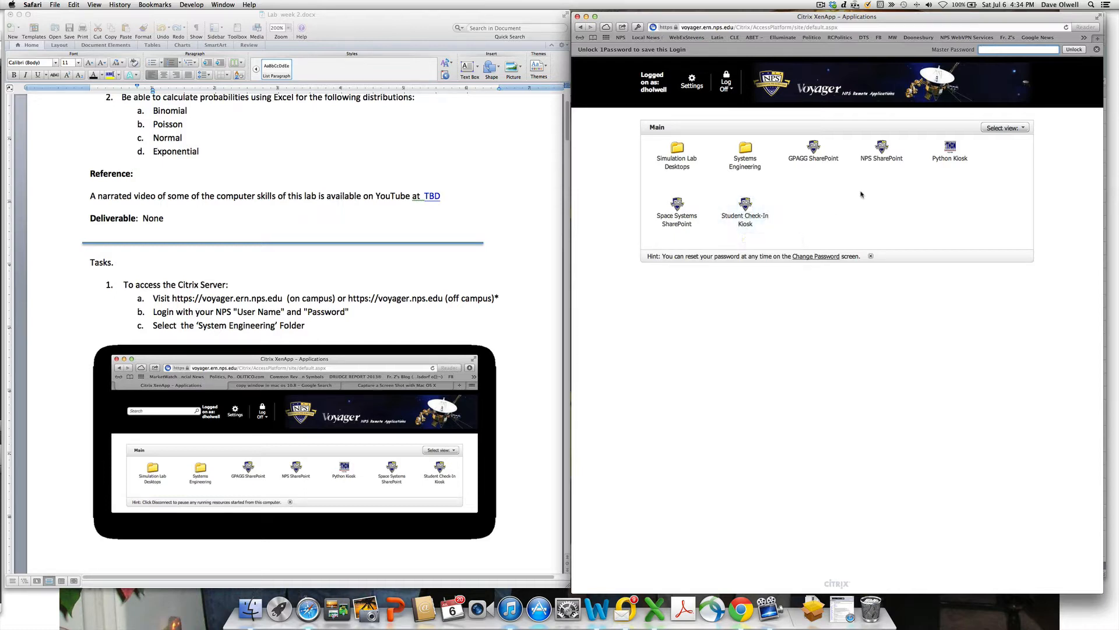
- Open Systems Engineering, dismiss the display and government notices, and grant Minitab Read & Write access
double_click(747, 156)
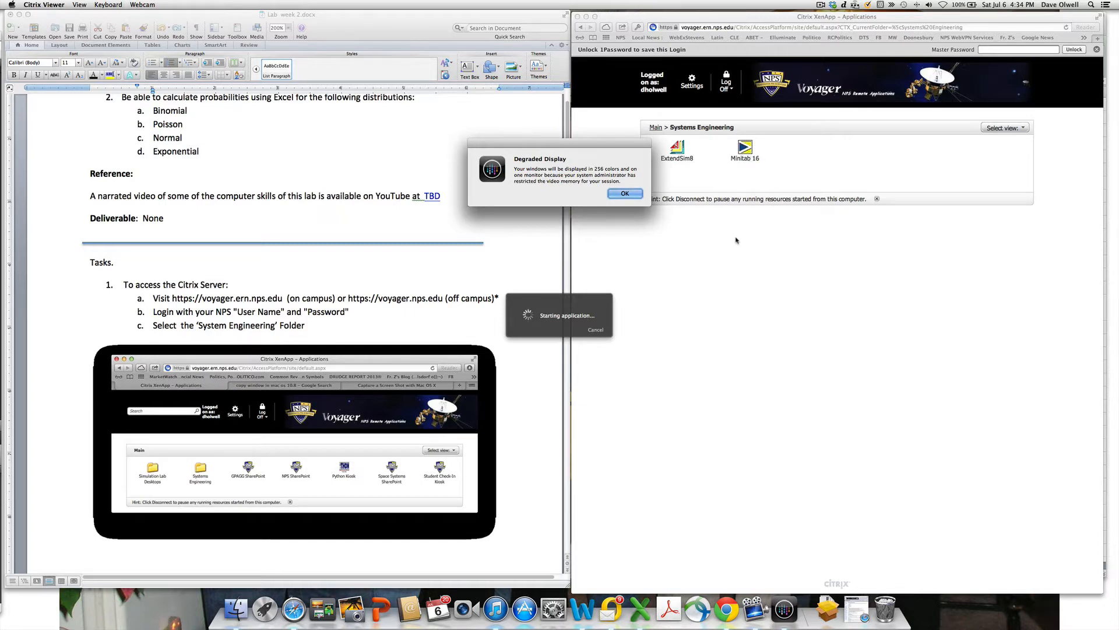
click(629, 195)
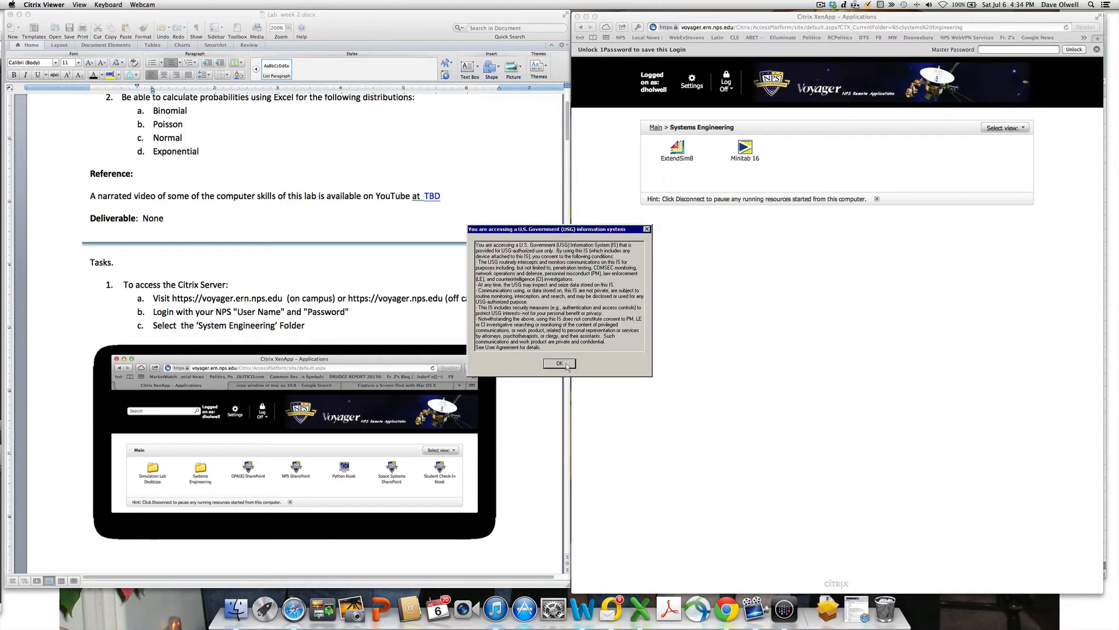
click(559, 362)
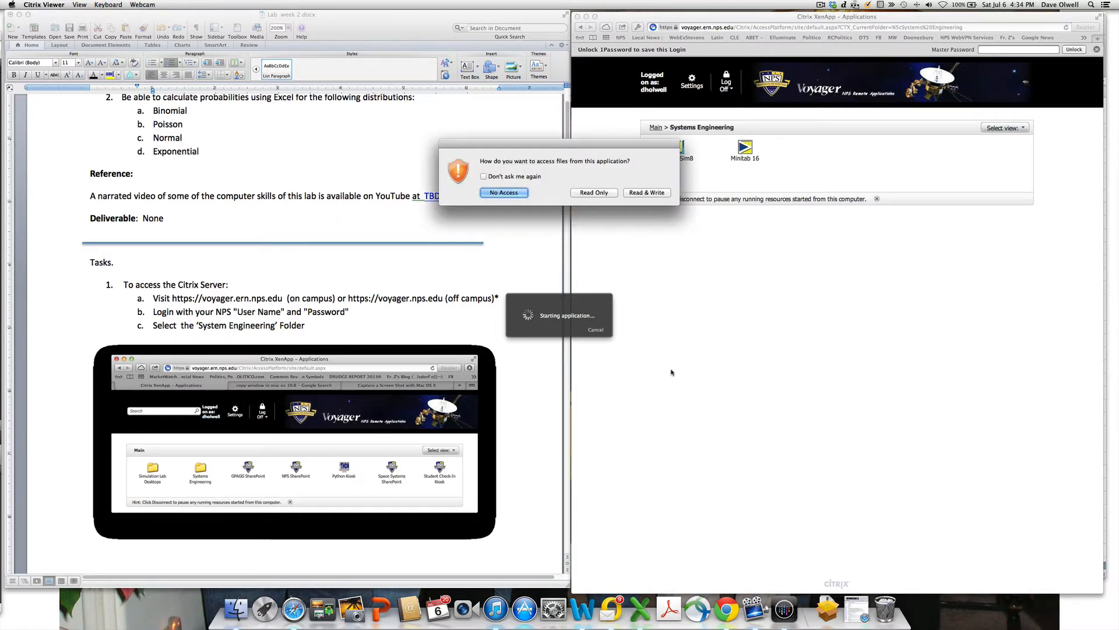
click(646, 193)
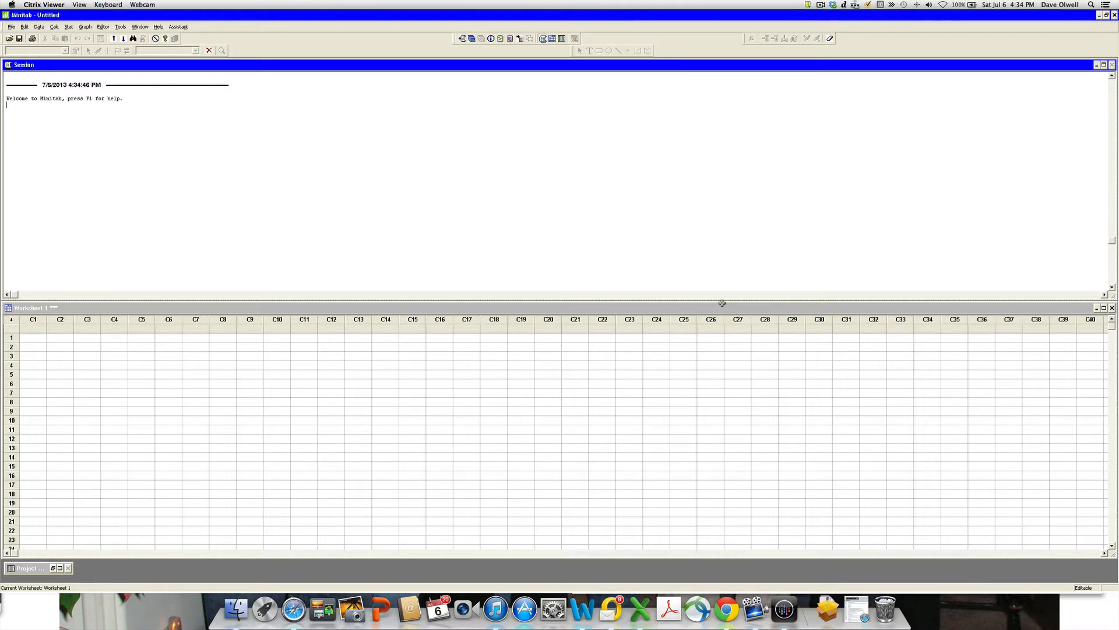
- Activate Minitab's Worksheet 1, then choose Quit Citrix Viewer from the Citrix Viewer menu
click(461, 357)
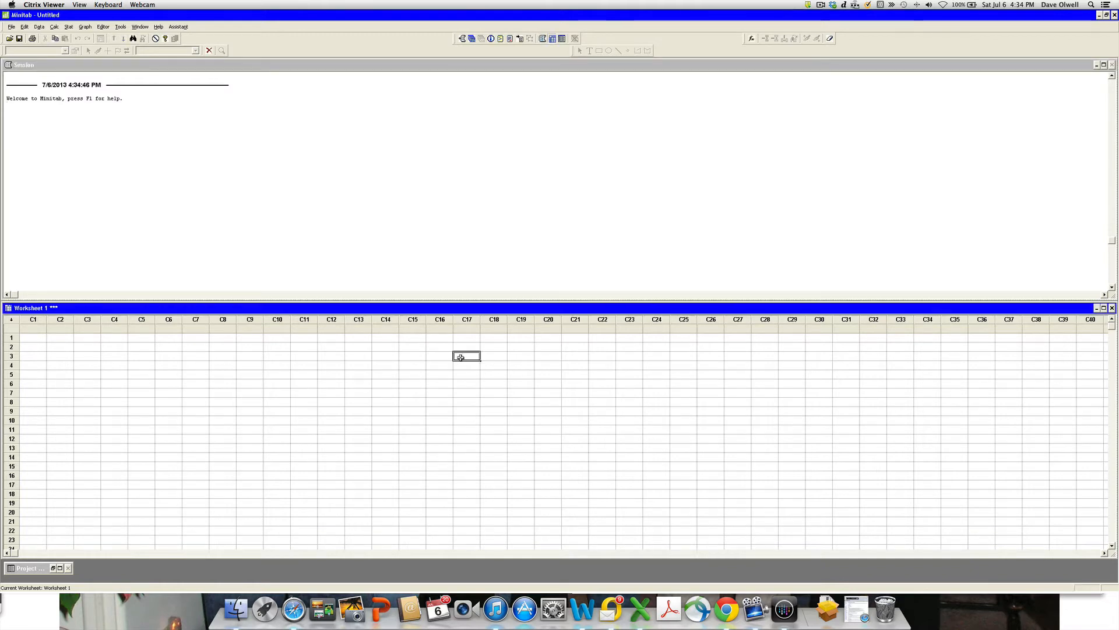
click(350, 355)
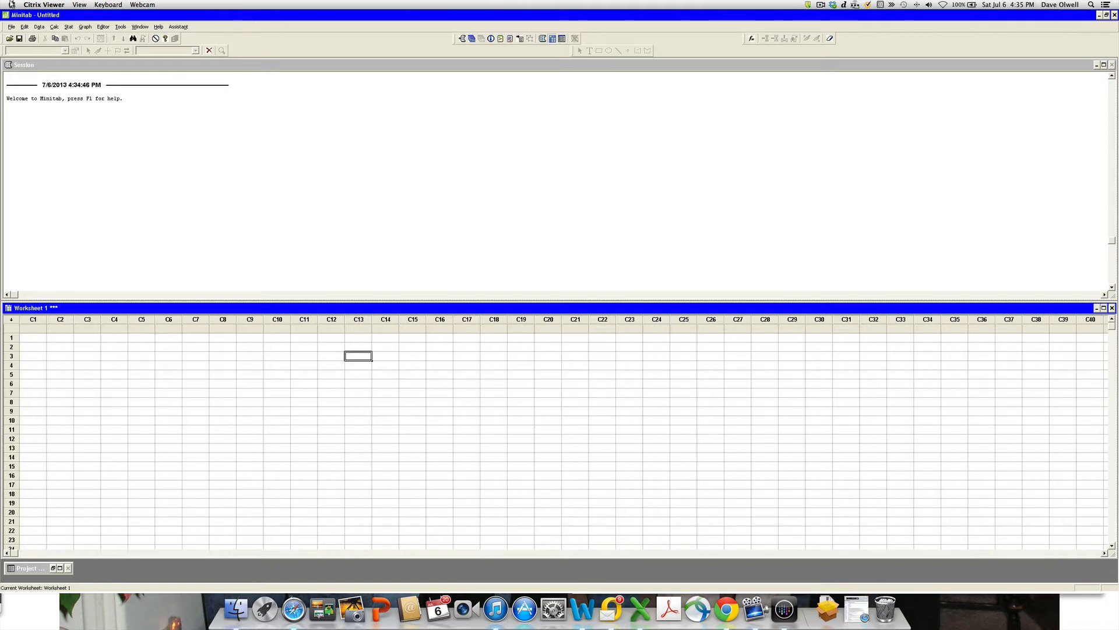
click(47, 5)
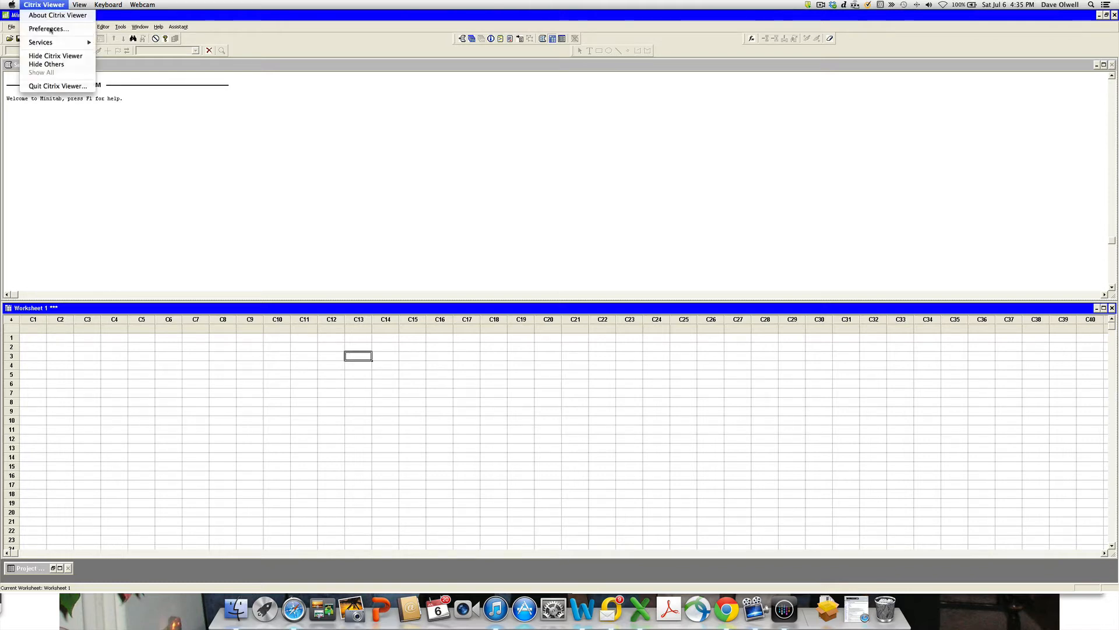
click(53, 85)
- Disconnect the Minitab session, log off the Voyager site, and close the Safari window
click(632, 175)
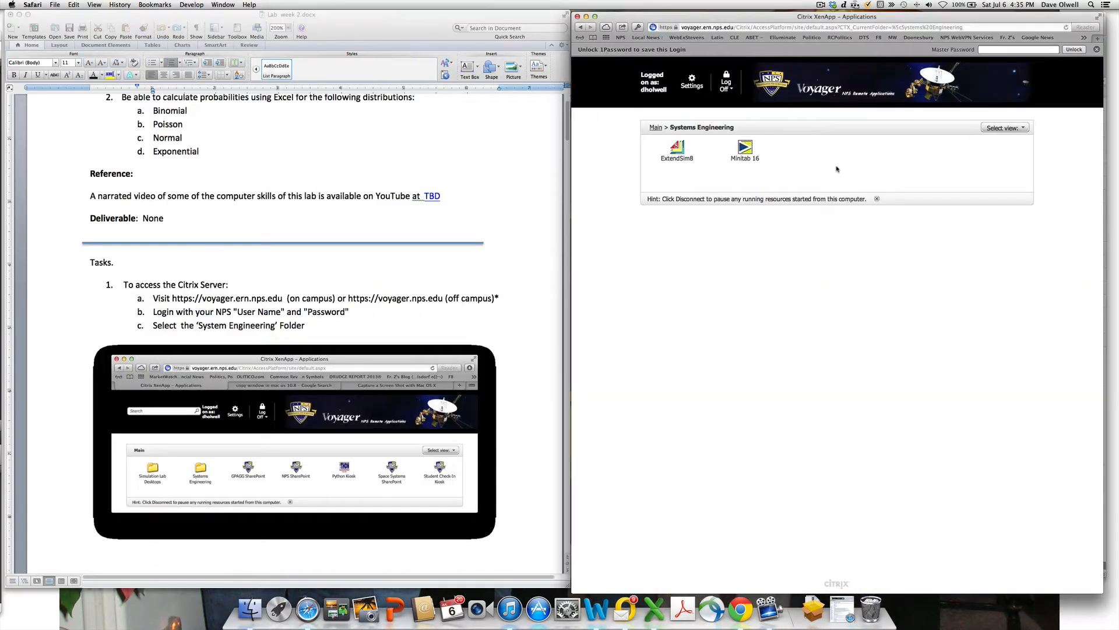
click(726, 77)
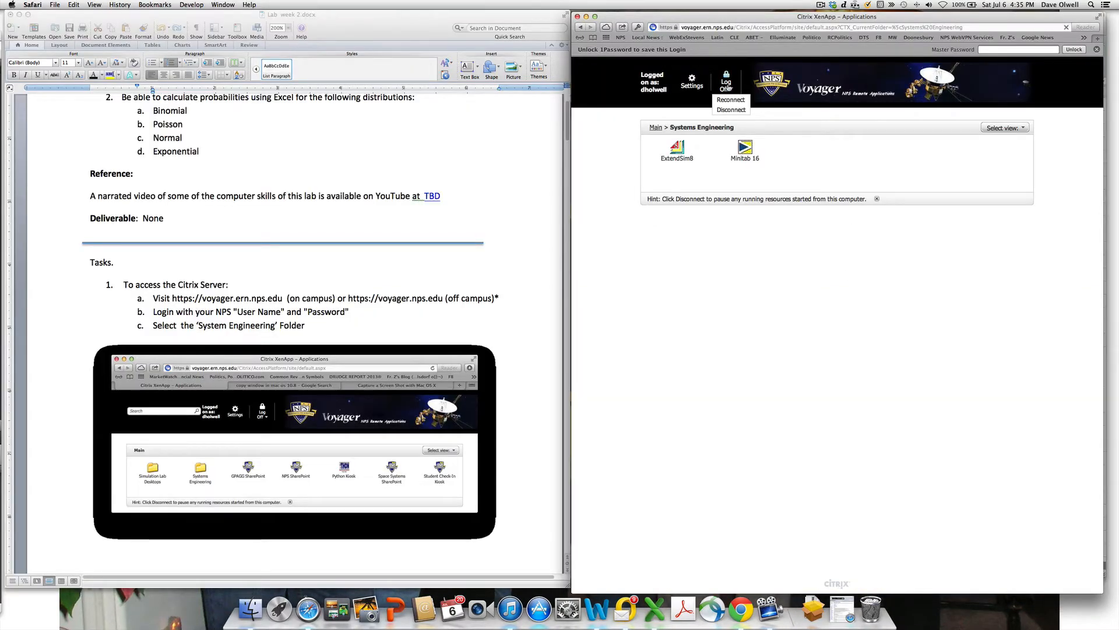
click(728, 89)
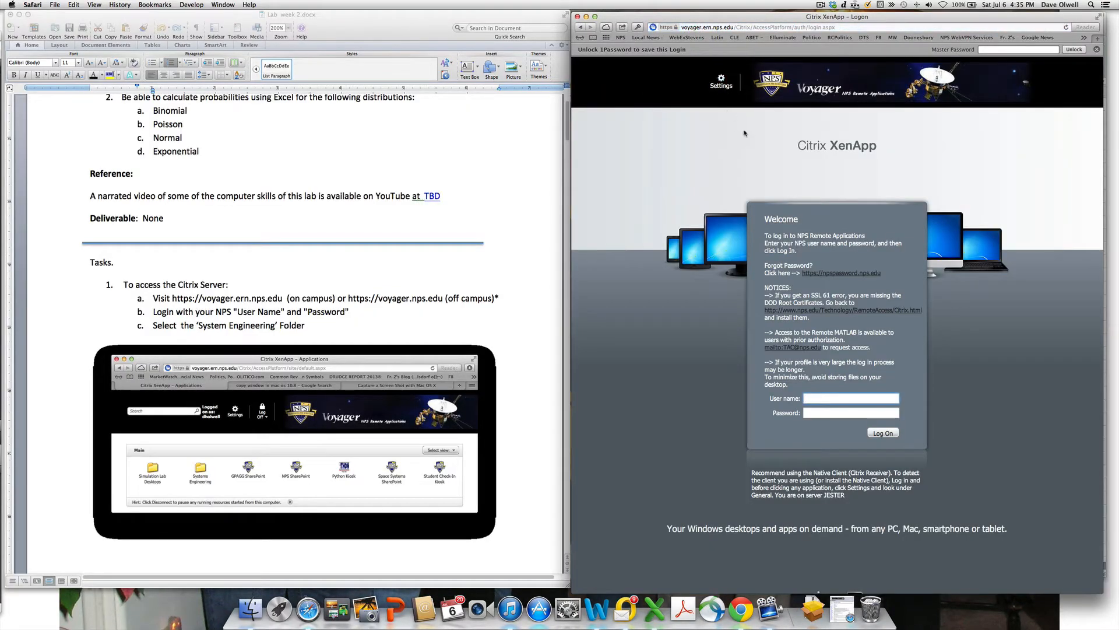
click(577, 16)
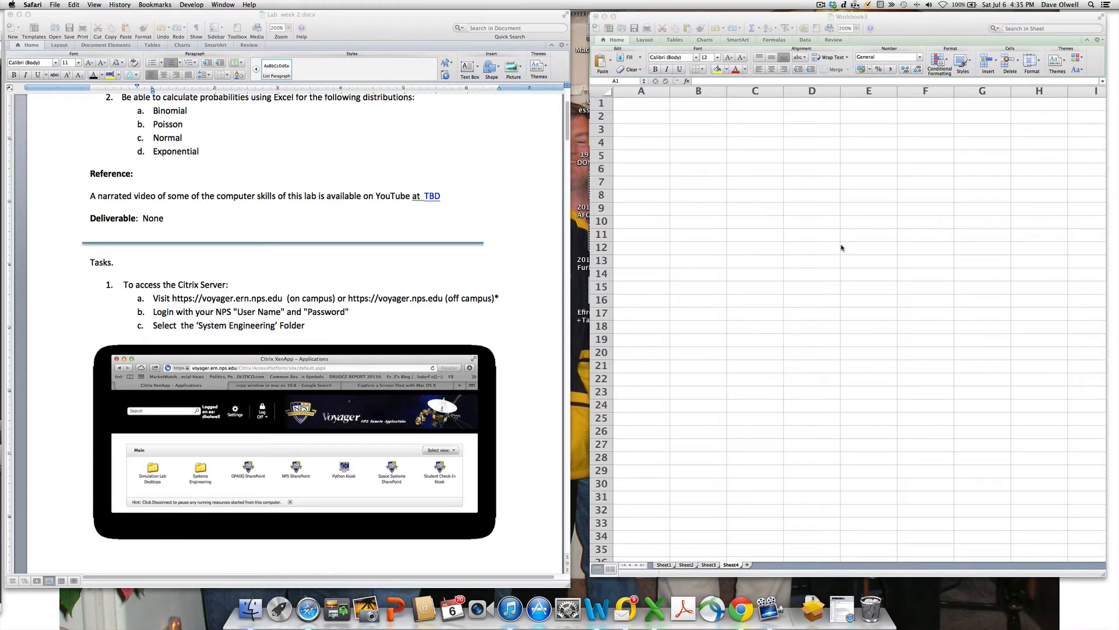
click(822, 6)
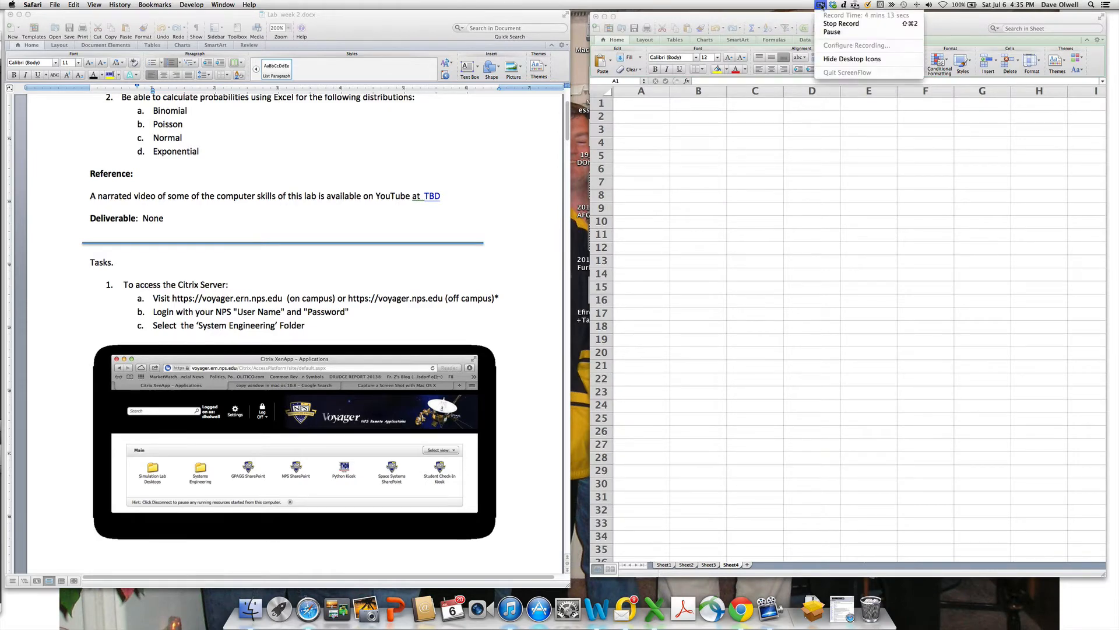
click(831, 26)
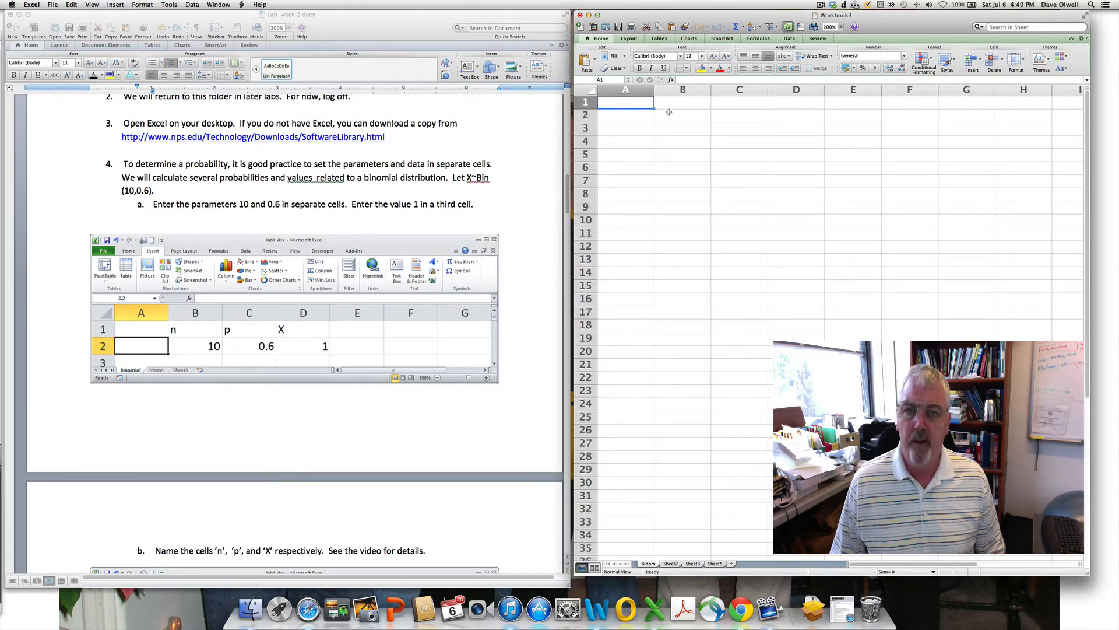
- Enter the headings n, p and X in cells B1, C1 and D1
click(673, 101)
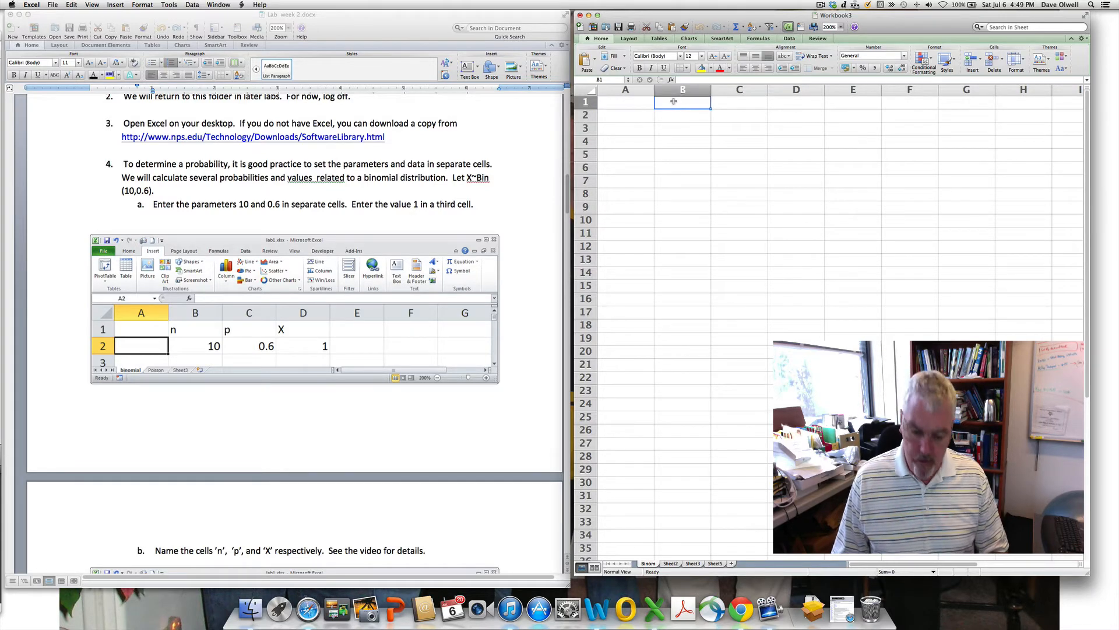
text(n)
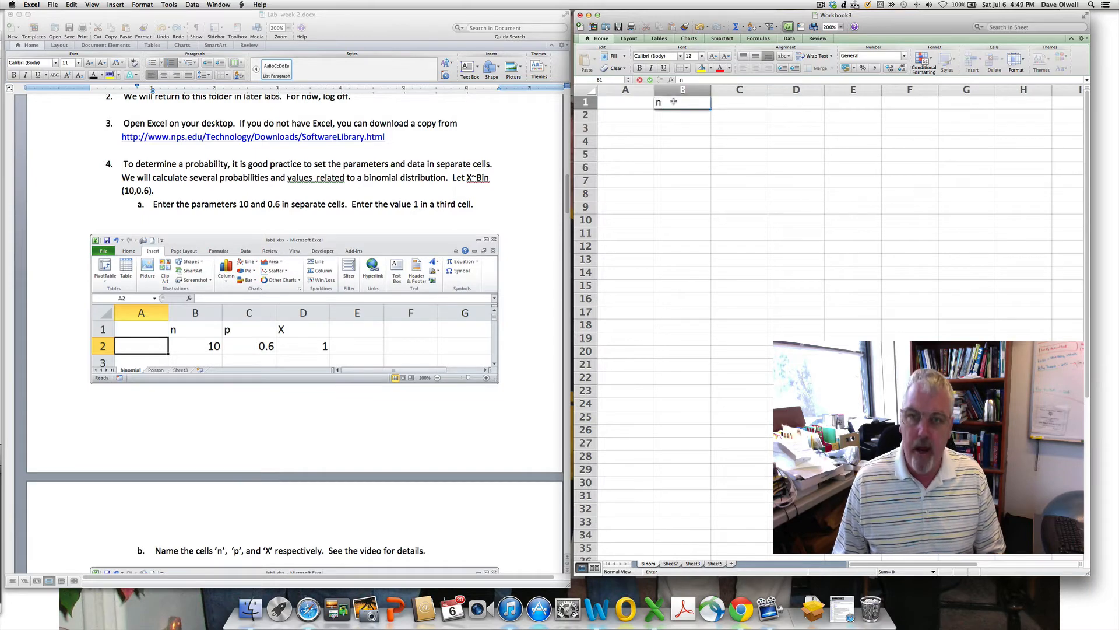
key(Tab)
text(p)
key(Tab)
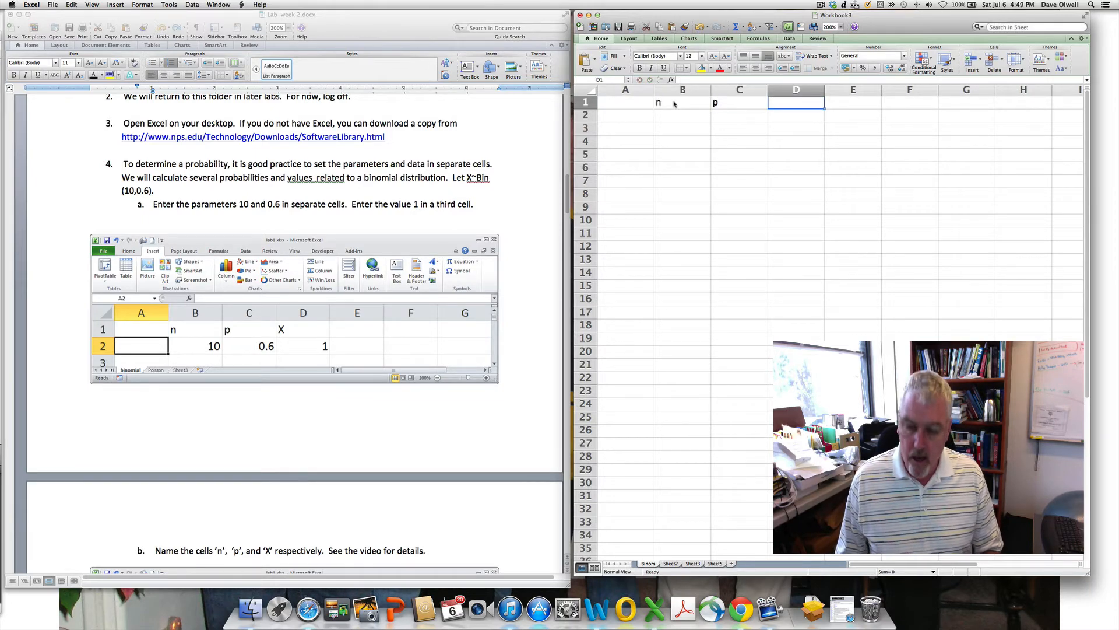
text(X)
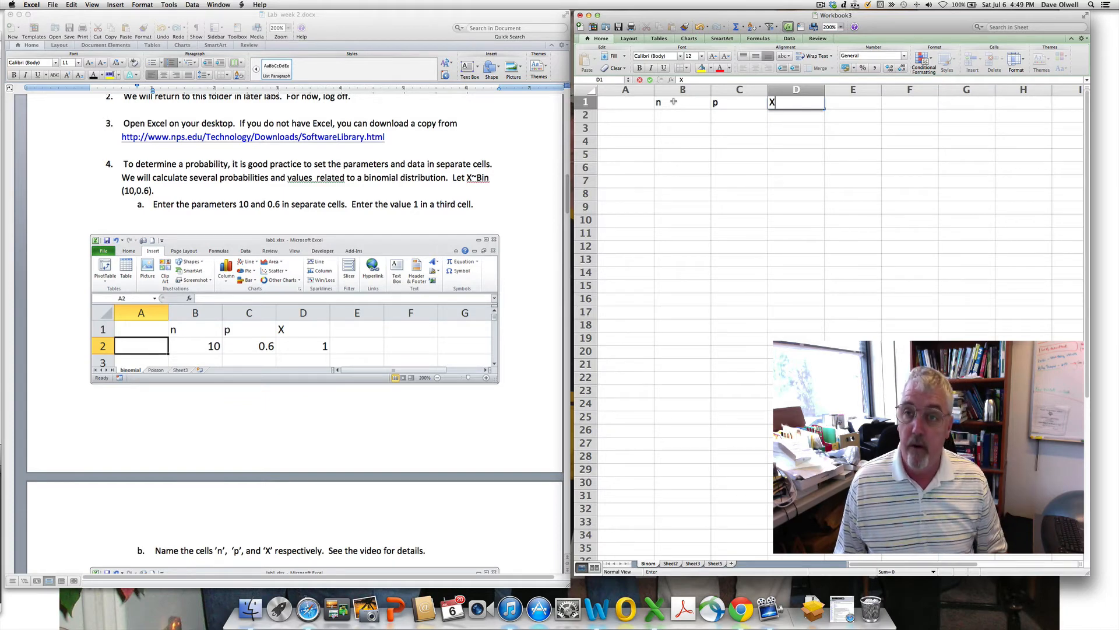
click(674, 102)
- Enter 10, 0.6 and 1 in cells B2, C2 and D2
click(666, 115)
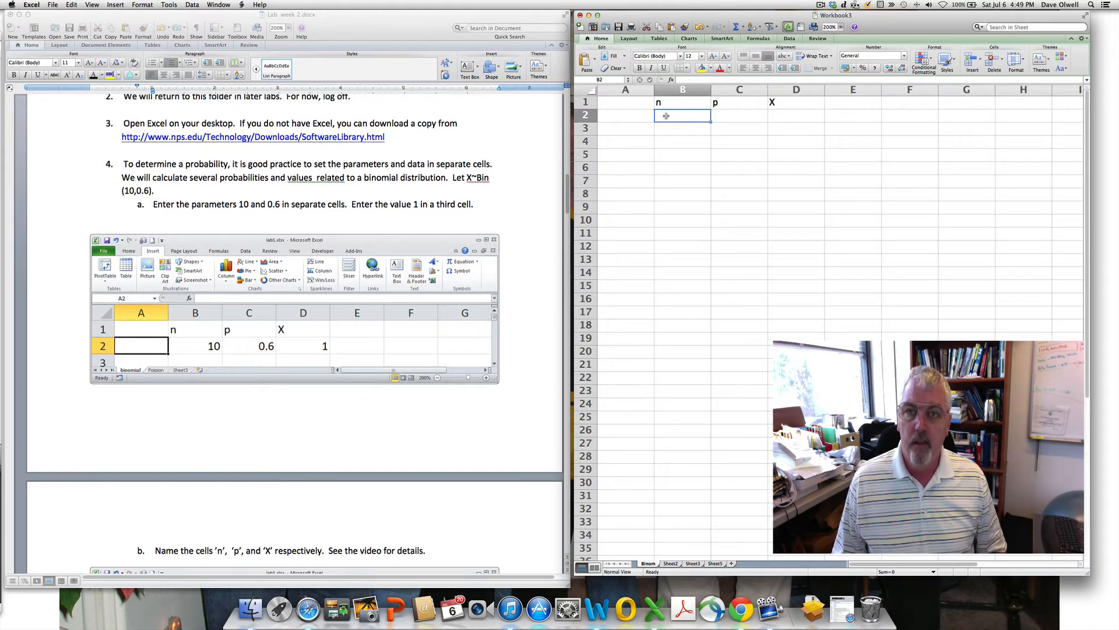
text(10)
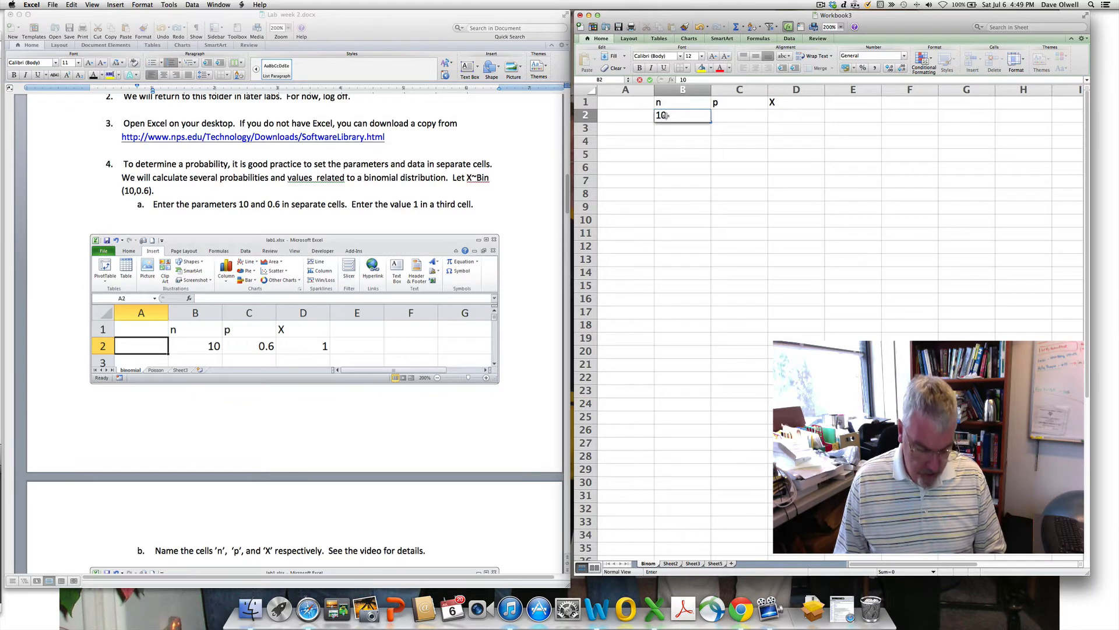
key(Tab)
text(0)
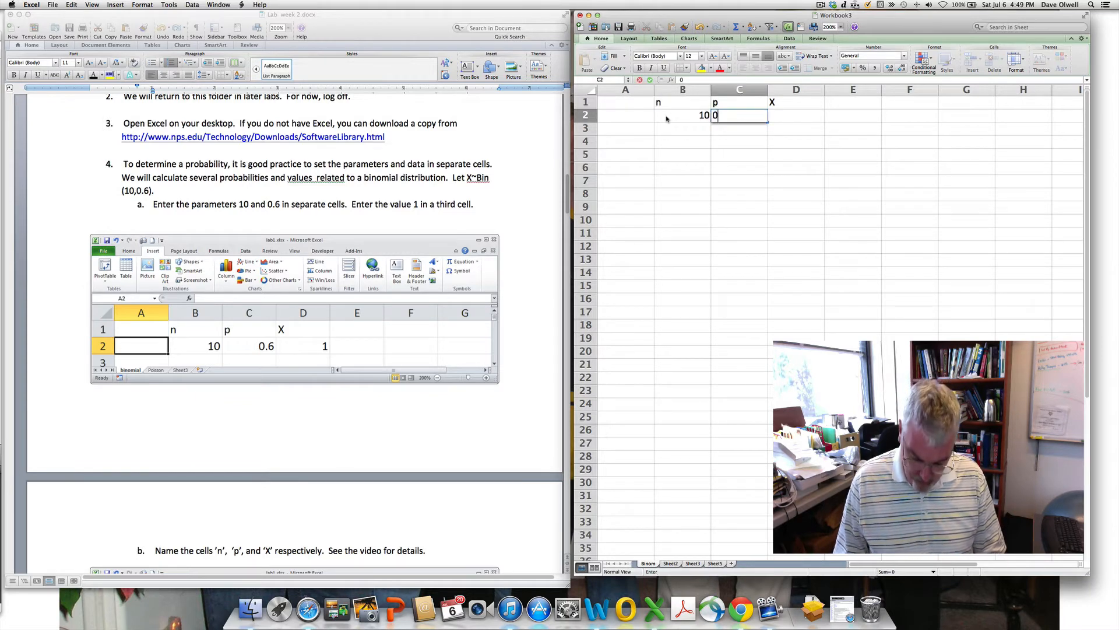
text(.6)
key(Return)
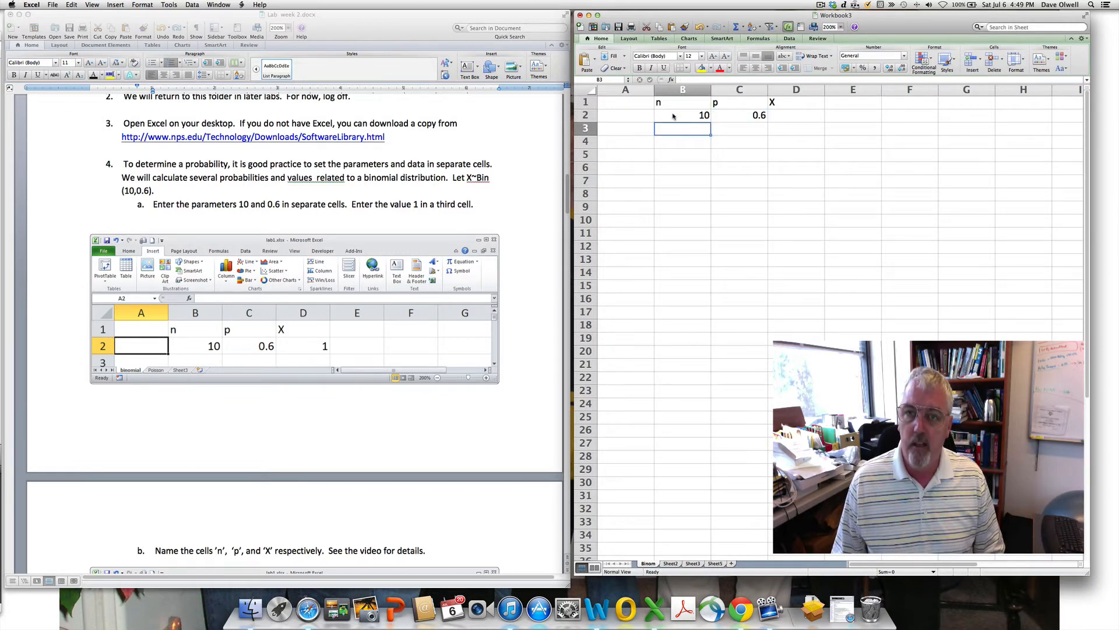
click(786, 115)
text(1)
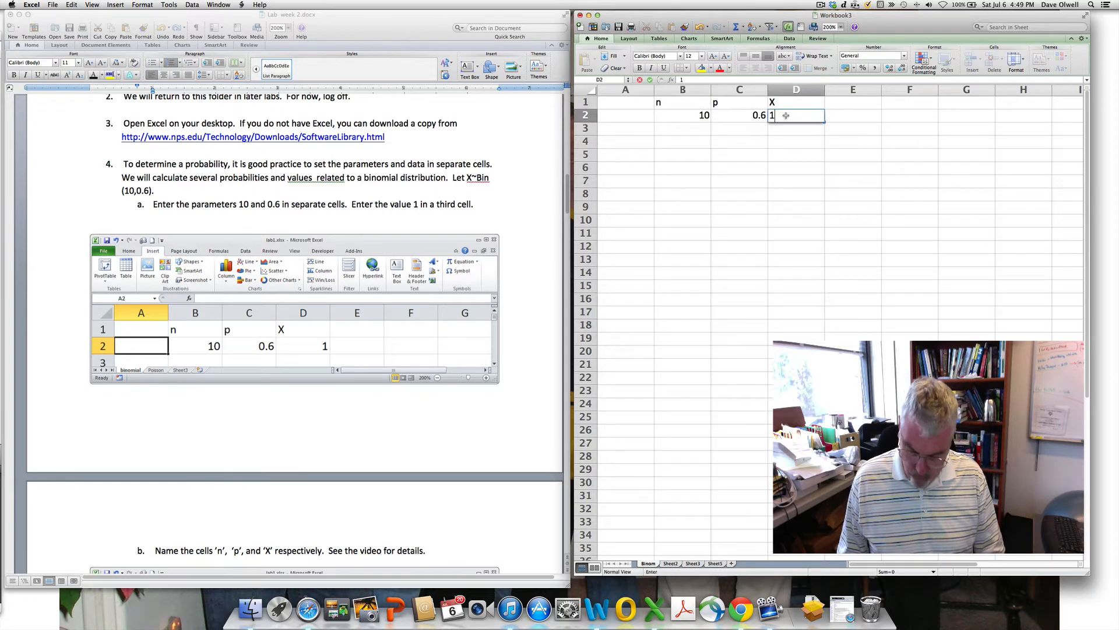
key(Return)
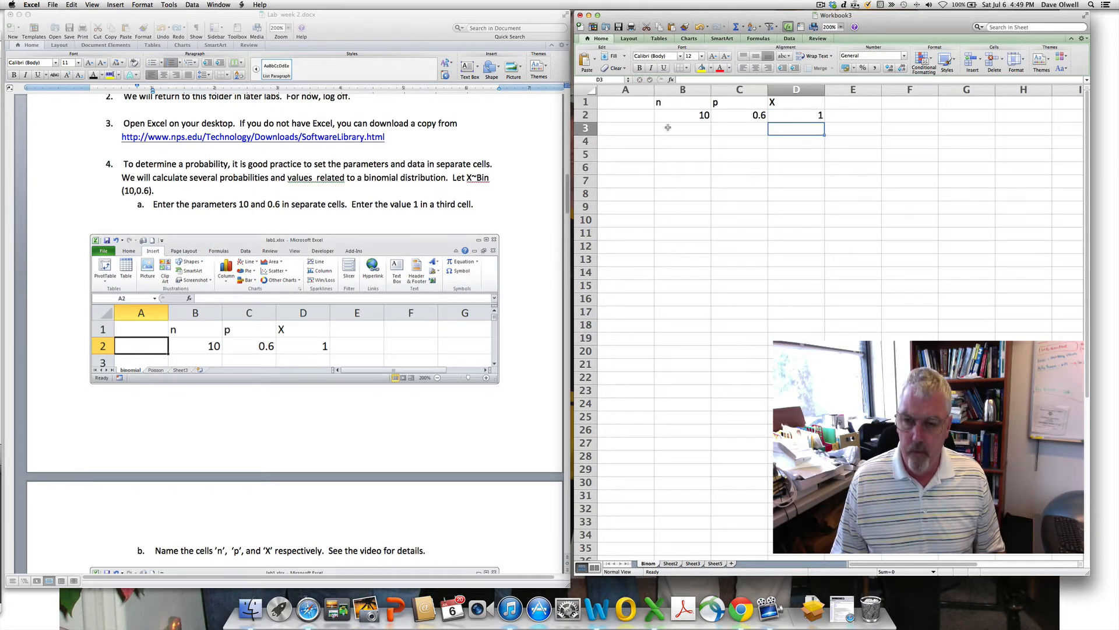
click(821, 6)
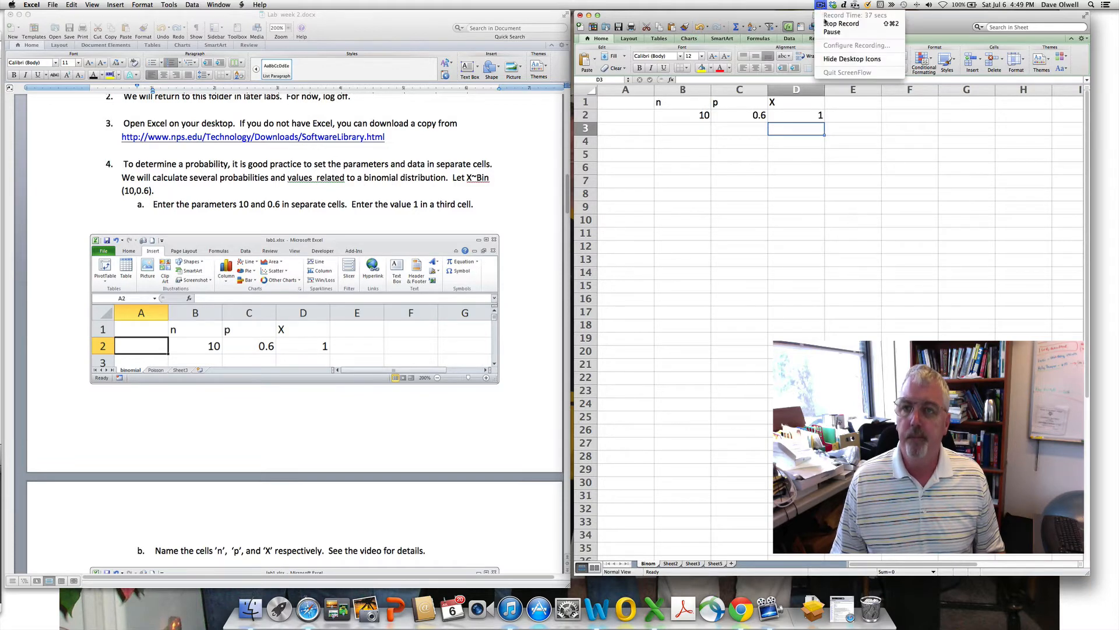
click(832, 32)
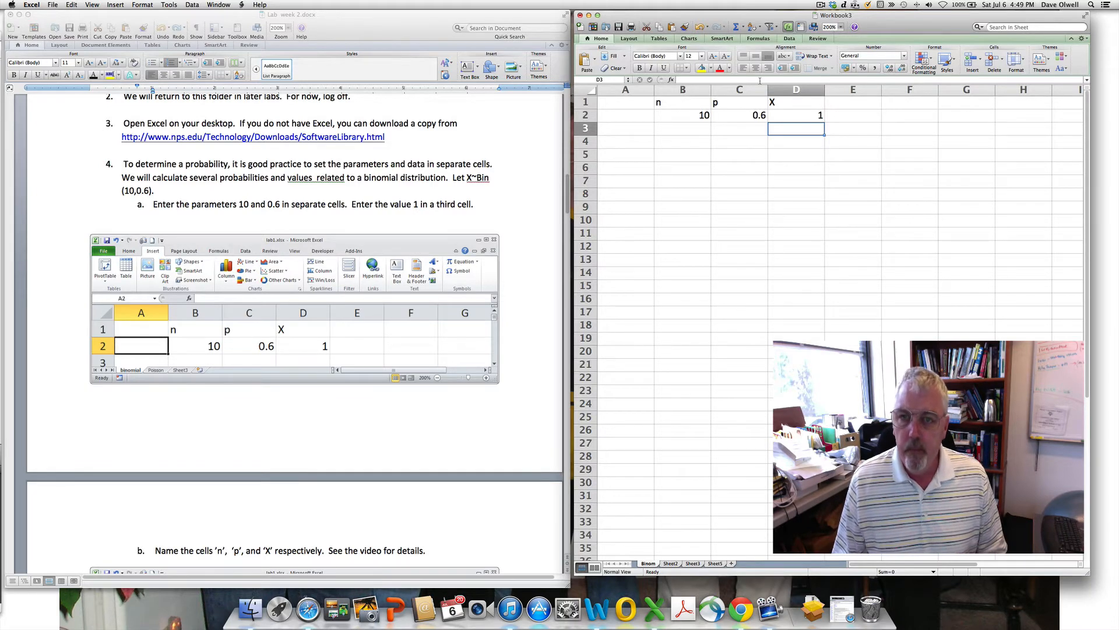
- Name cell B2 'n' and cell C2 'p' through the Name Box
click(686, 114)
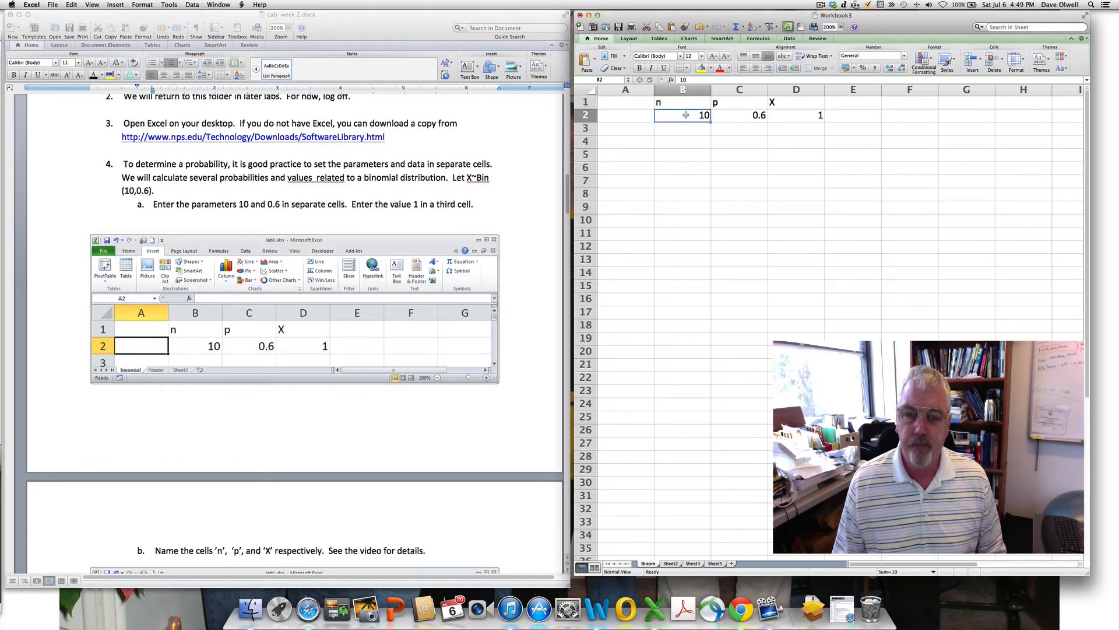
click(603, 80)
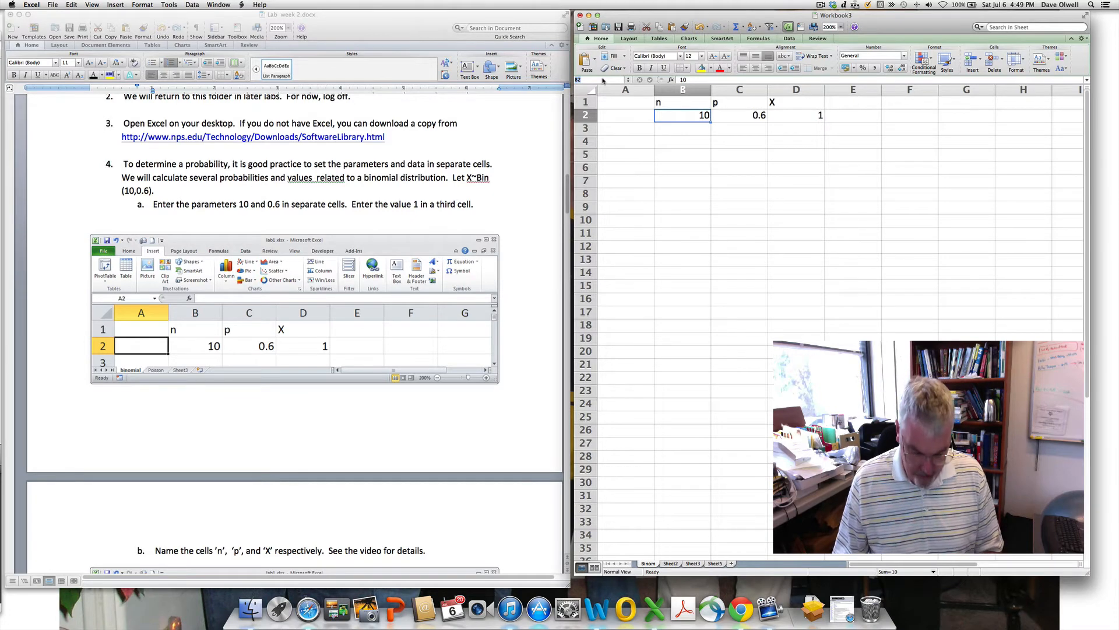
text(n)
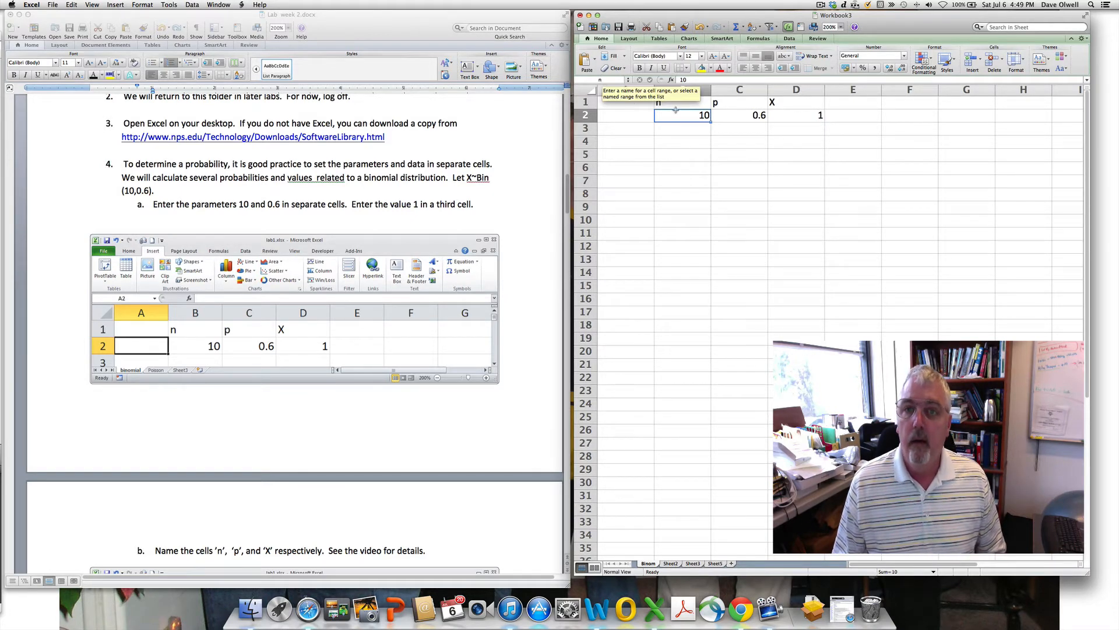
key(Return)
key(Right)
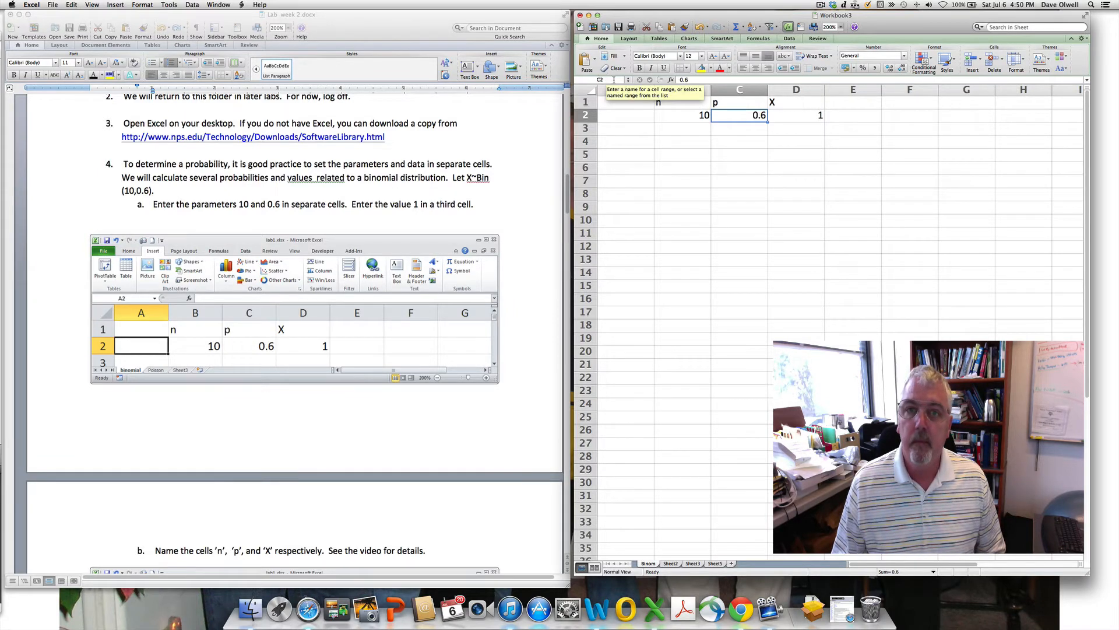
click(588, 81)
text(p)
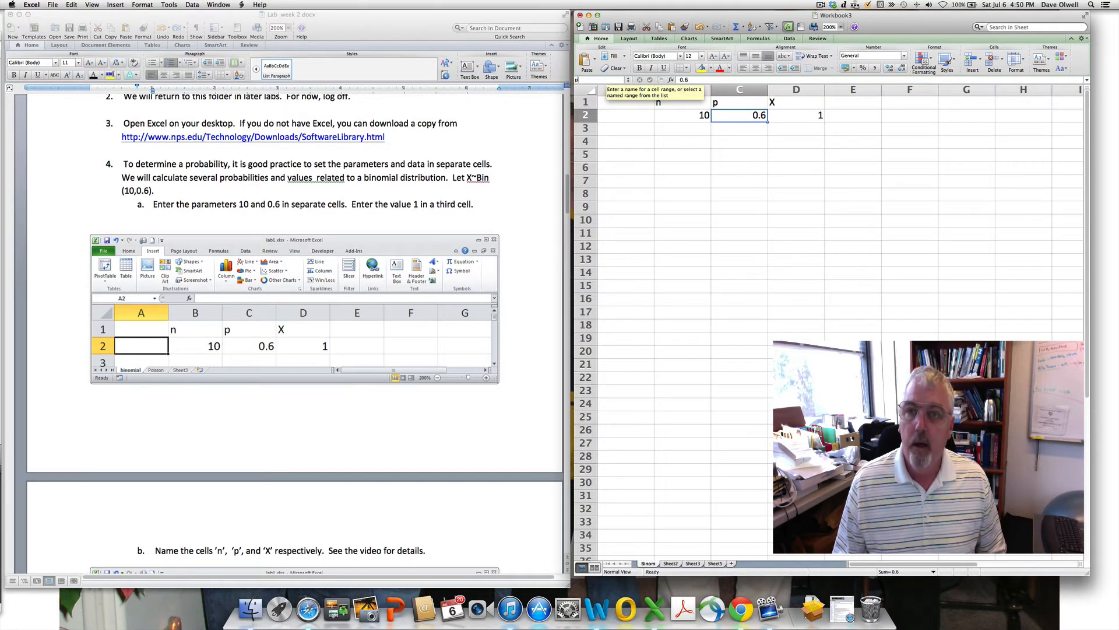
key(Return)
- Name cell D2 'X', discarding a stray X typed into the cell, and verify it
click(796, 117)
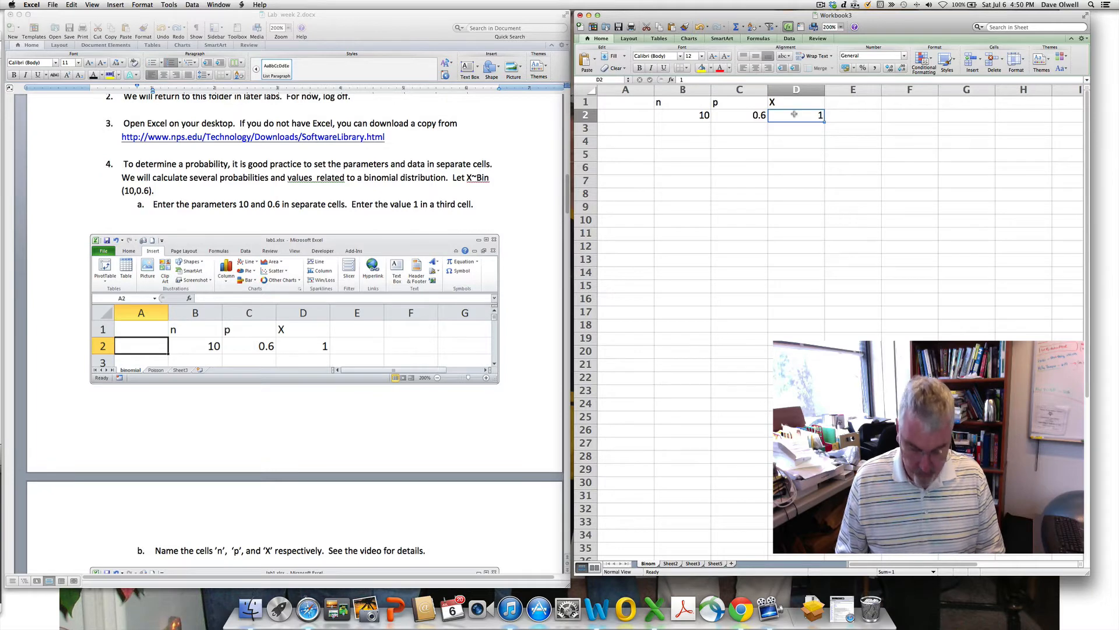
text(X)
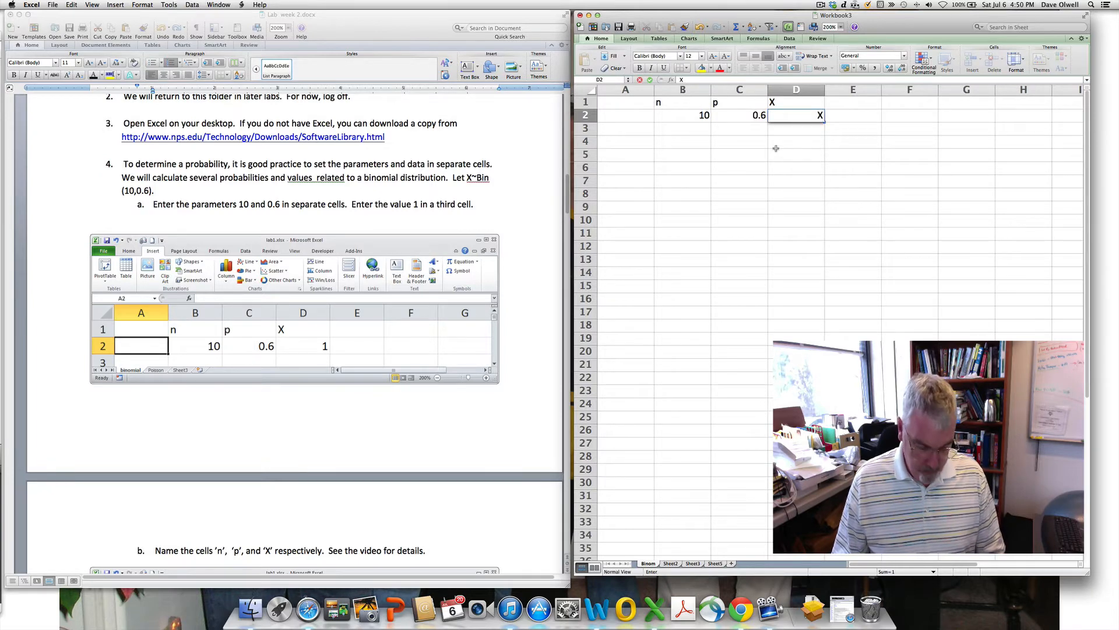
key(Escape)
click(609, 82)
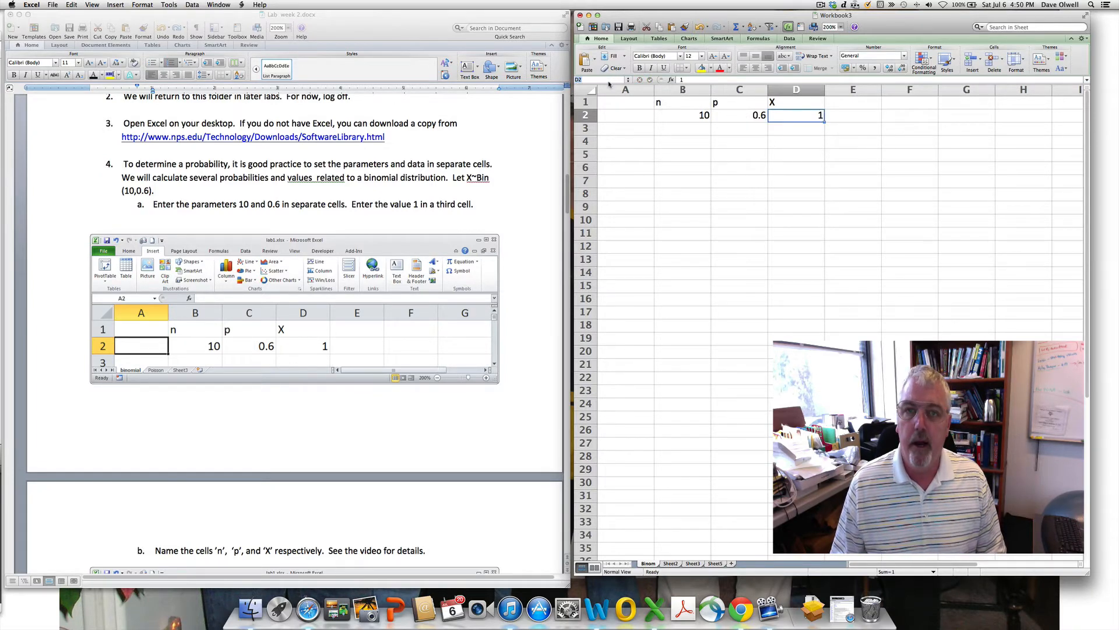
text(X)
key(Return)
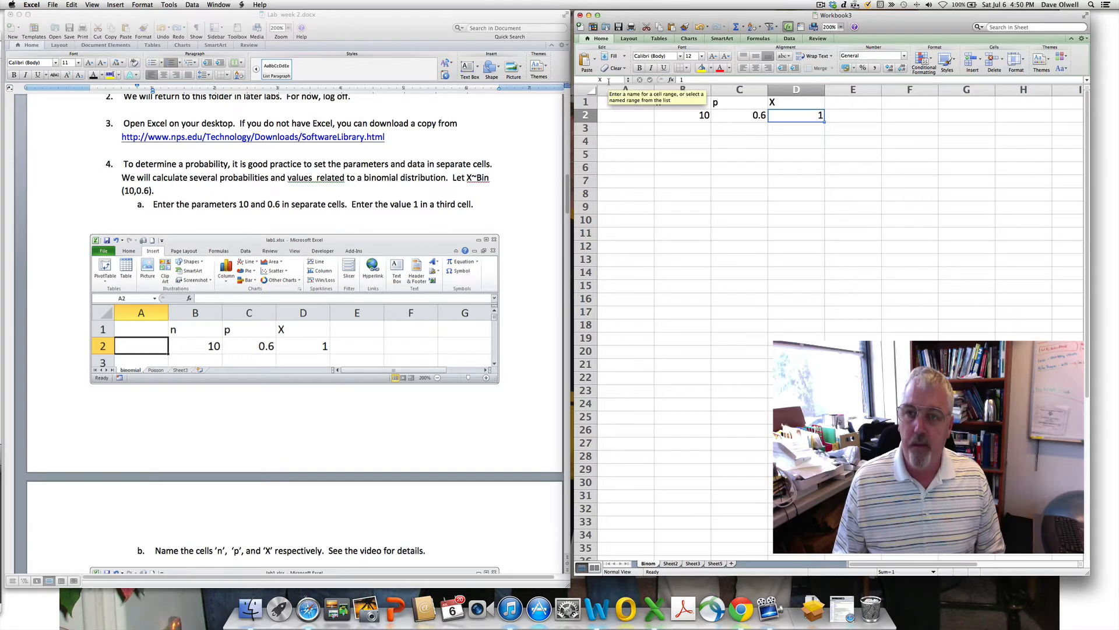
click(738, 167)
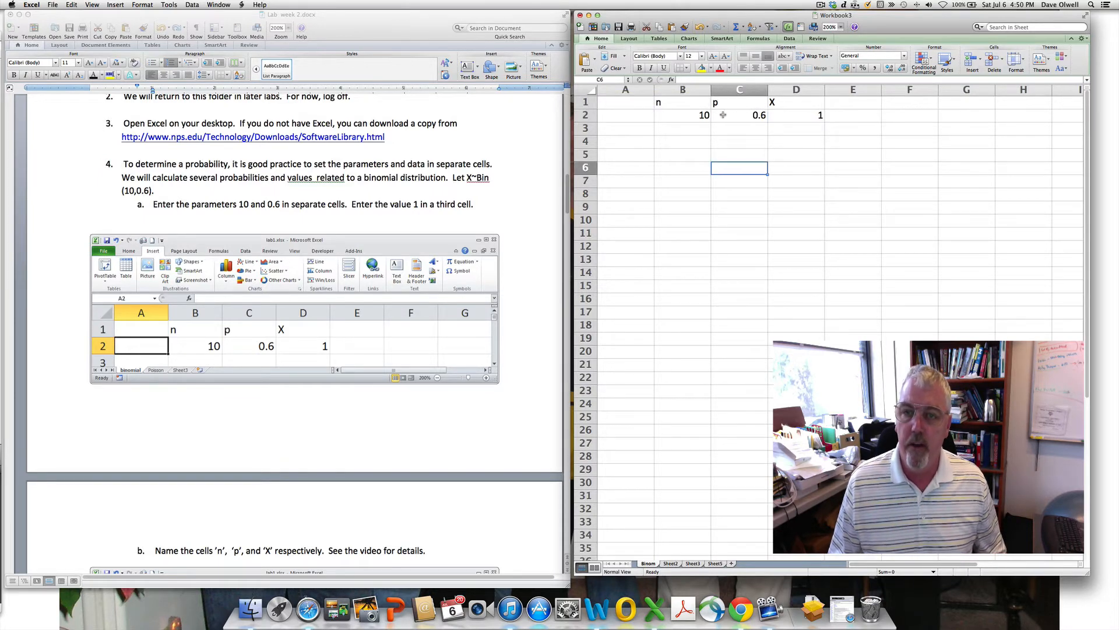
click(791, 117)
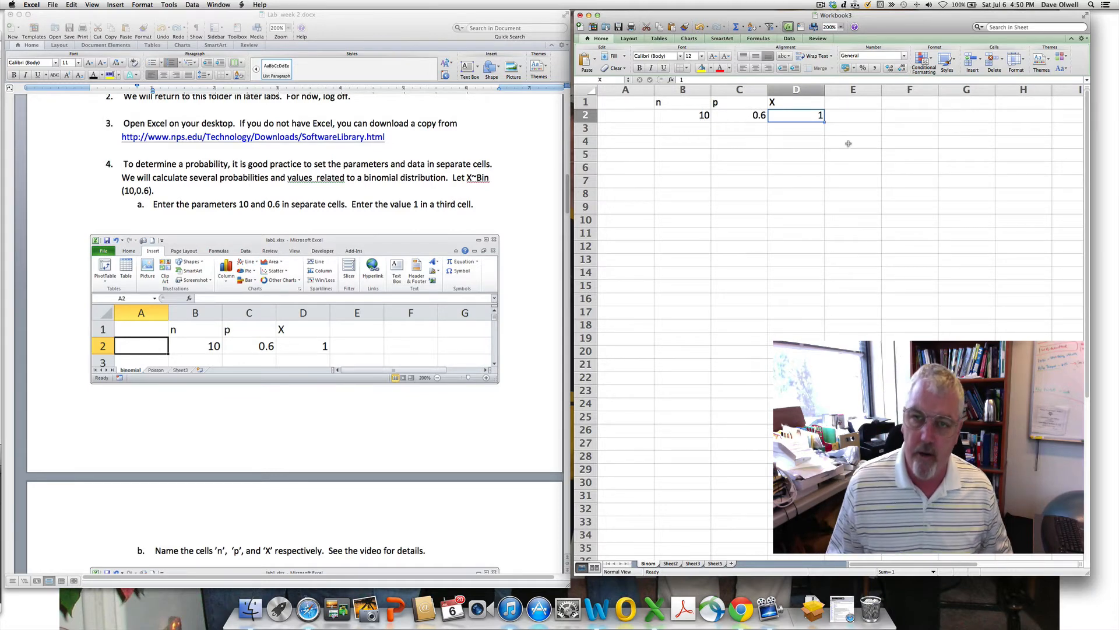
- Scroll the handout down to items b, c and d on P(X=x), P(X<=x) and binom.dist
scroll(234, 420, down, 8)
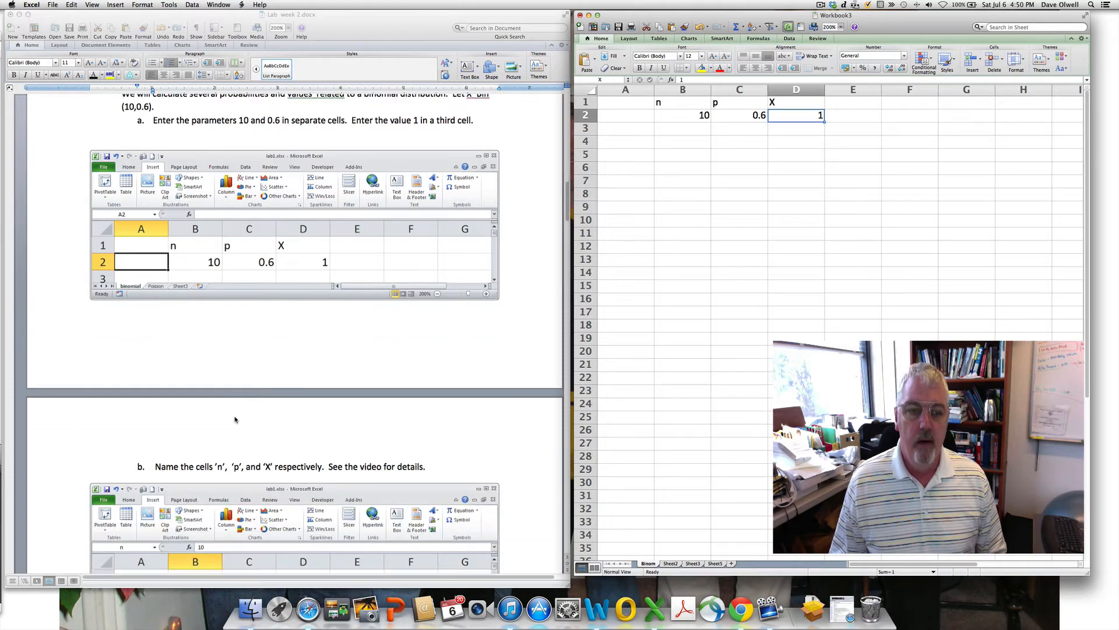
scroll(236, 419, down, 5)
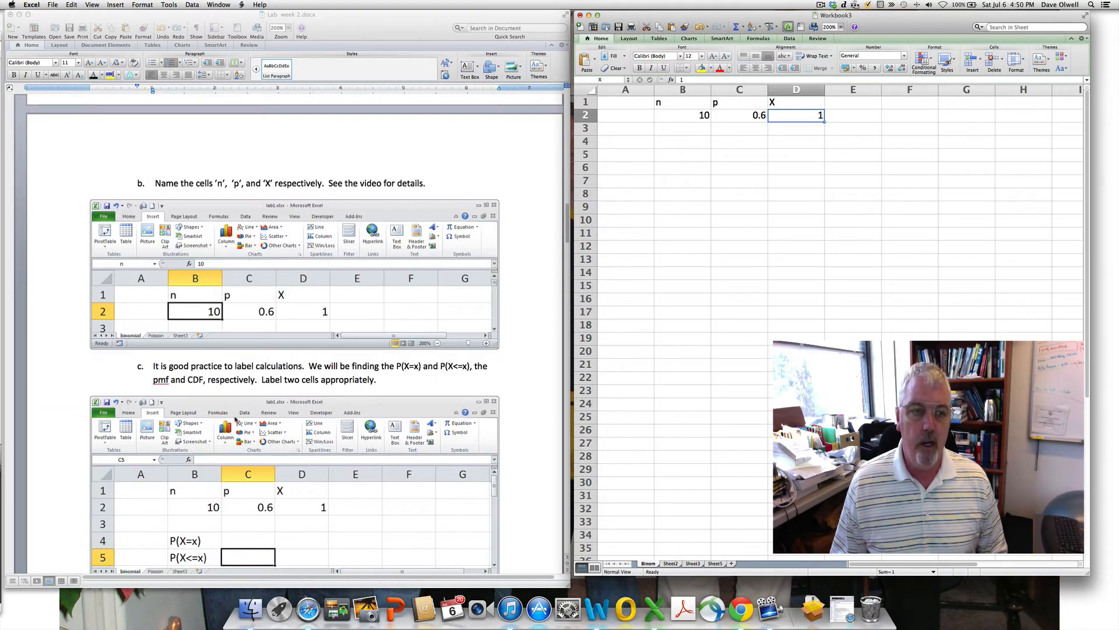
scroll(236, 419, down, 3)
scroll(236, 419, down, 1)
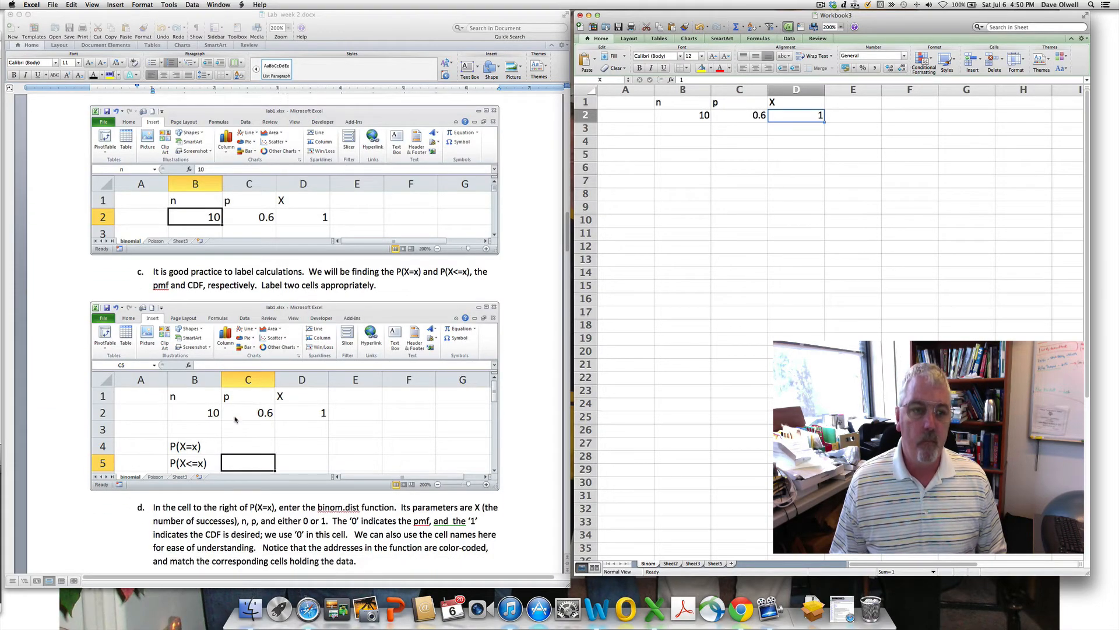
- Label cell B5 as P(X=x) and cell B6 as P(X<=x)
click(671, 153)
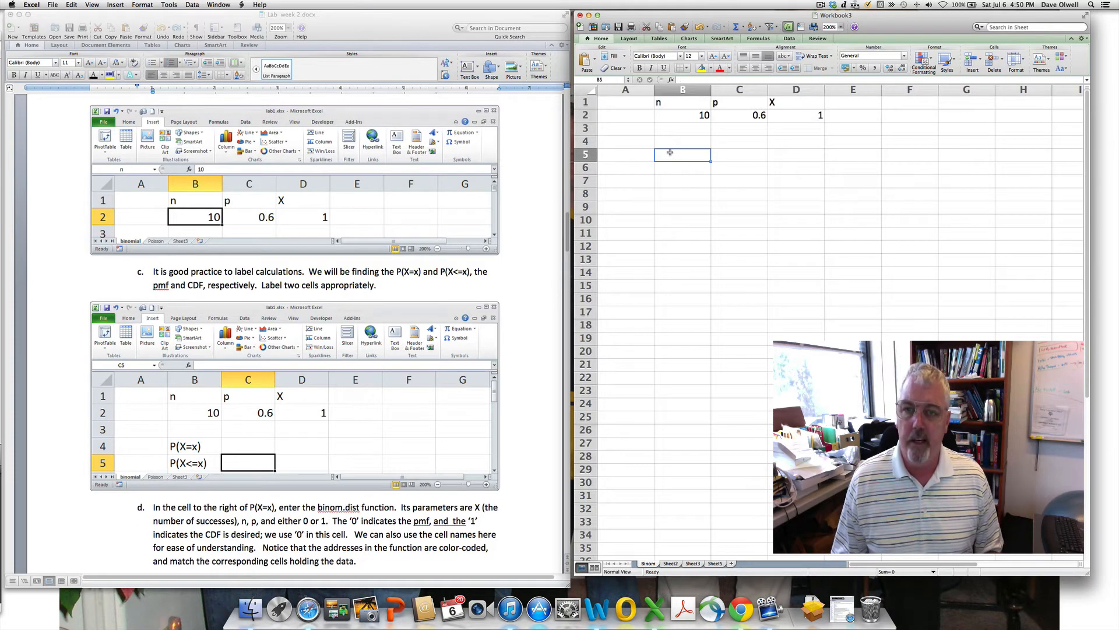
text(P(X)
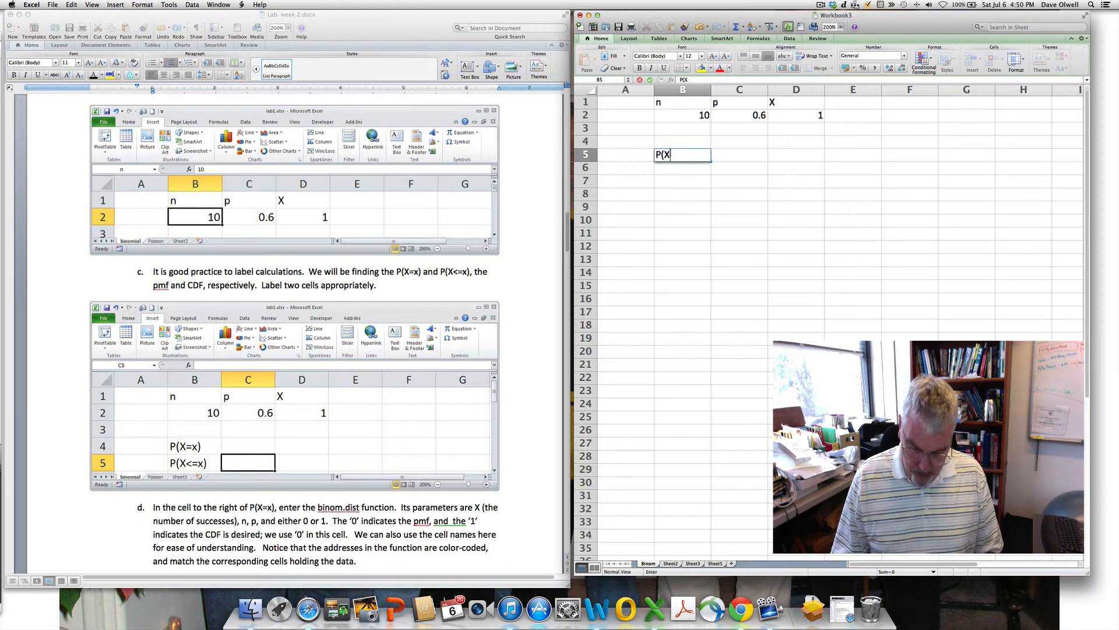
text(=x))
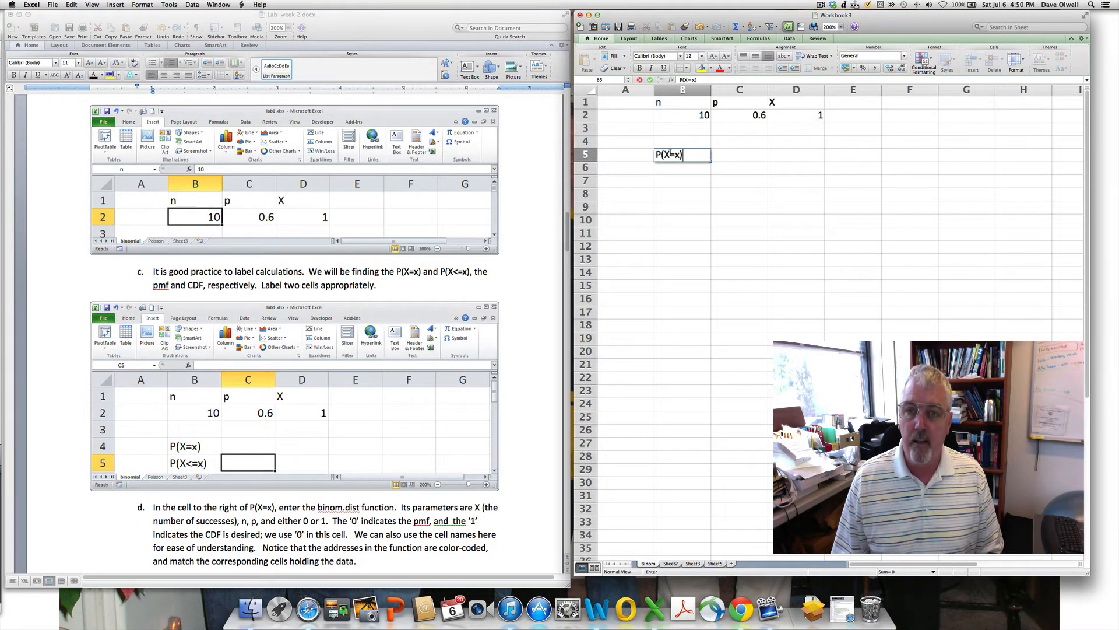
click(668, 168)
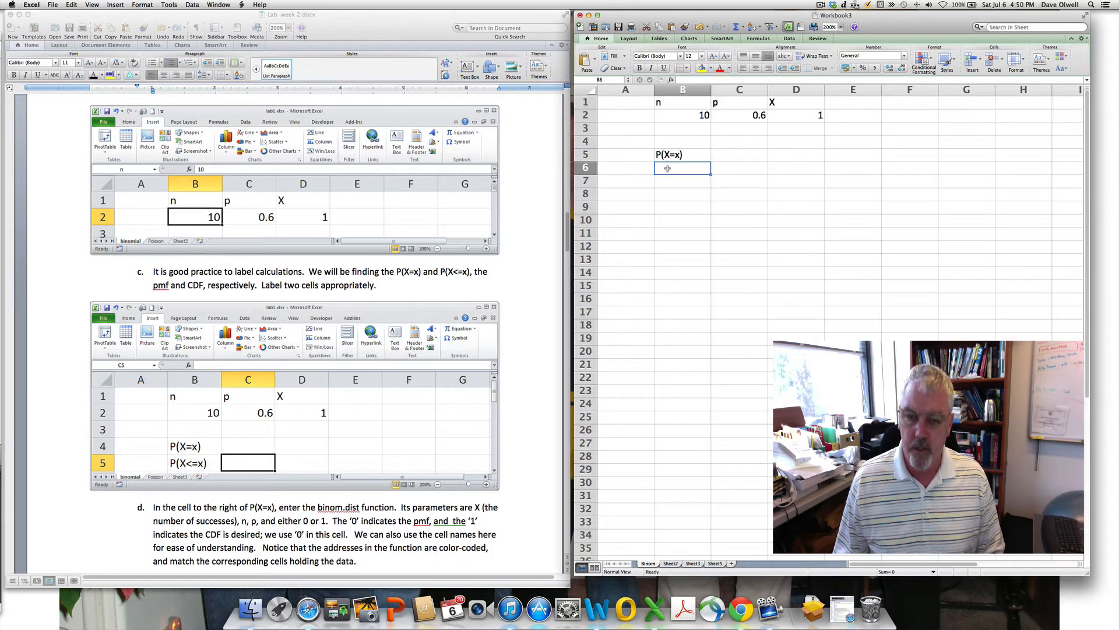
text(P(X)
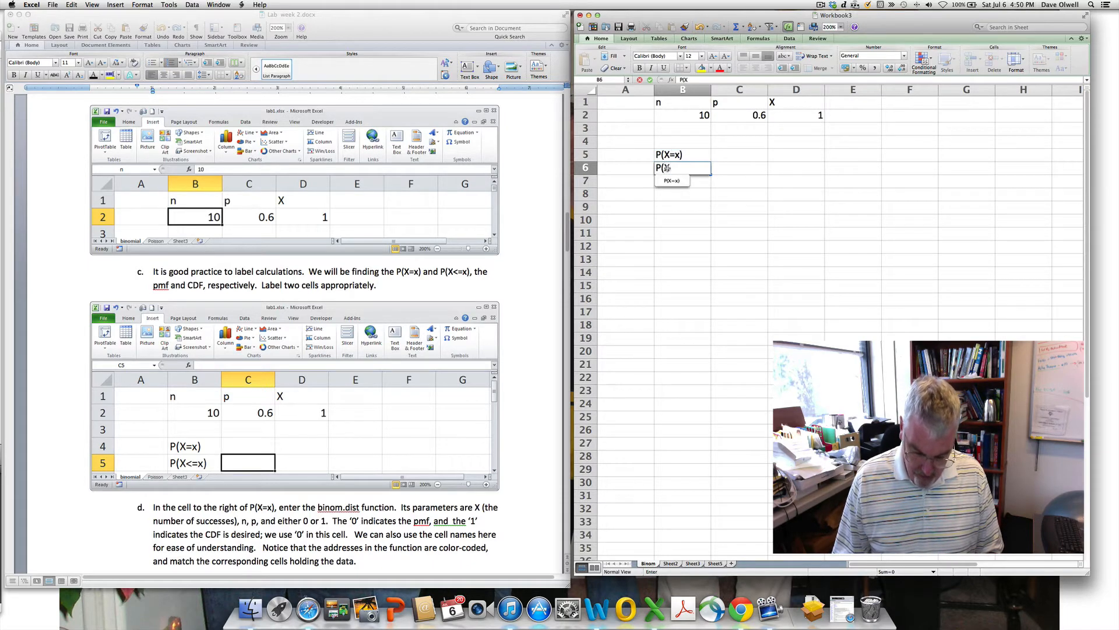
text(<)
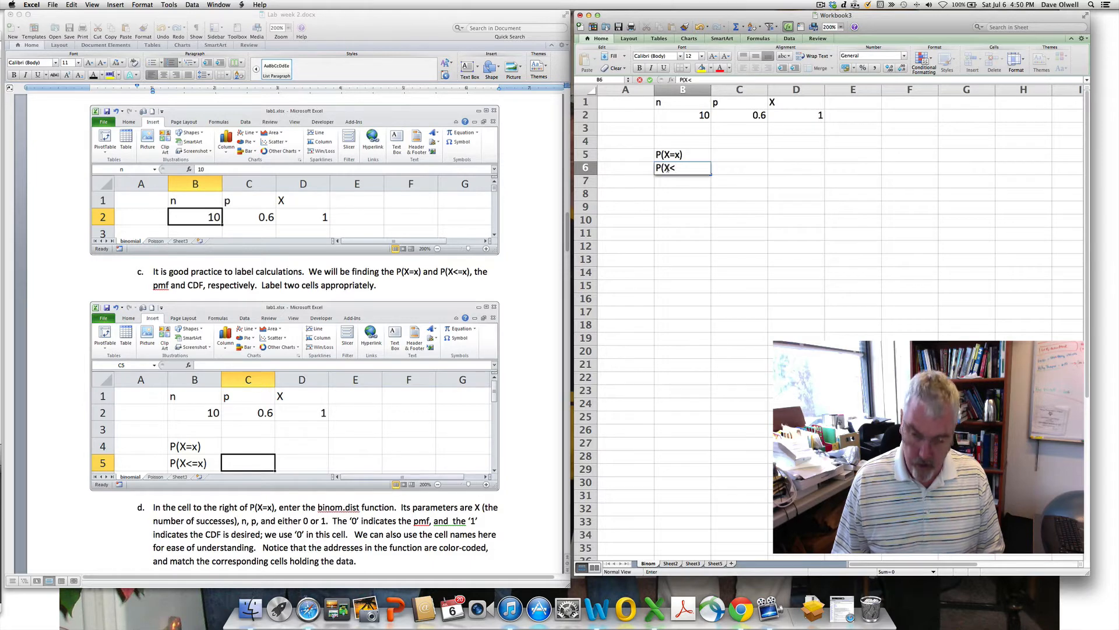
text(=)
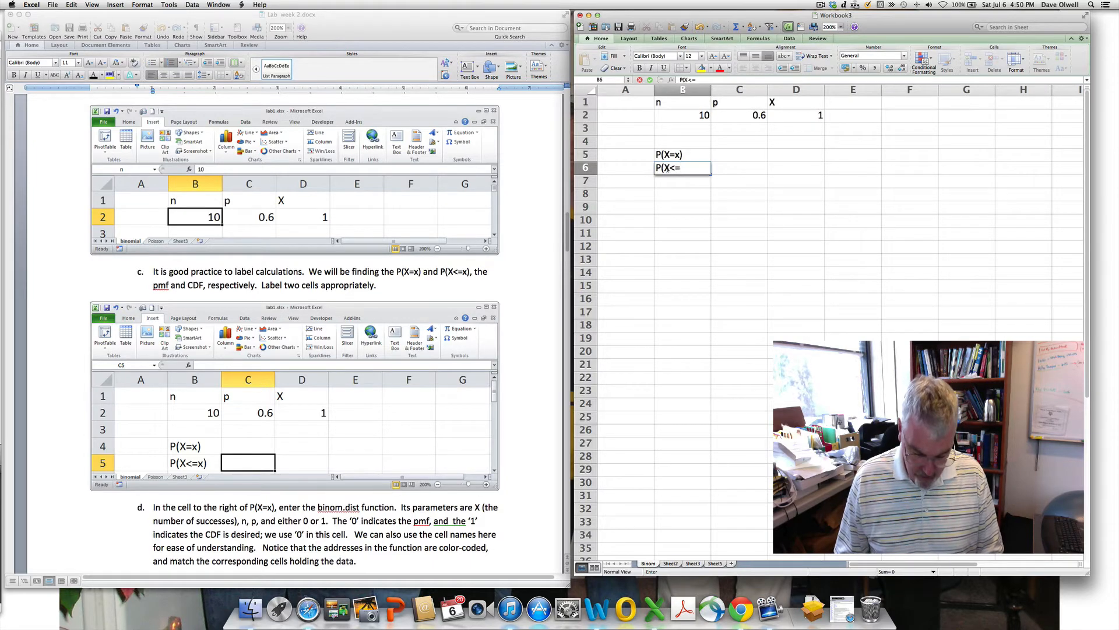
text(x))
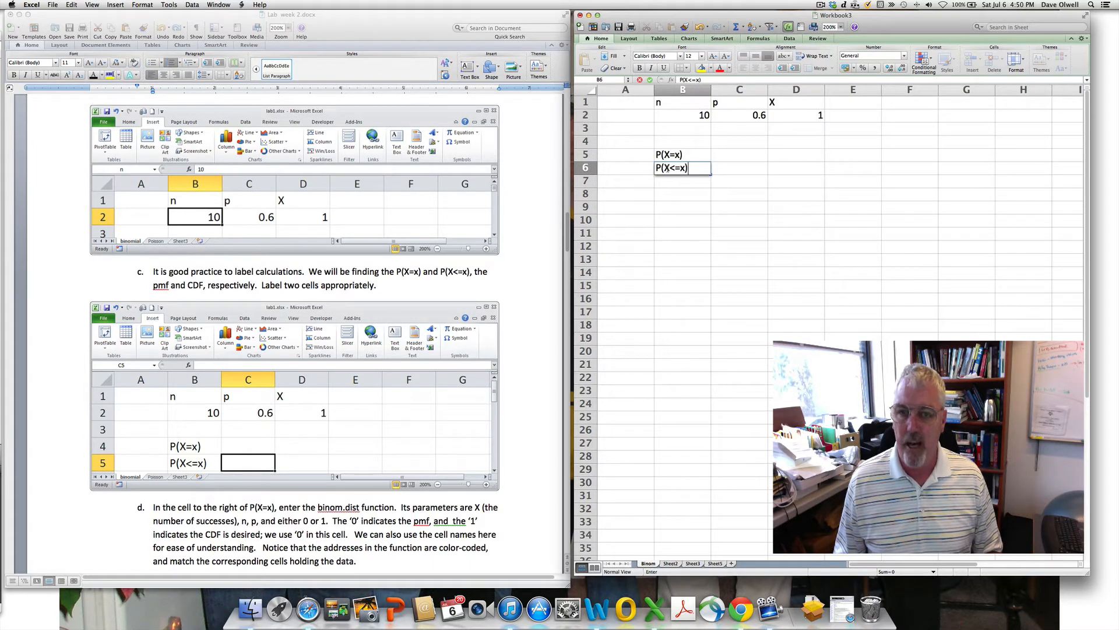
key(Return)
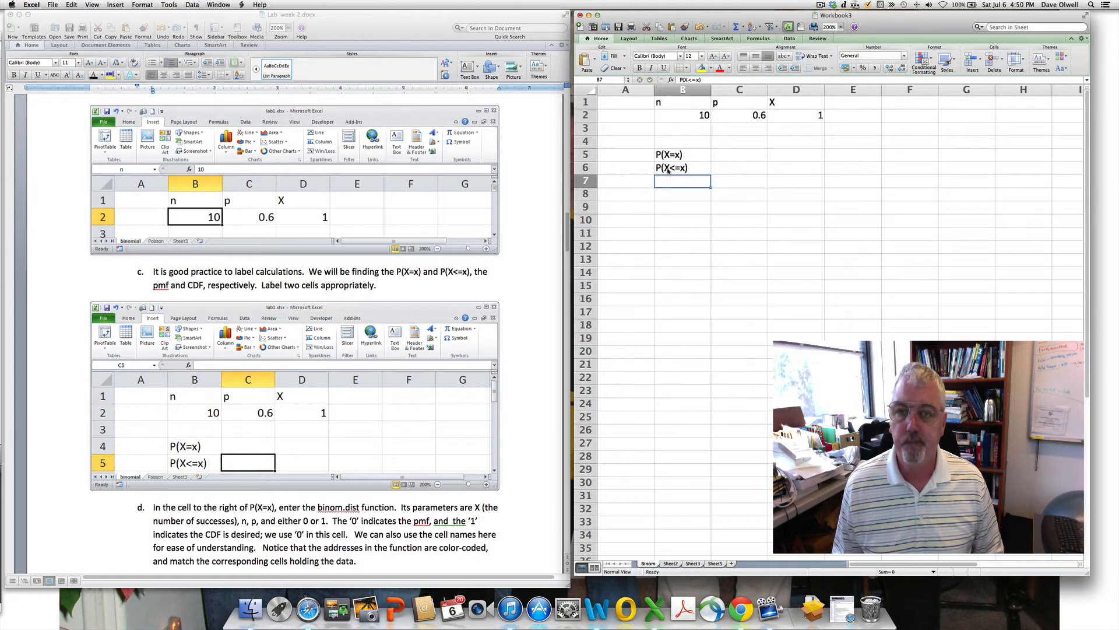
click(725, 155)
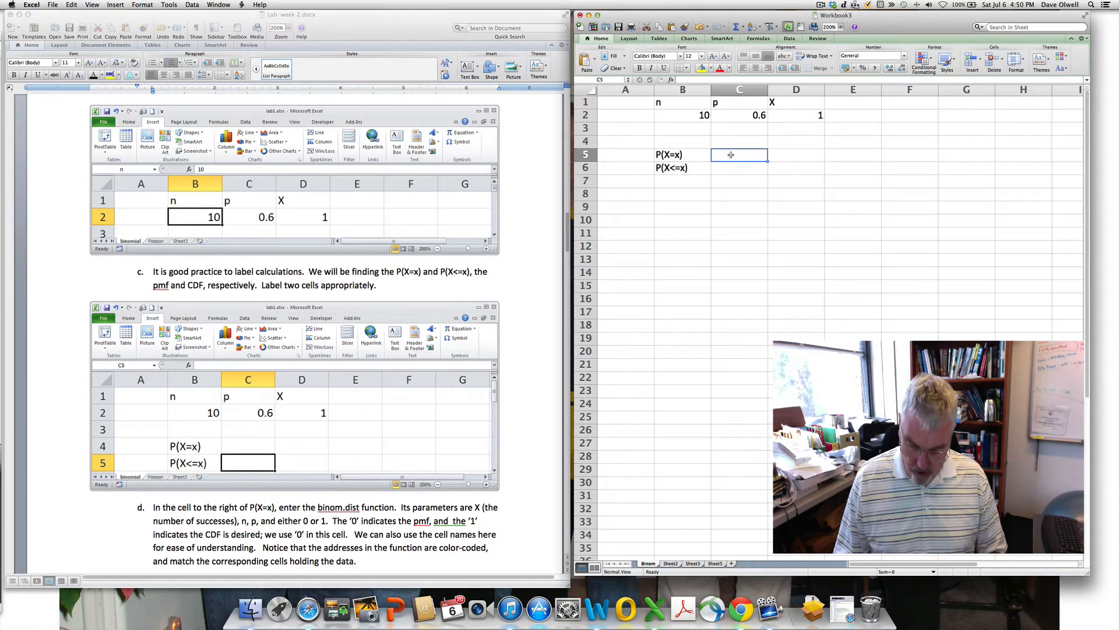
- Enter =BINOM.DIST(X,n,p,0) in C5 so P(X=x) shows 0.00157286
text(=binoM.DIST)
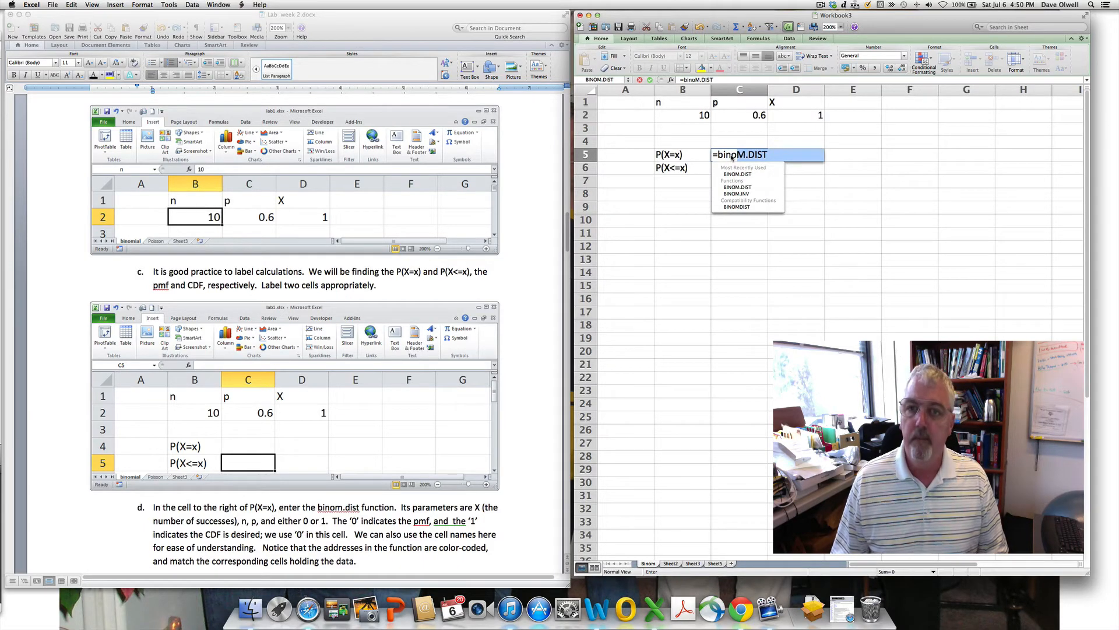
double_click(733, 173)
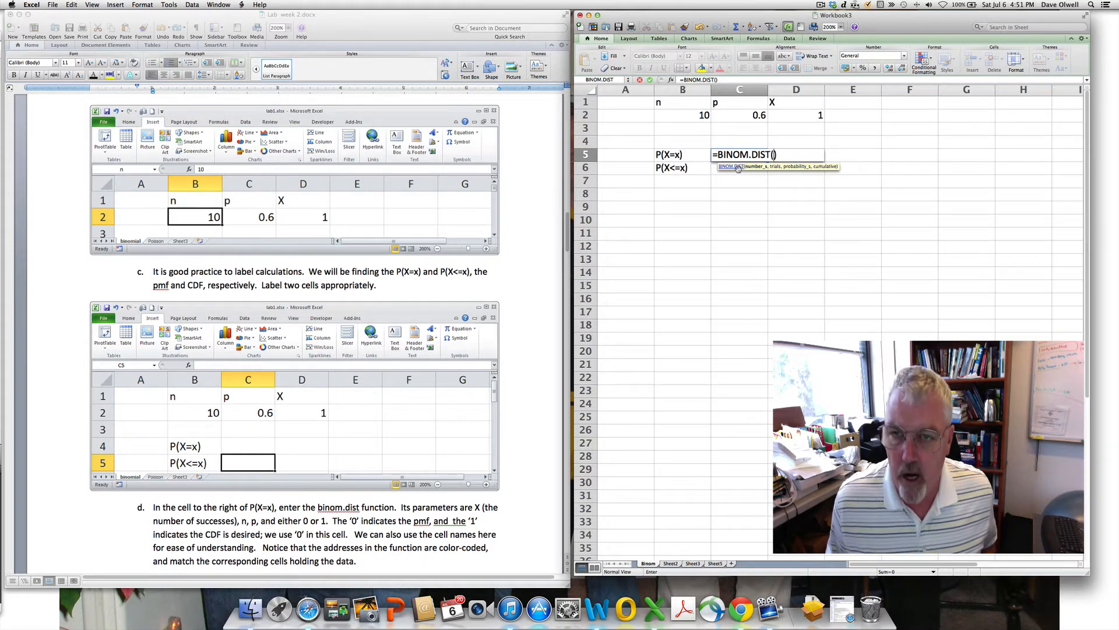
click(788, 117)
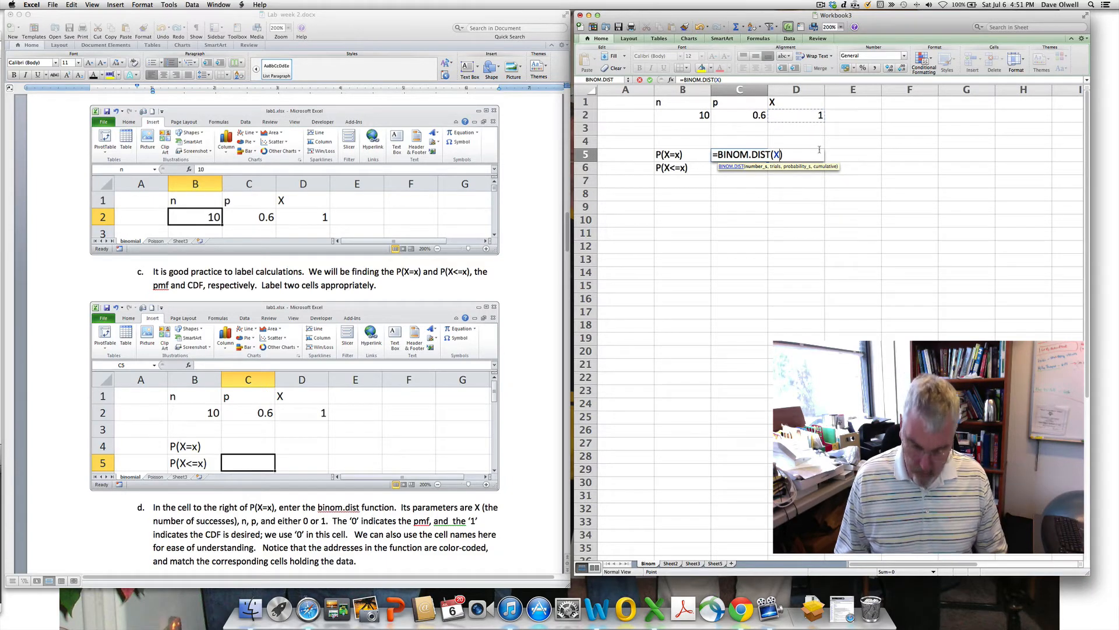
text(,)
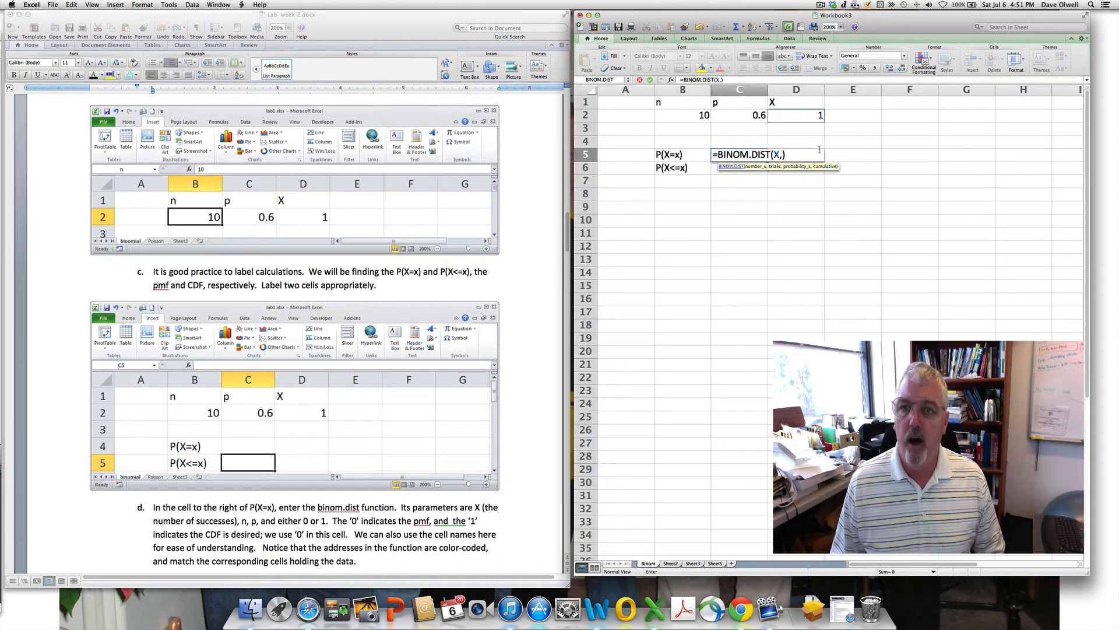
click(683, 112)
text(,)
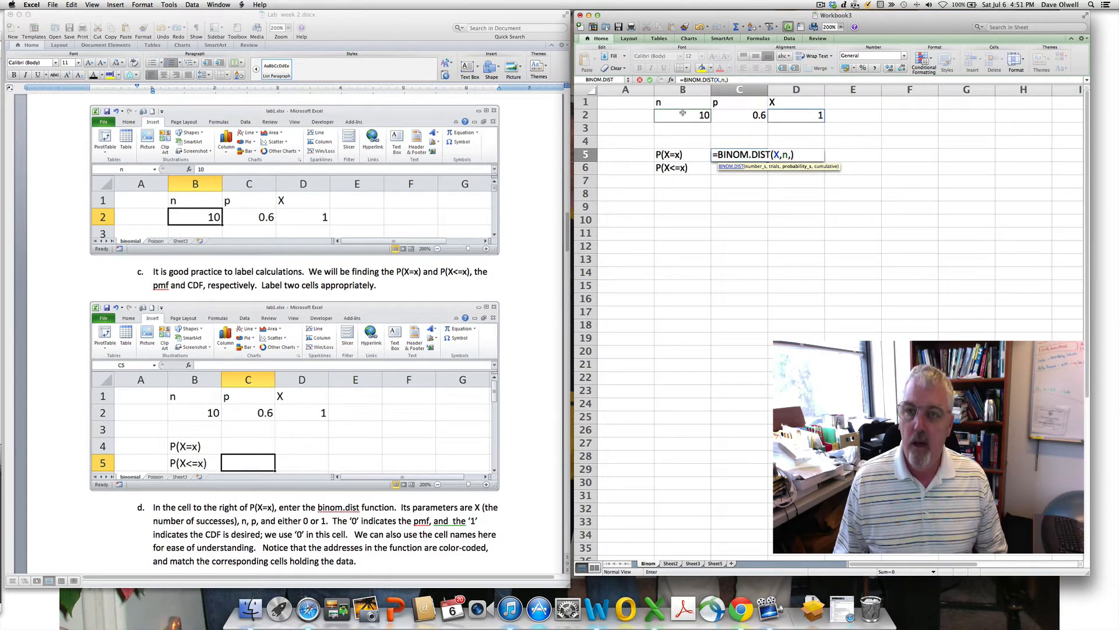
click(744, 115)
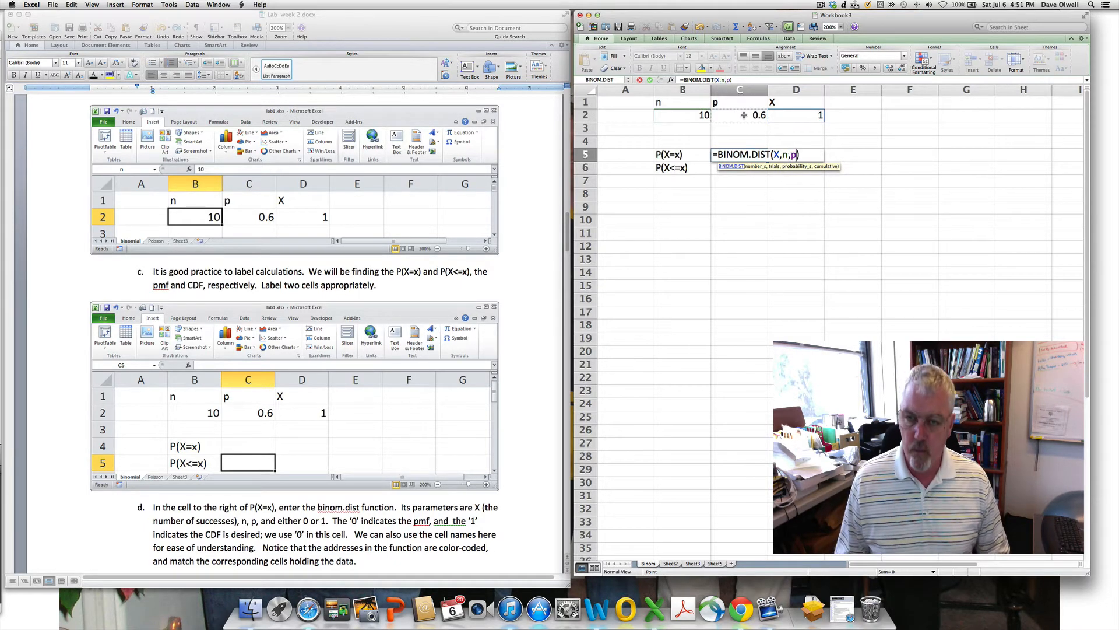
text(,)
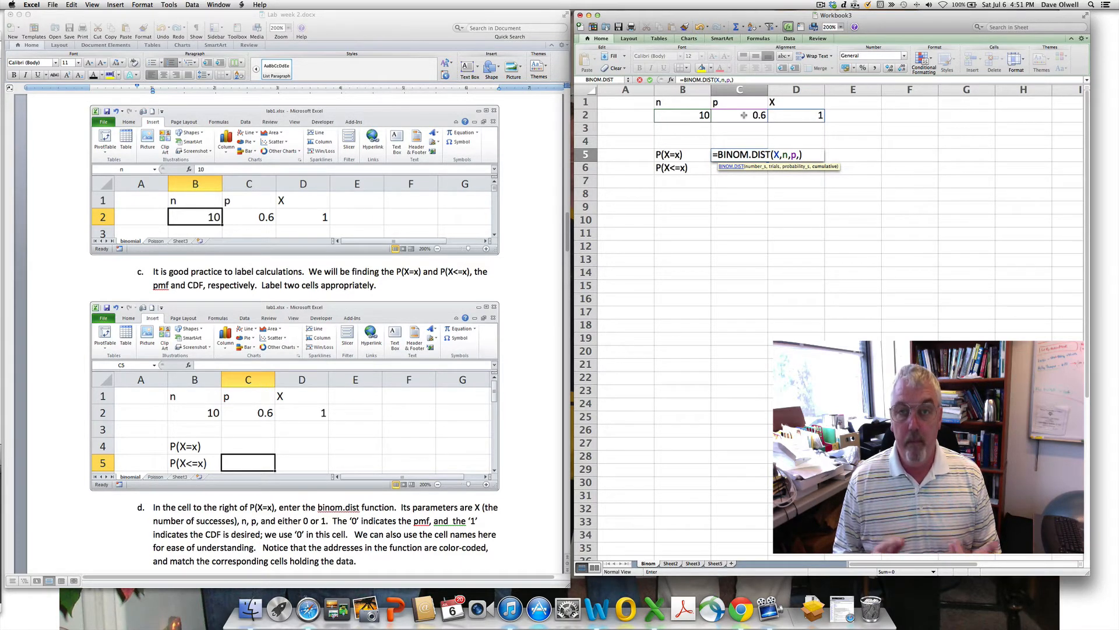
text(0)
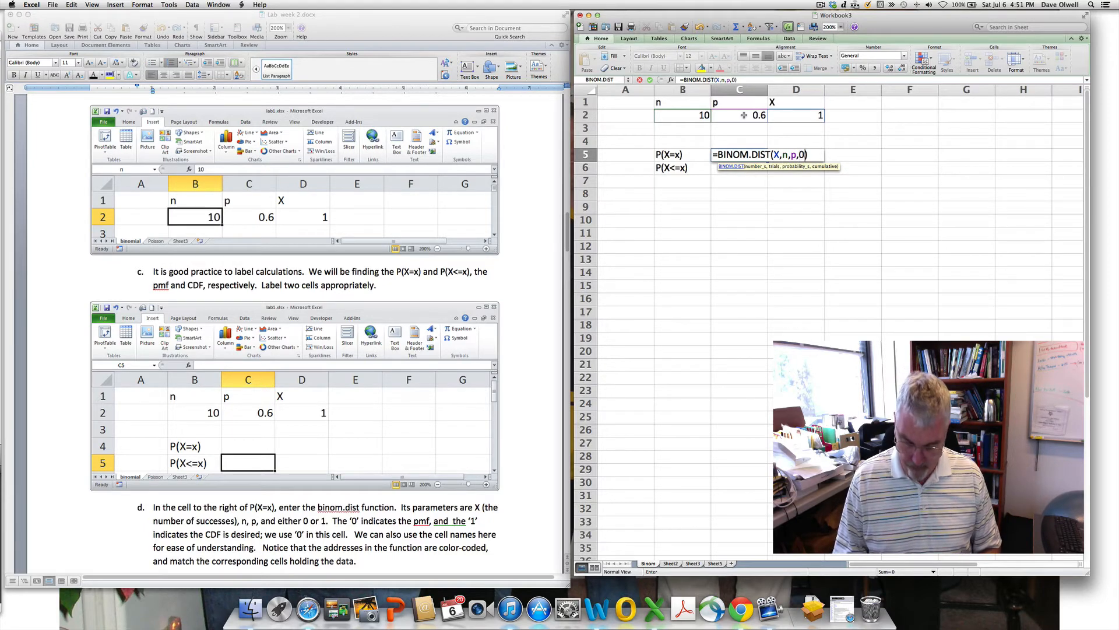
key(Return)
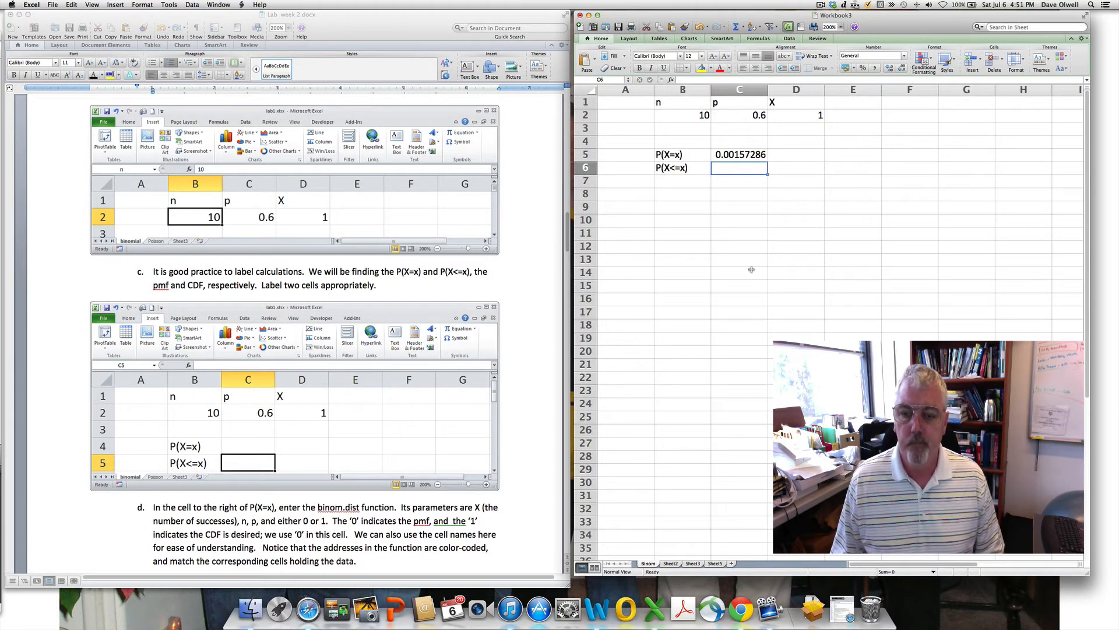
click(820, 4)
click(828, 33)
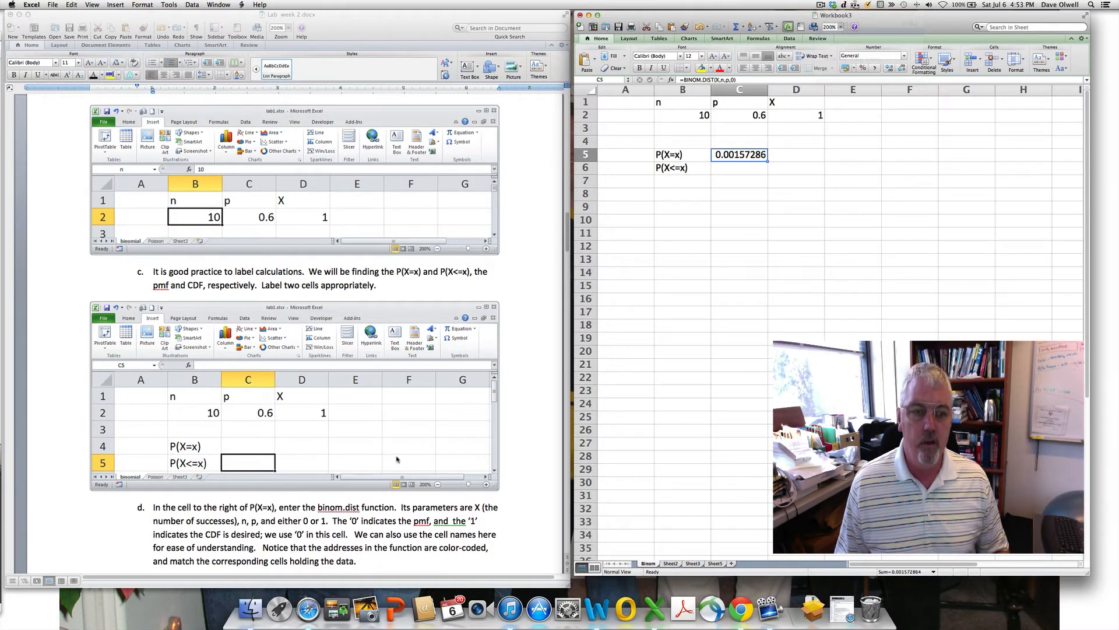
- Copy C5's formula into C6 and change its last argument to 1, giving 0.00167772
scroll(397, 459, down, 10)
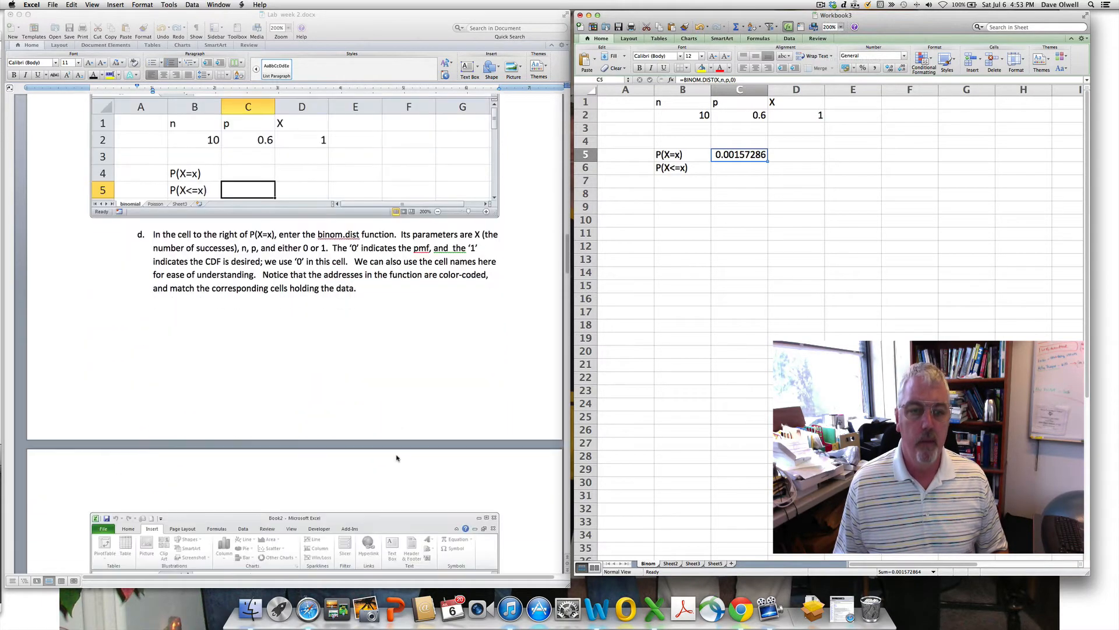
scroll(396, 459, down, 3)
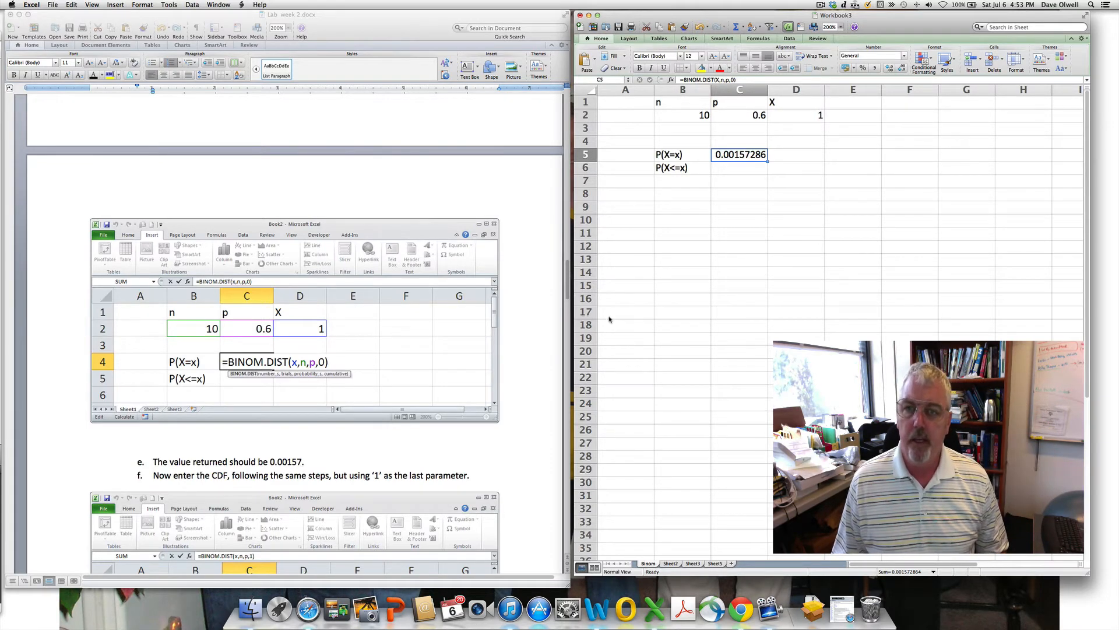
drag(767, 161, 767, 175)
click(761, 168)
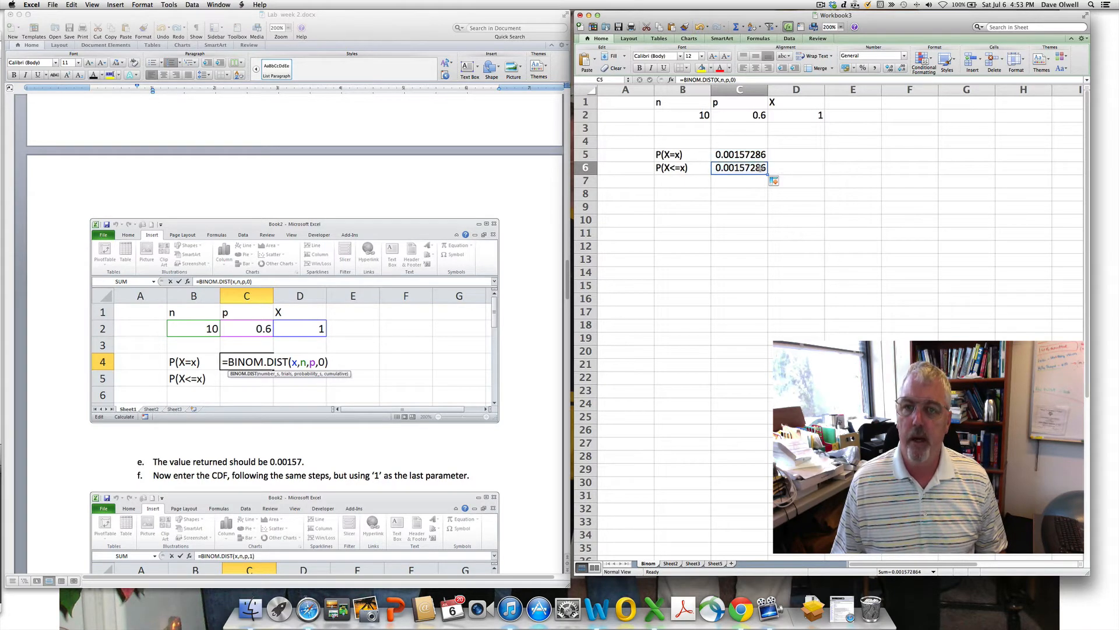
click(734, 79)
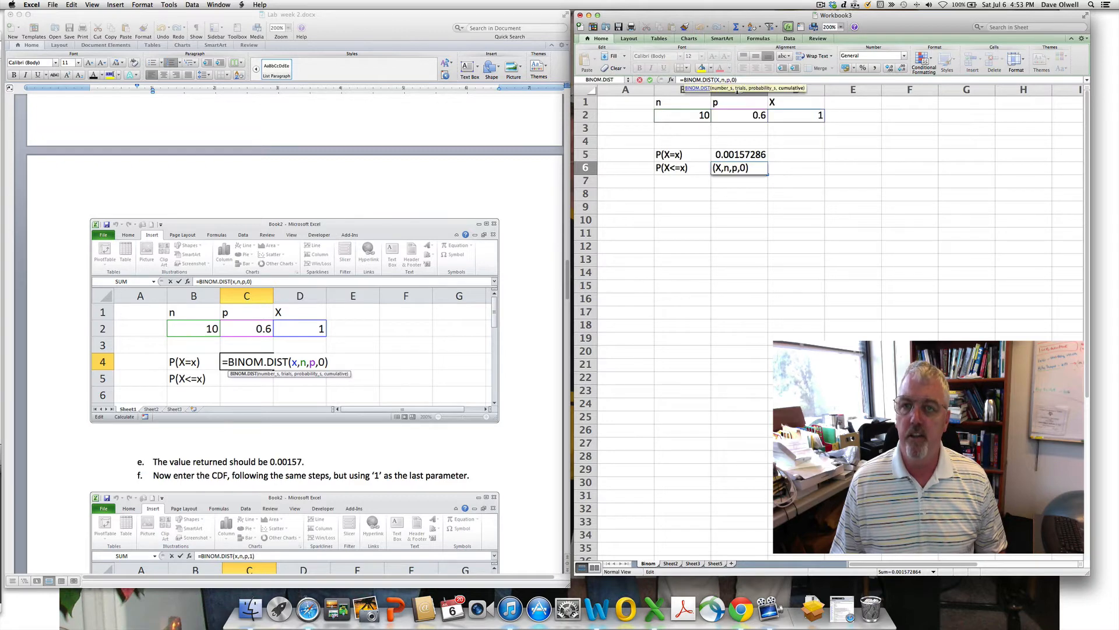
key(BackSpace)
text(1)
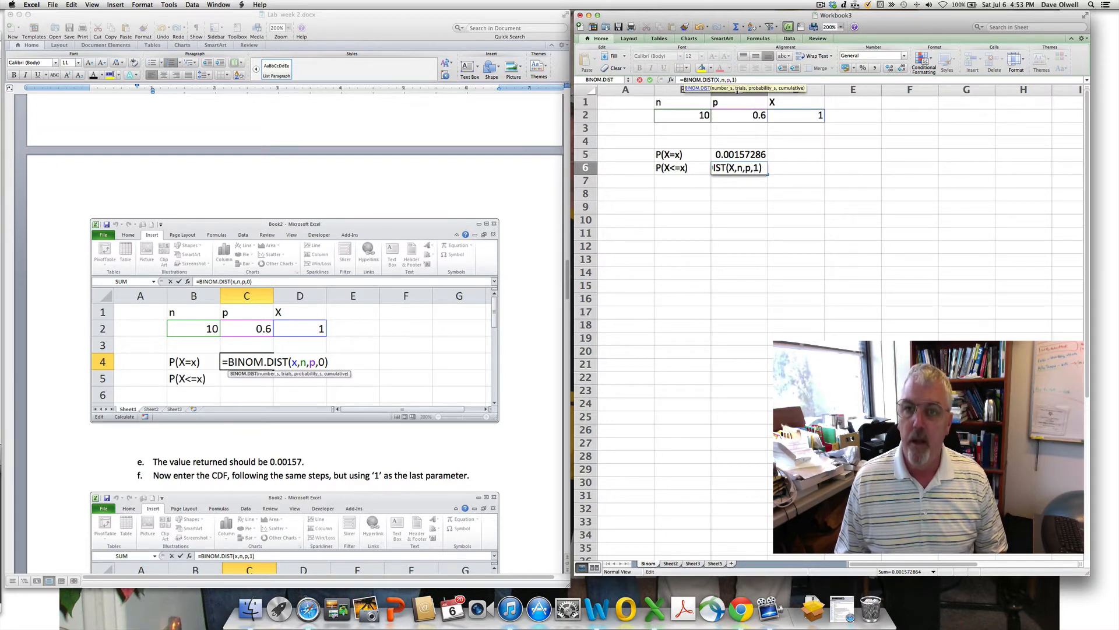
key(Return)
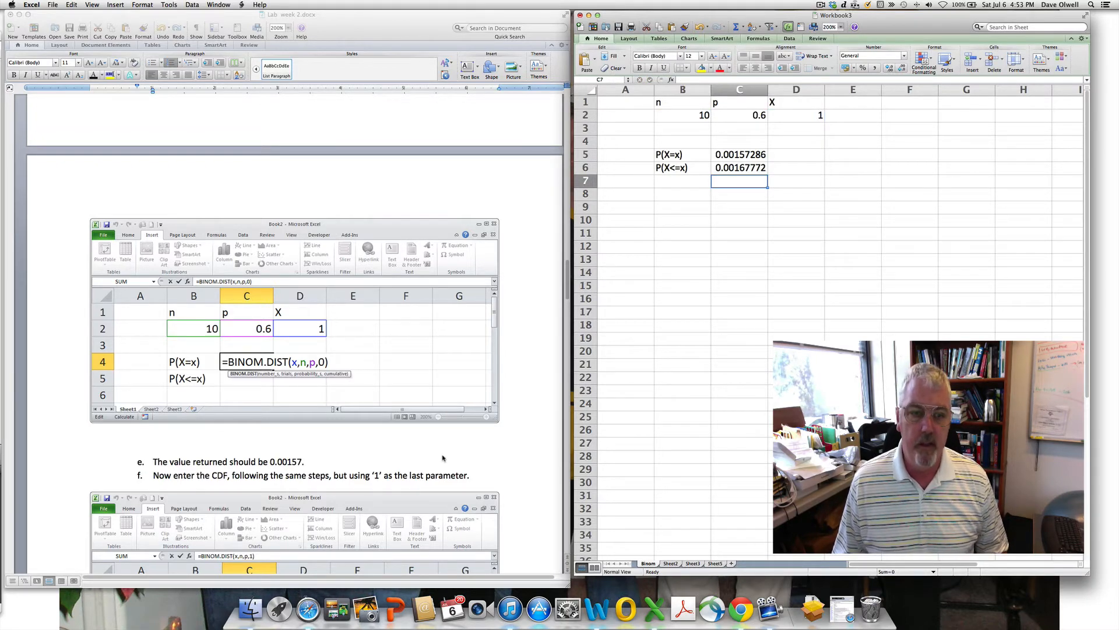
scroll(443, 458, down, 5)
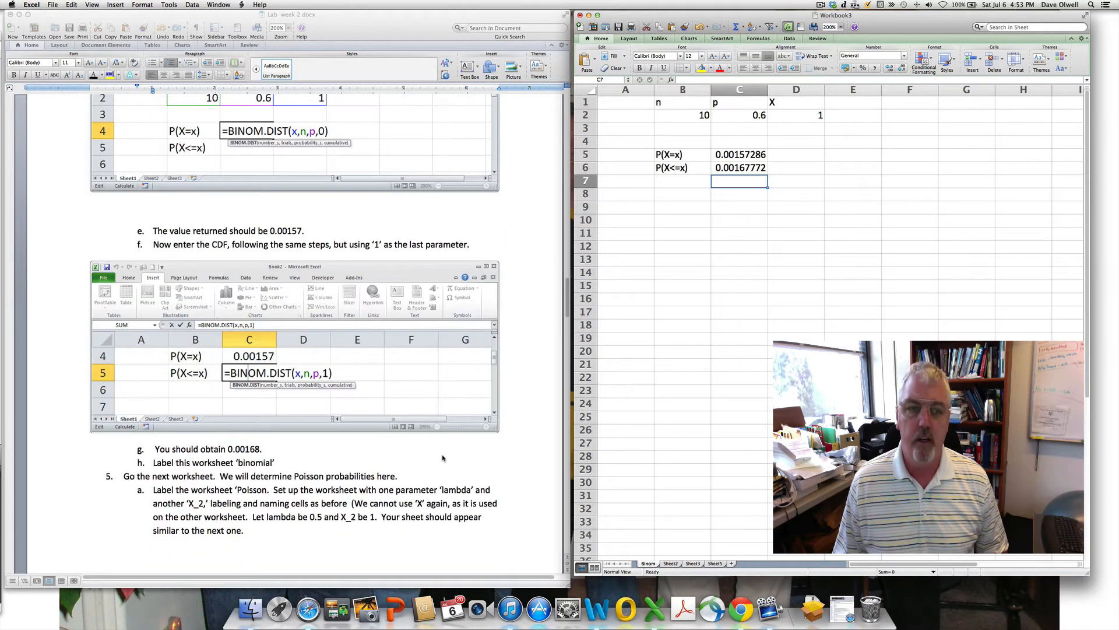
double_click(741, 169)
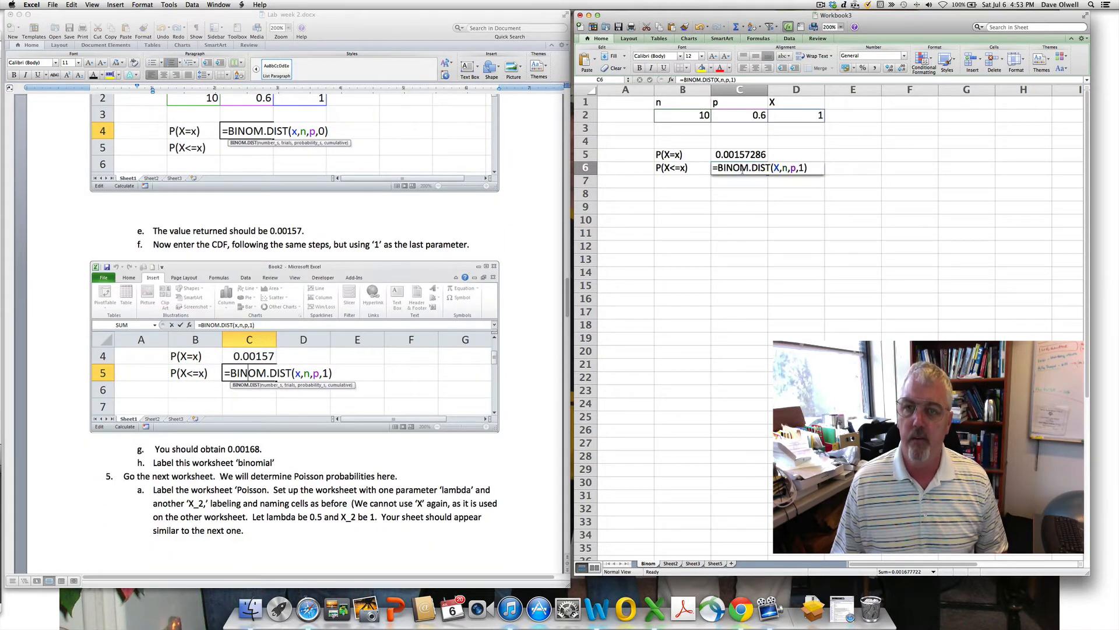
click(750, 217)
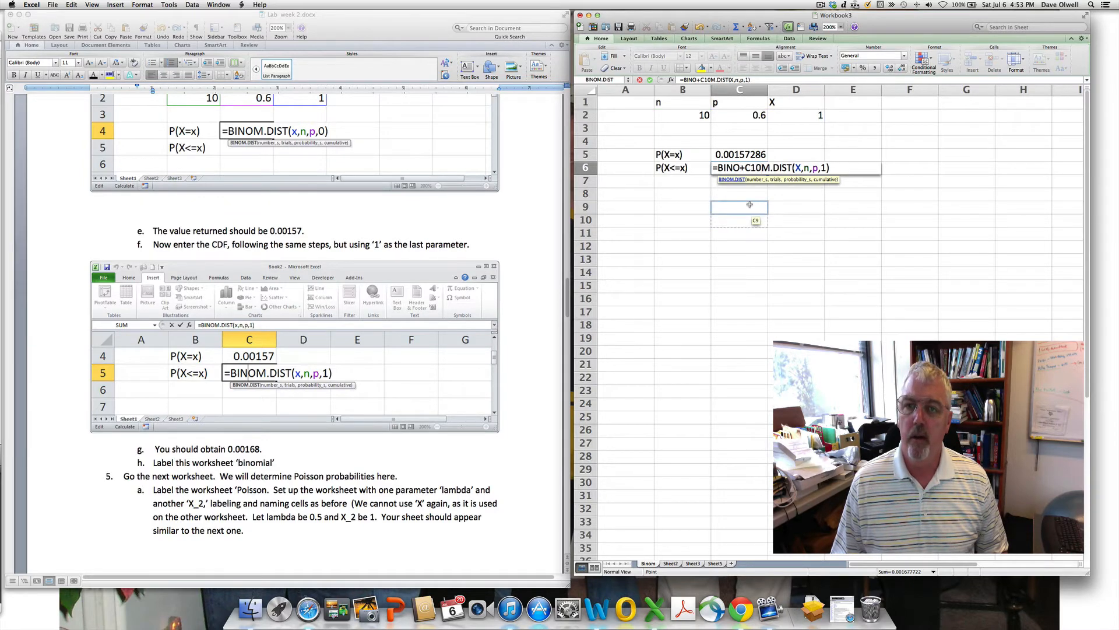
key(Escape)
click(750, 206)
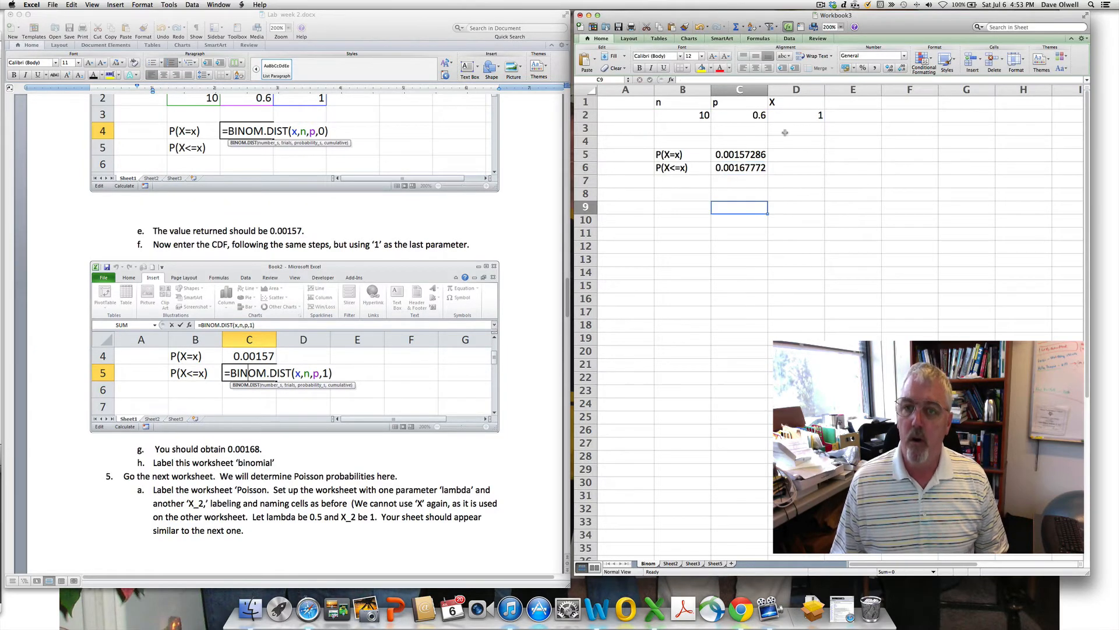
click(793, 115)
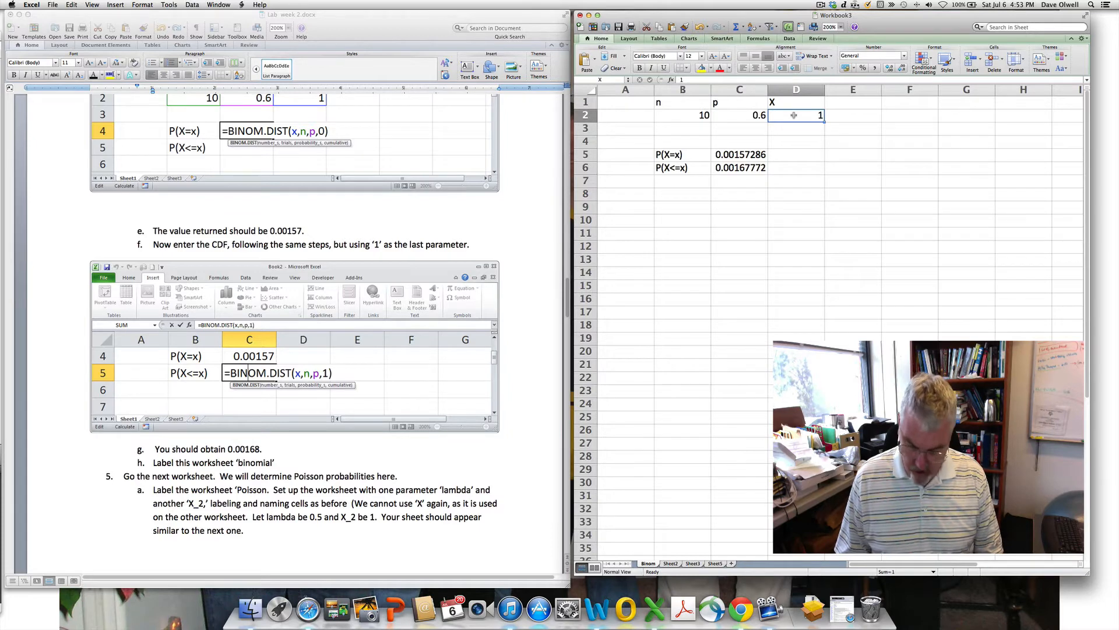
text(2)
key(Return)
text(3)
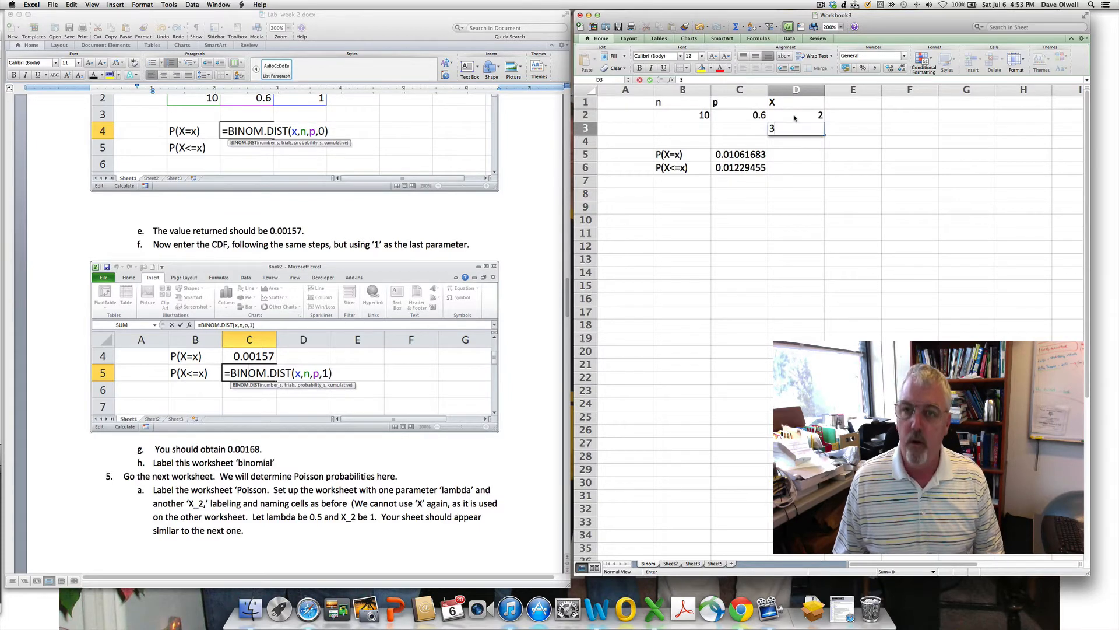
key(Return)
text(4)
key(Return)
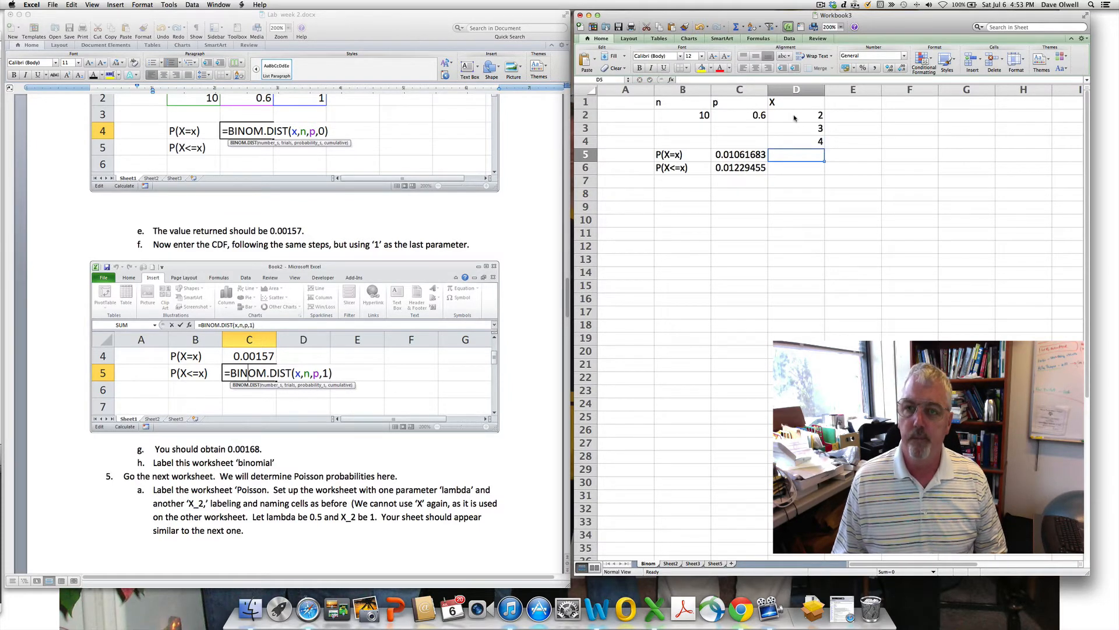
click(801, 129)
key(BackSpace)
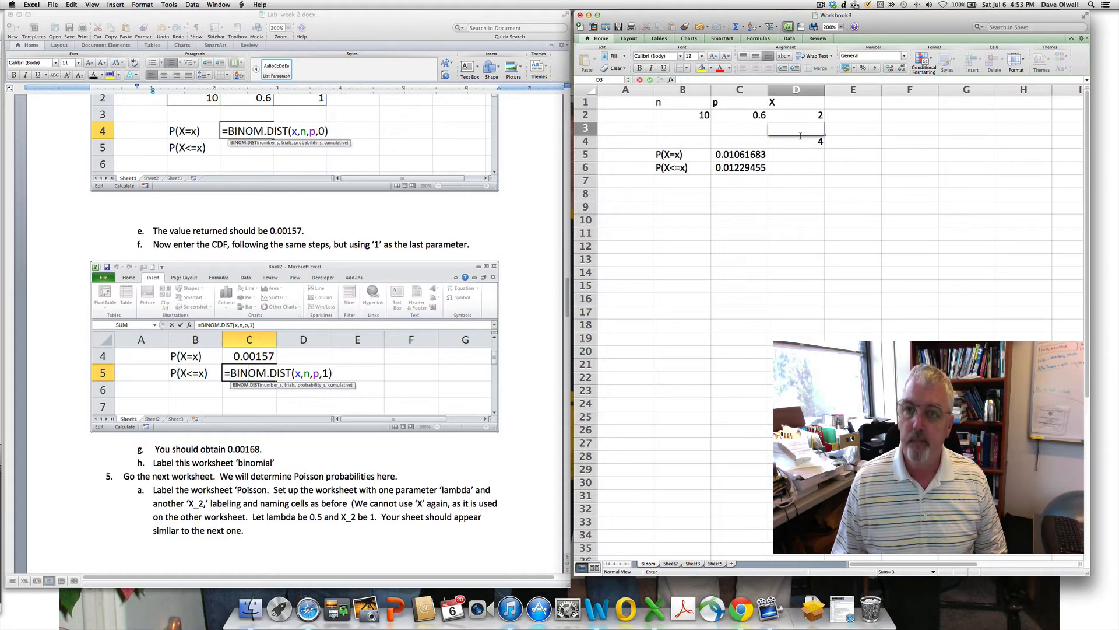
key(Return)
key(BackSpace)
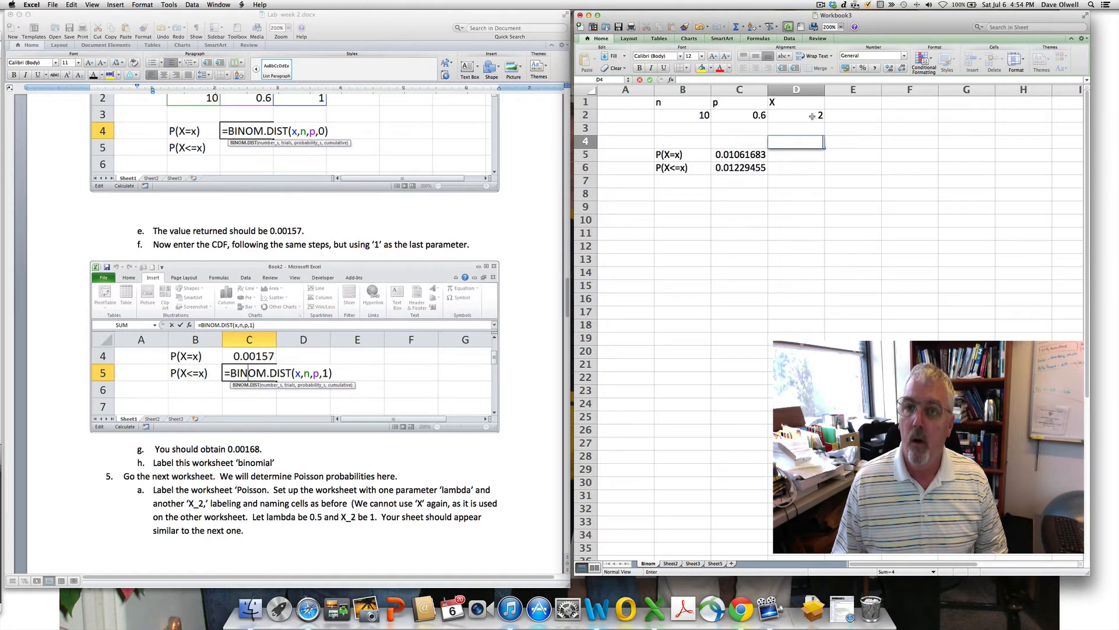
click(812, 116)
text(3)
key(Return)
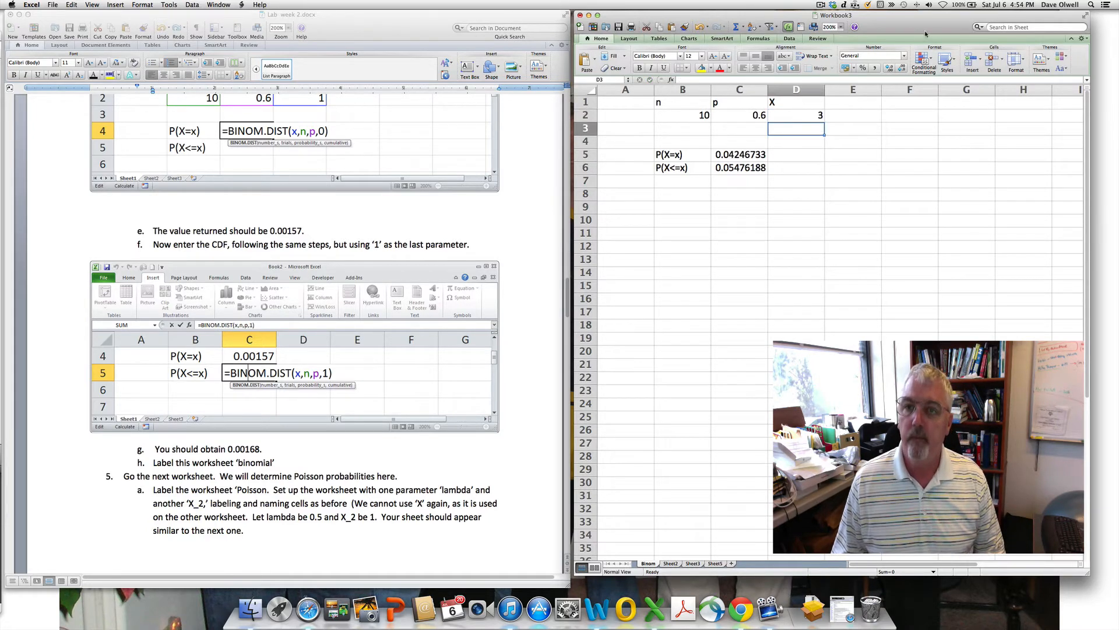
click(809, 115)
text(6)
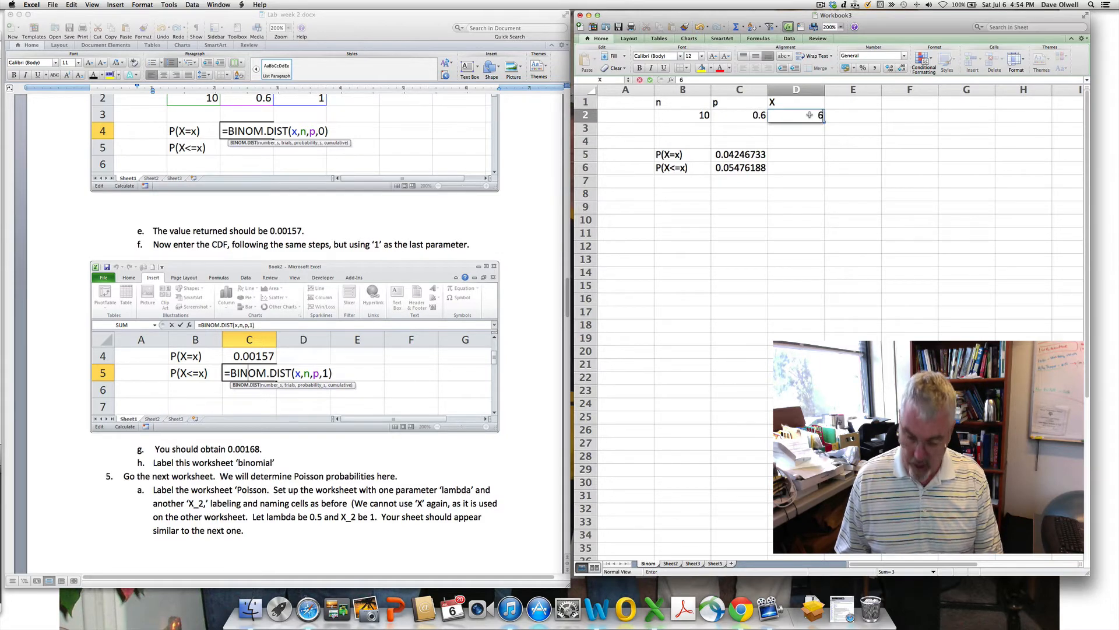
key(Return)
click(810, 115)
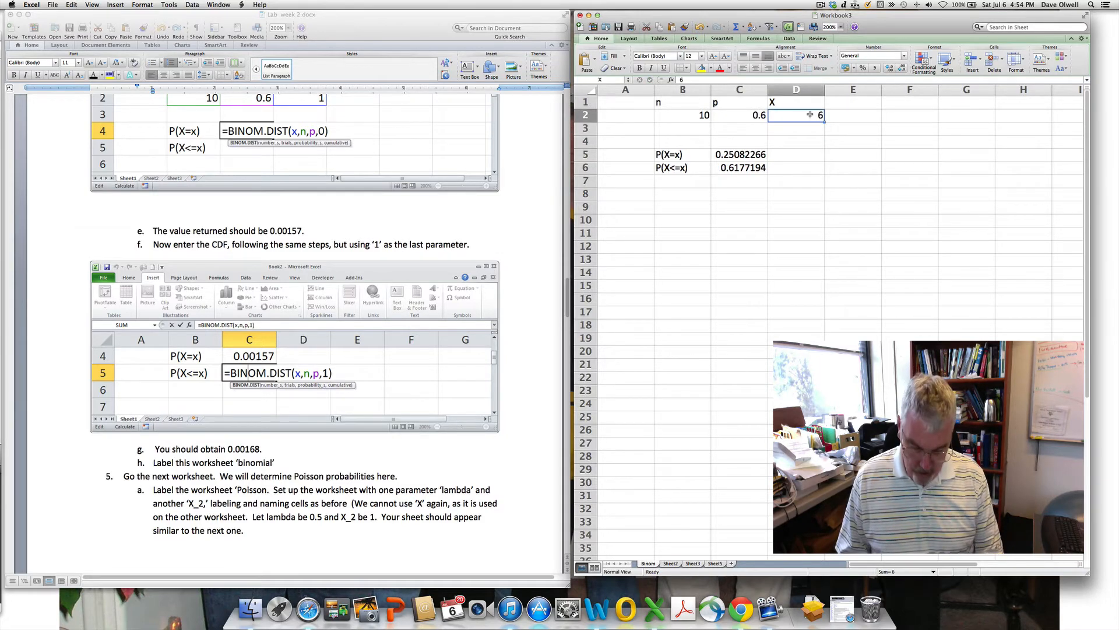
text(8)
key(Return)
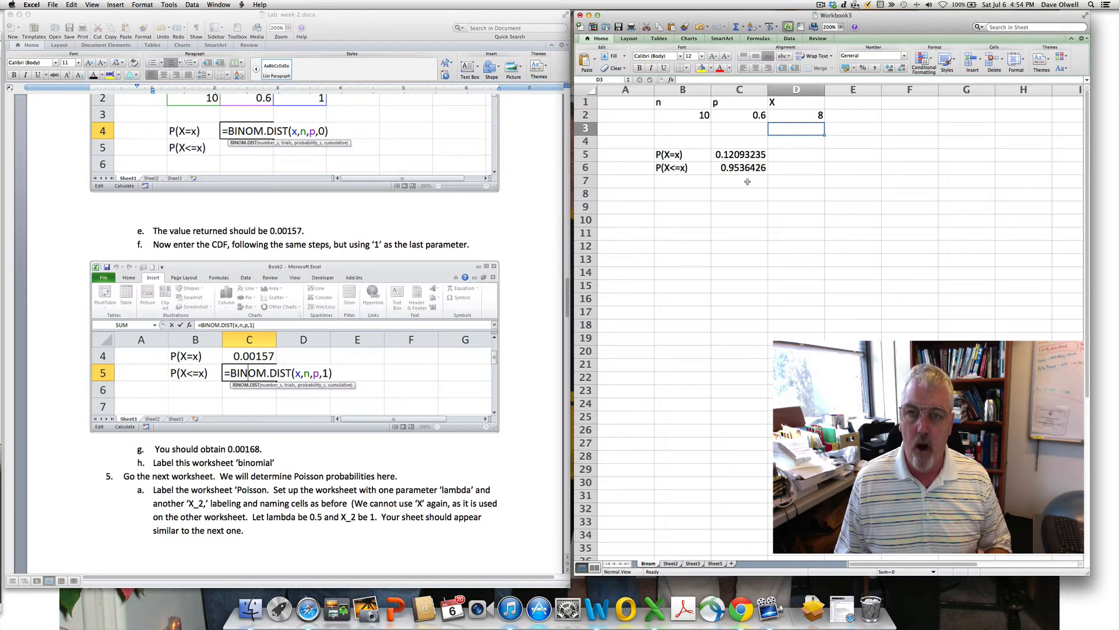
click(803, 115)
text(1)
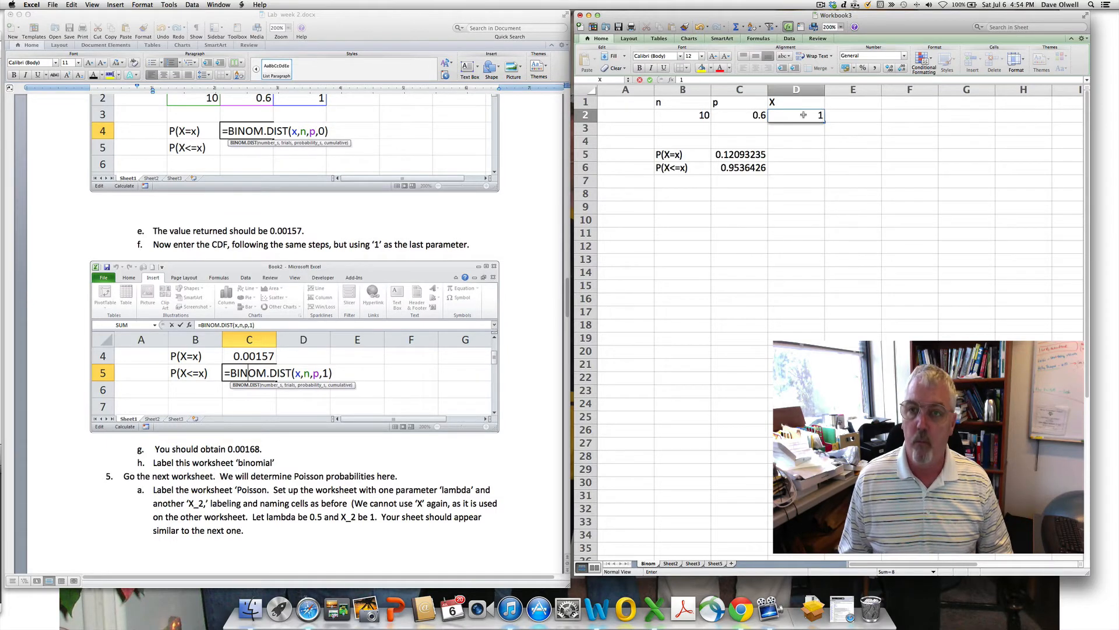
key(Return)
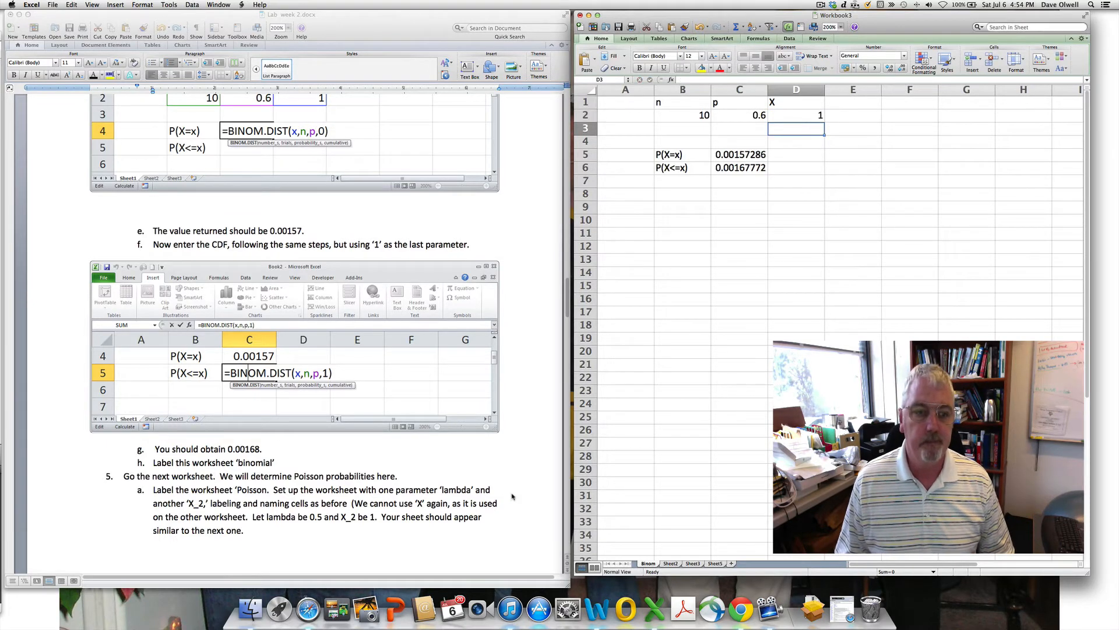
- Glance at the Word handout, then return to Excel and open the empty Sheet2
click(344, 438)
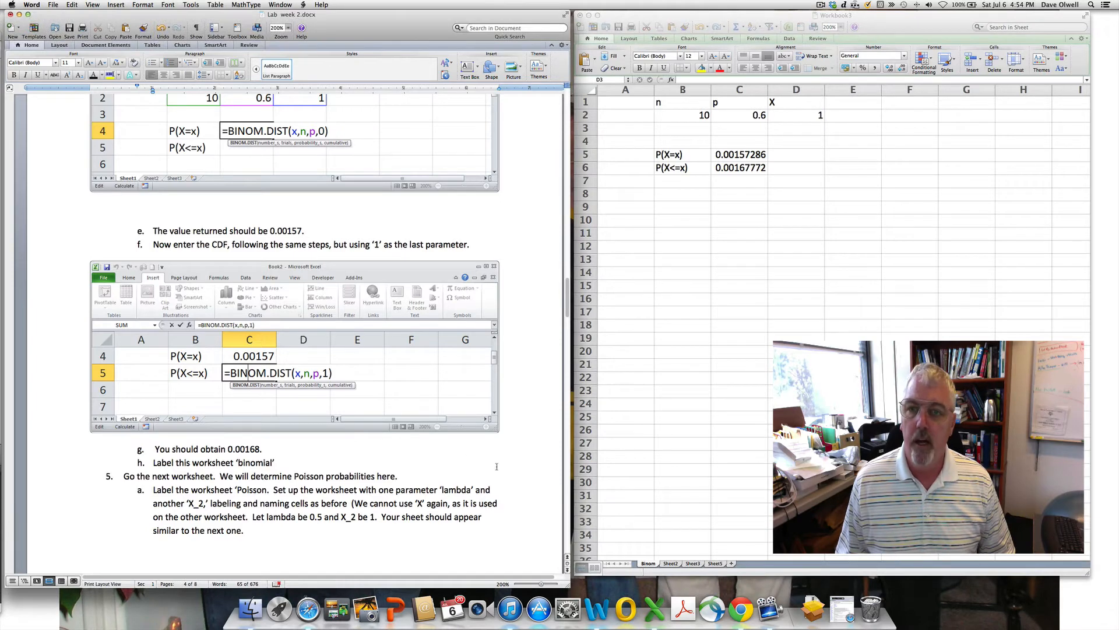
click(674, 564)
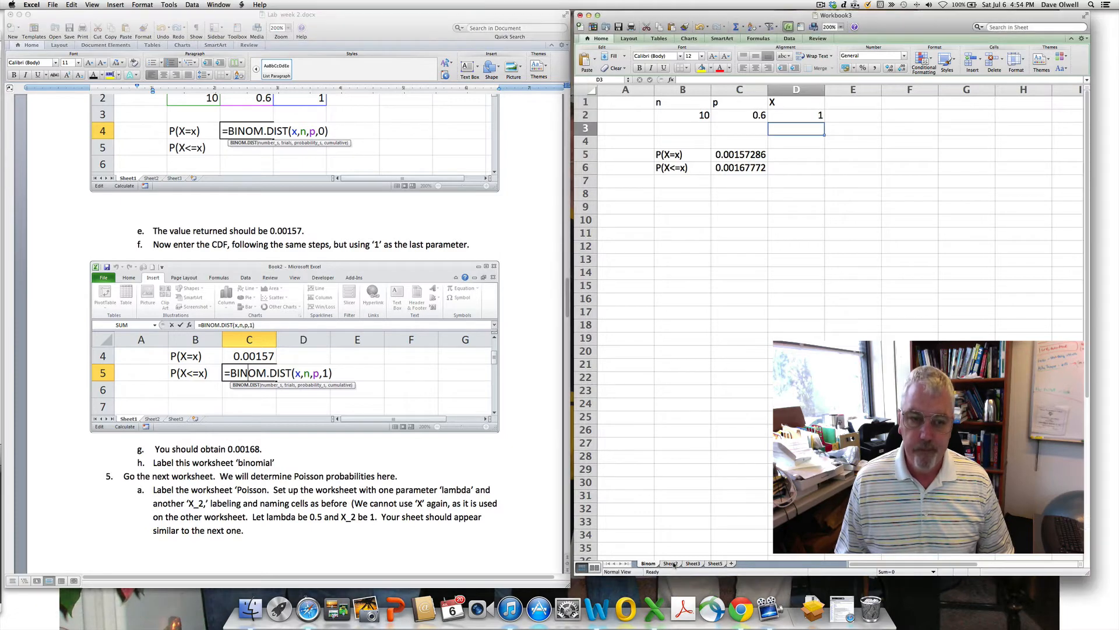
click(672, 563)
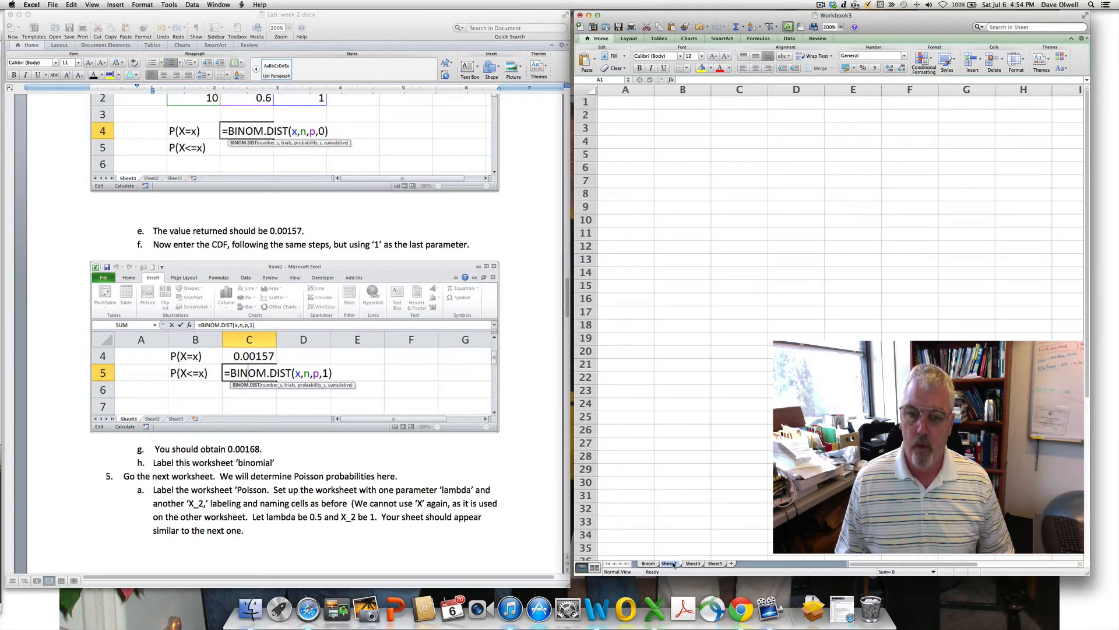
- Rename the sheet to POisson and add headers lambda in B2 and X_2 in C2
text(POisson)
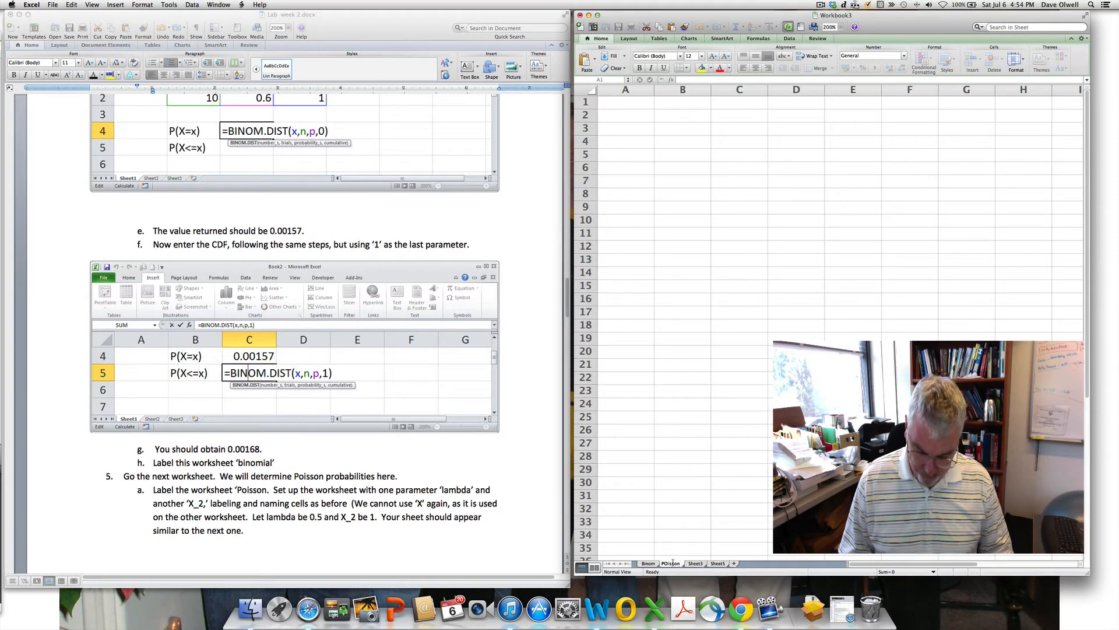
key(Return)
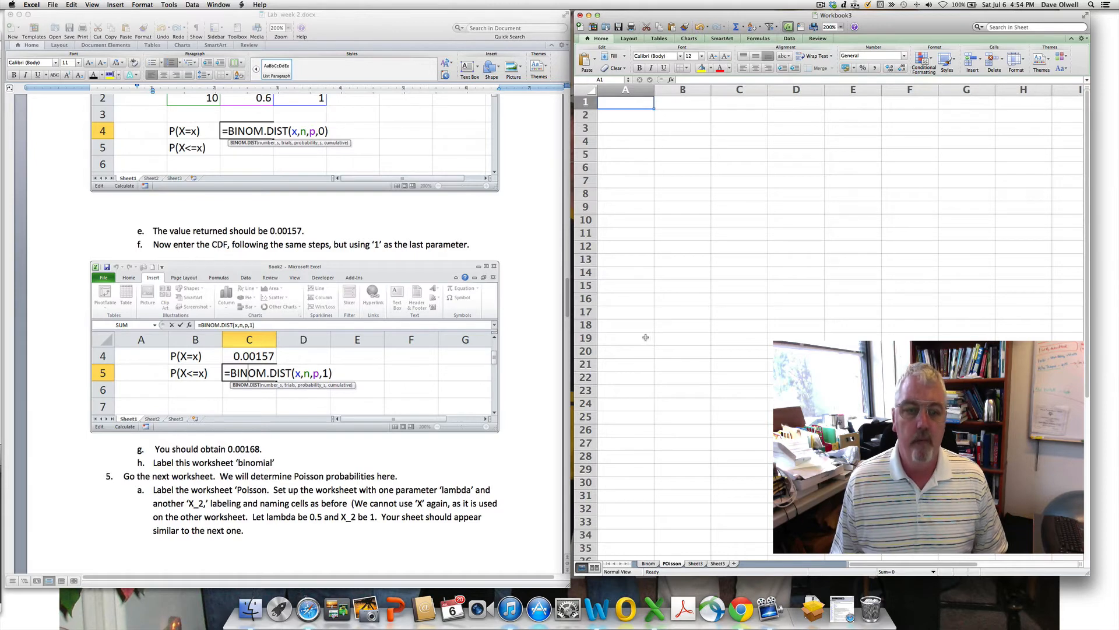
click(689, 106)
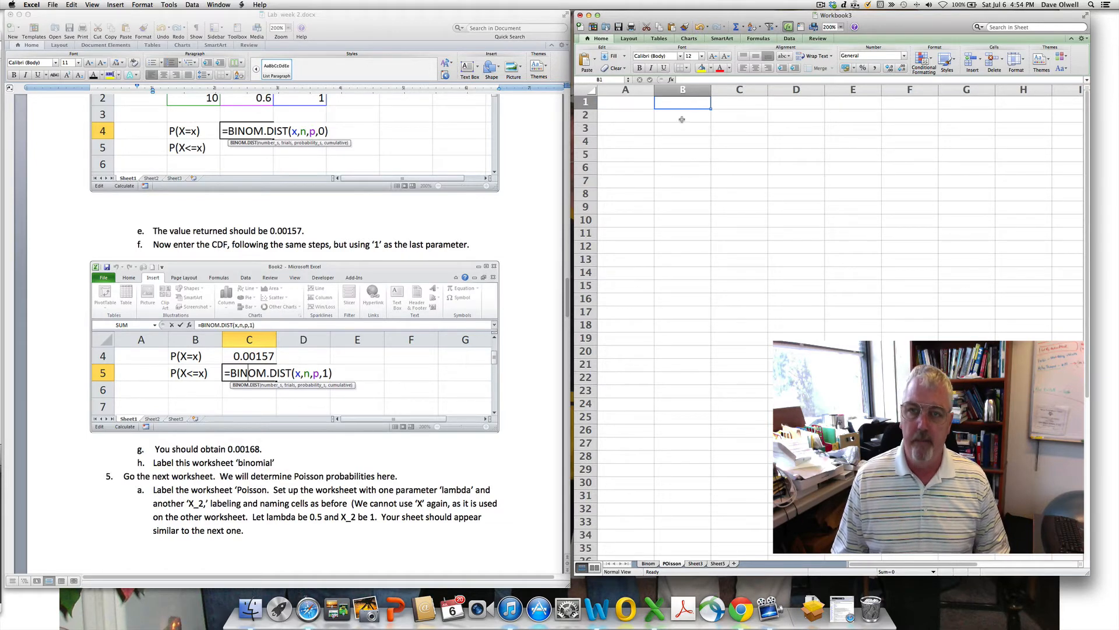
click(682, 119)
text(lambda)
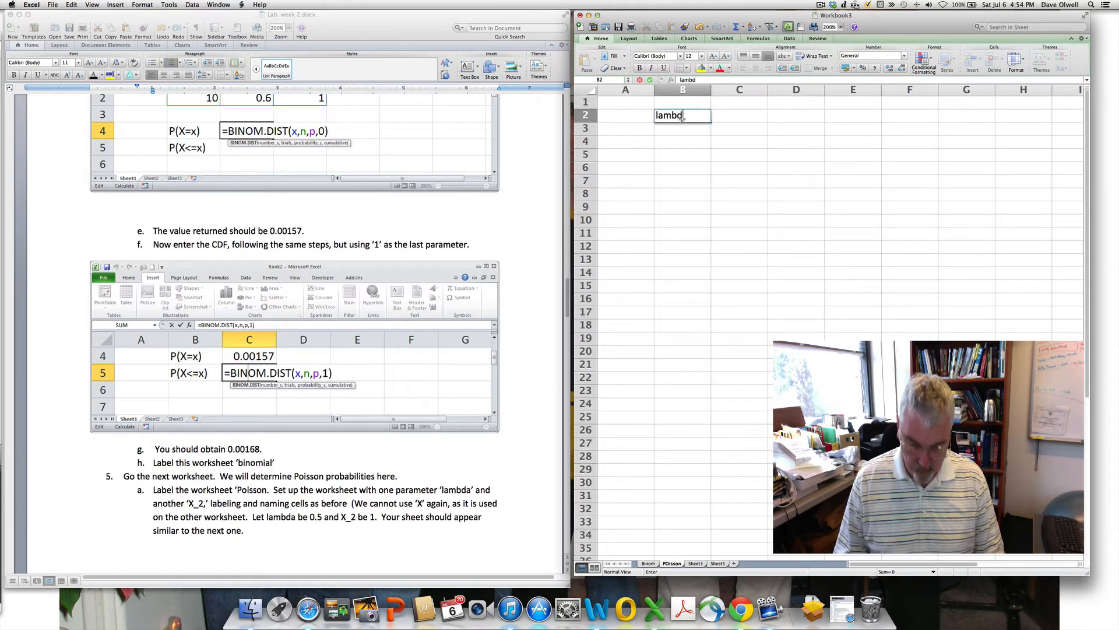
click(742, 119)
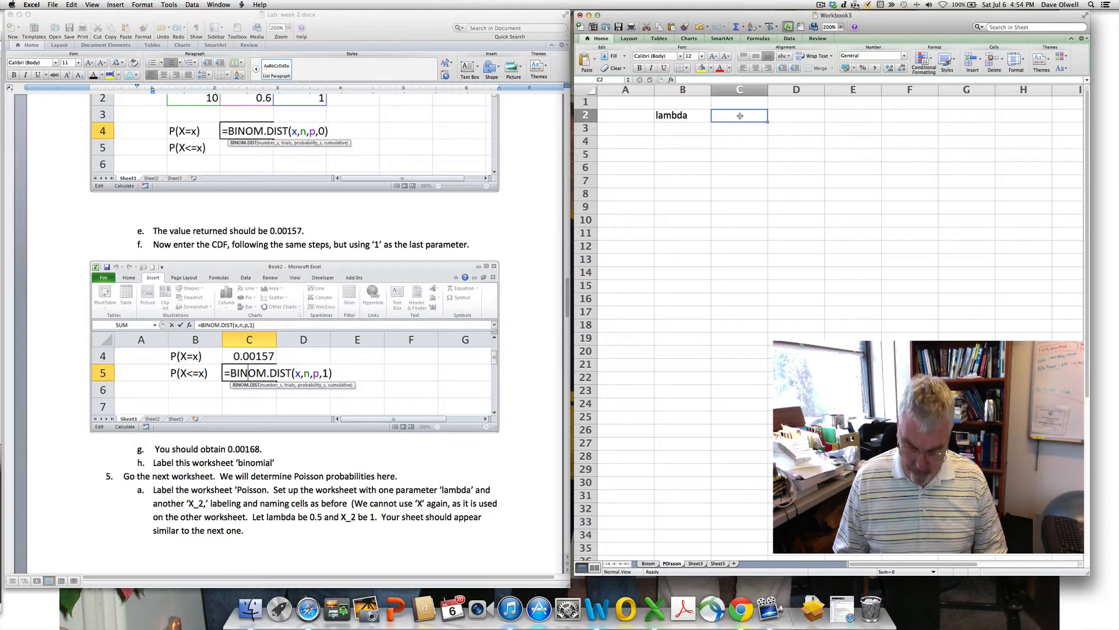
text(X)
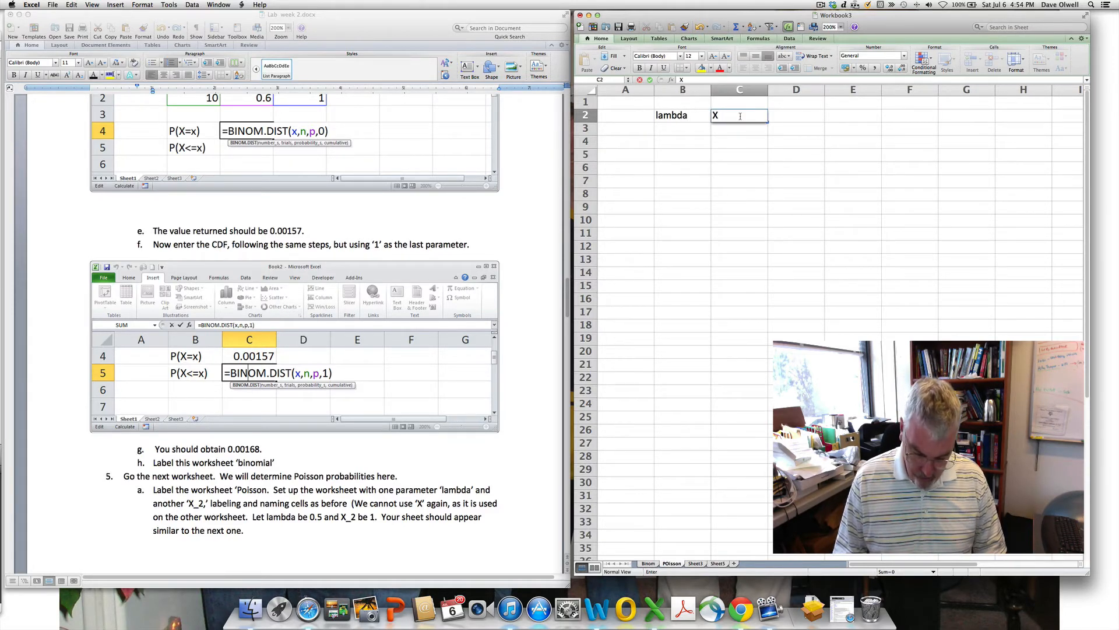
text(_)
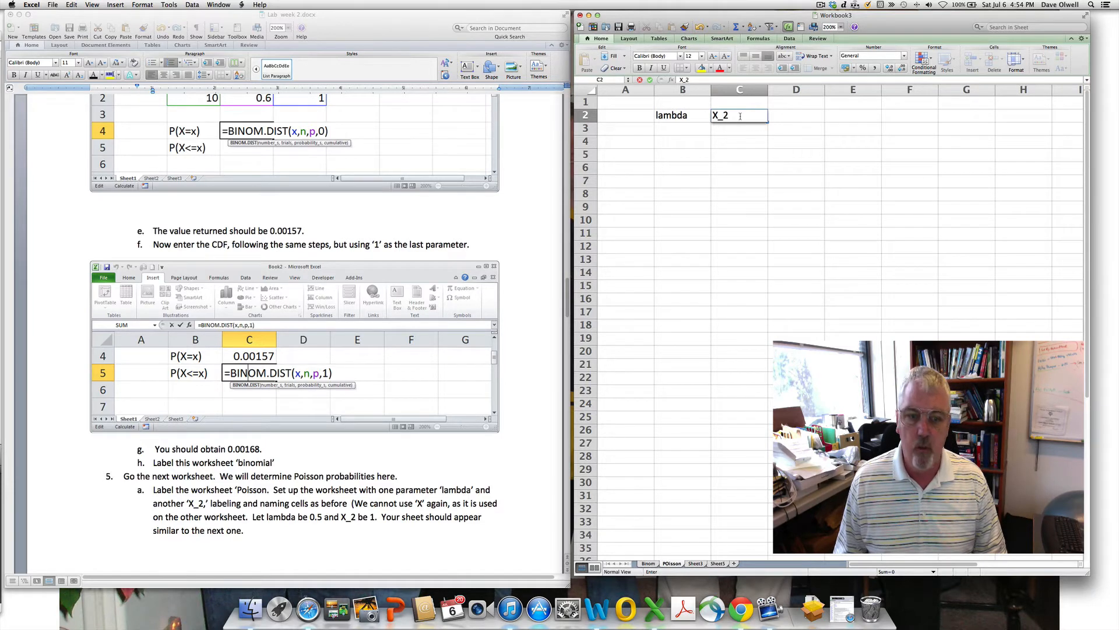
text(2)
key(Return)
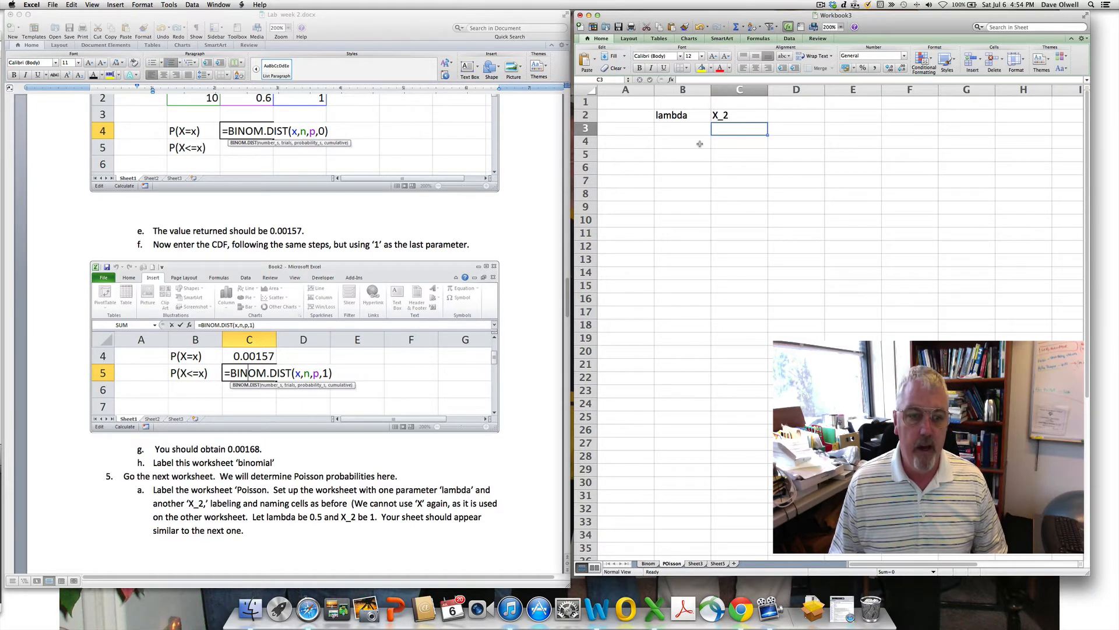
- Enter 0.5 in B3 under lambda and 1 in C3 under X_2
click(673, 131)
text(0.5)
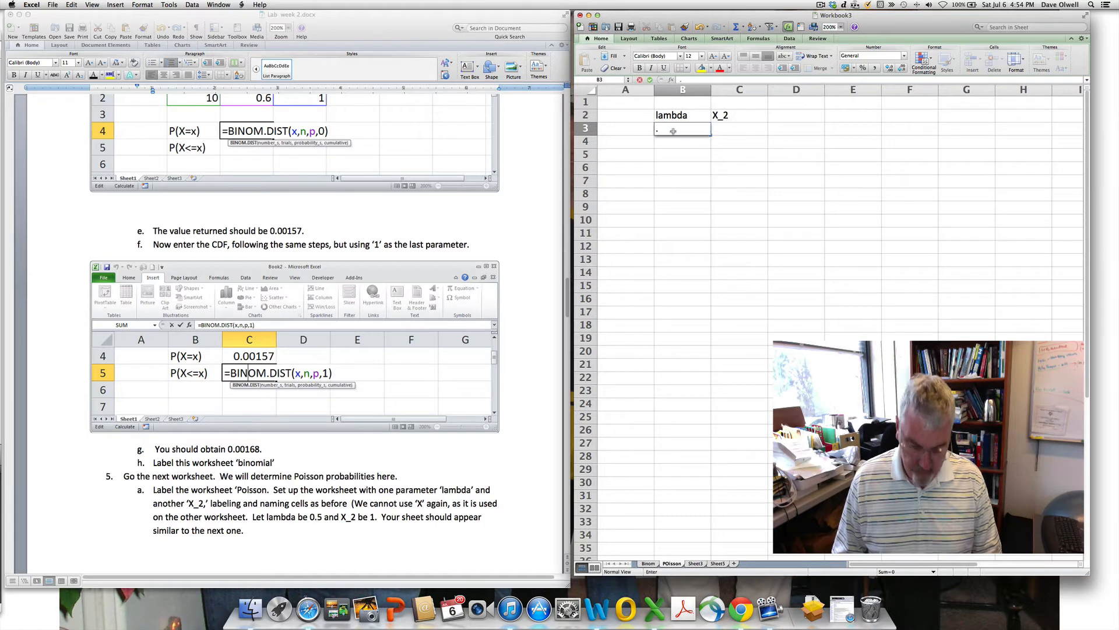
click(752, 130)
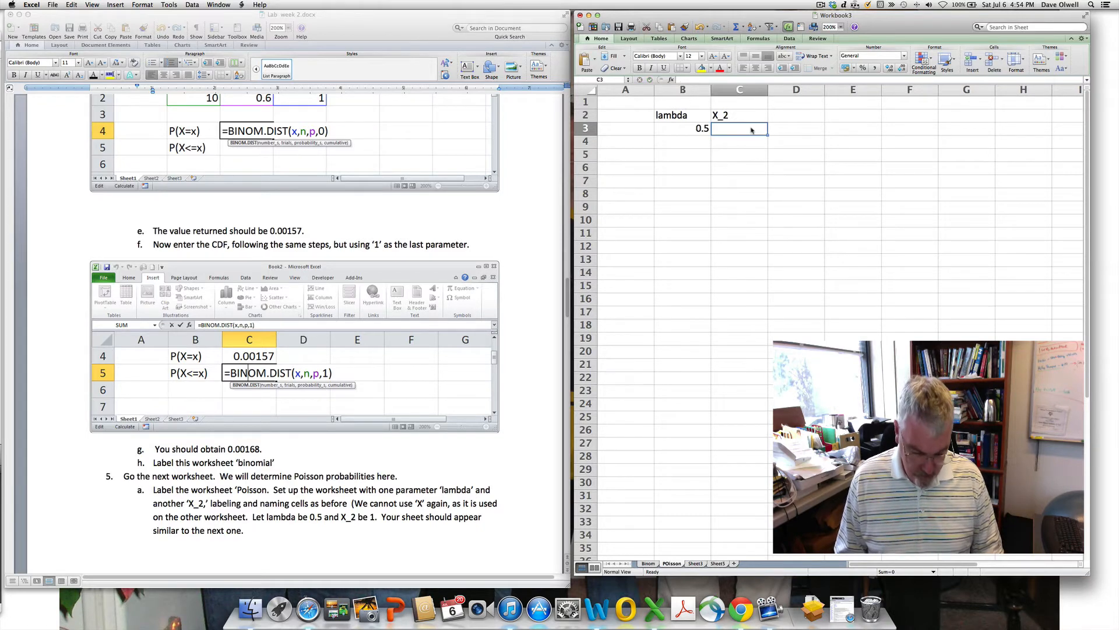
text(1)
key(Return)
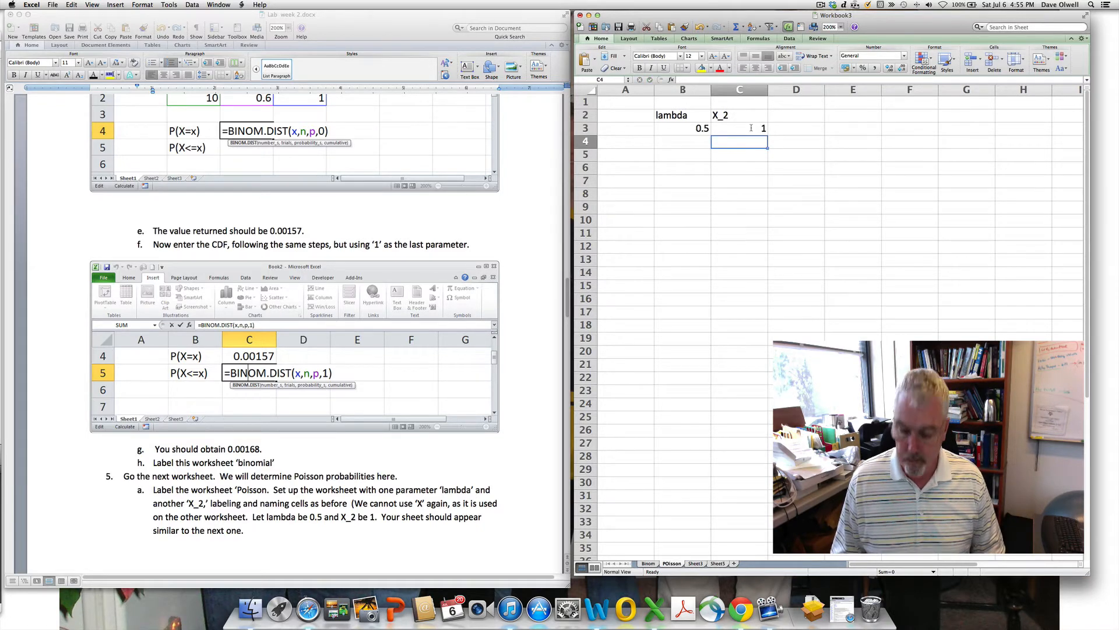
- Add row labels P(X=x) in B5 and P(X<=x) in B6
click(669, 156)
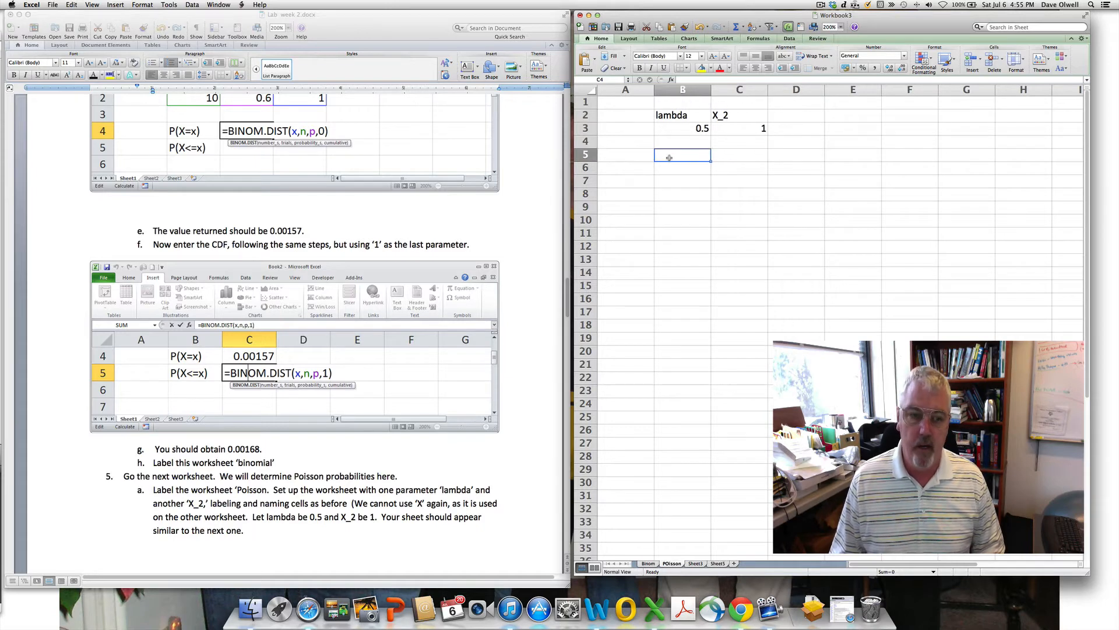
text(P()
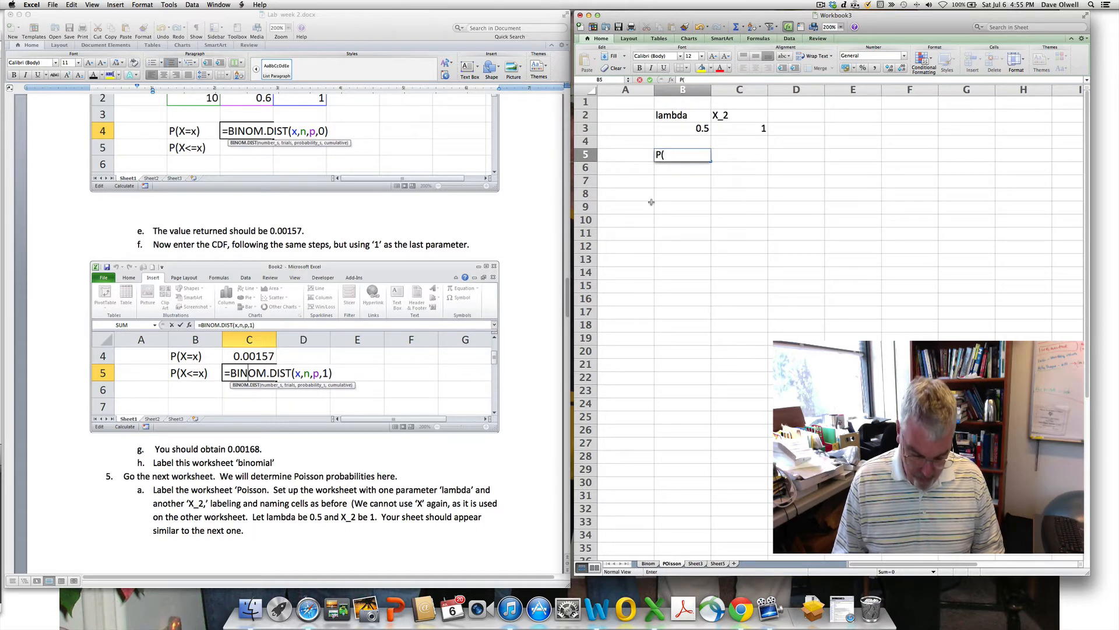
text(X=x))
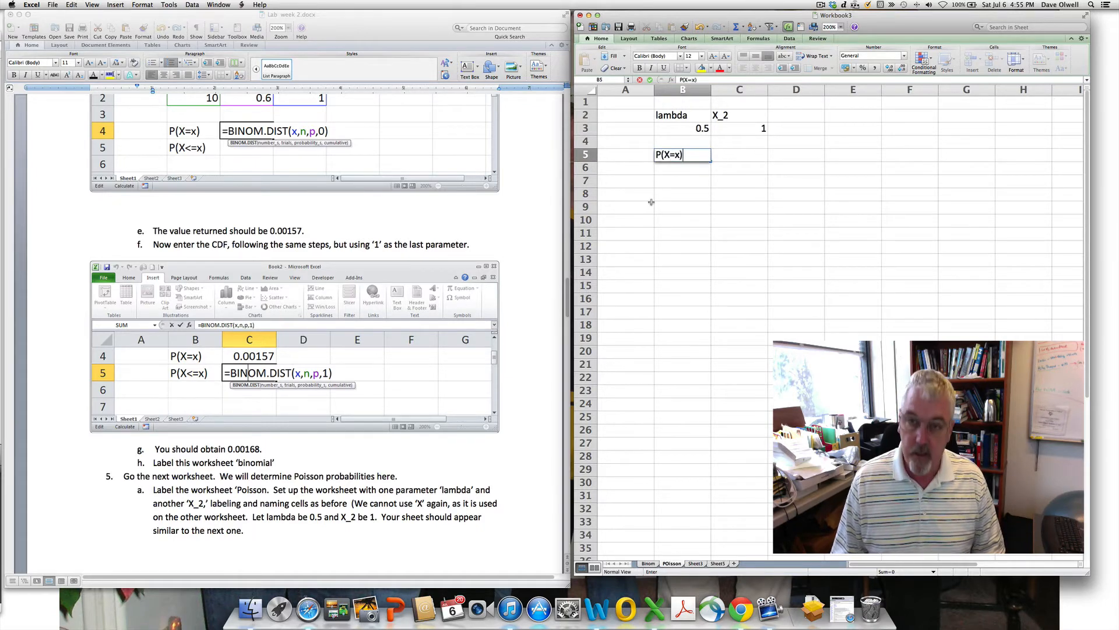
key(Return)
text(P)
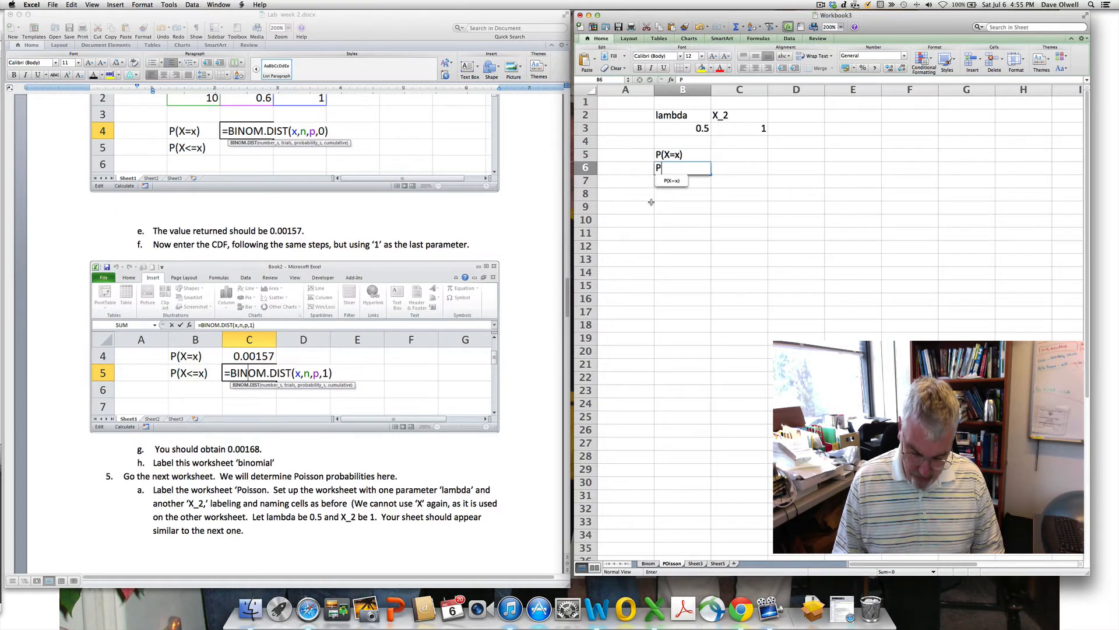
text((X<=x))
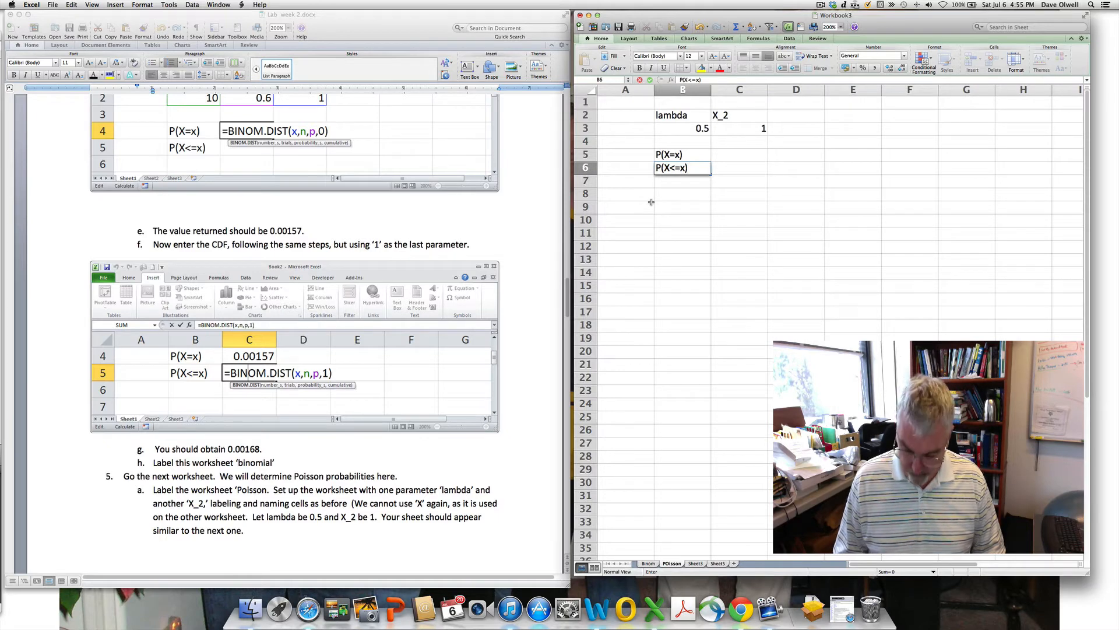
key(Return)
scroll(319, 442, down, 3)
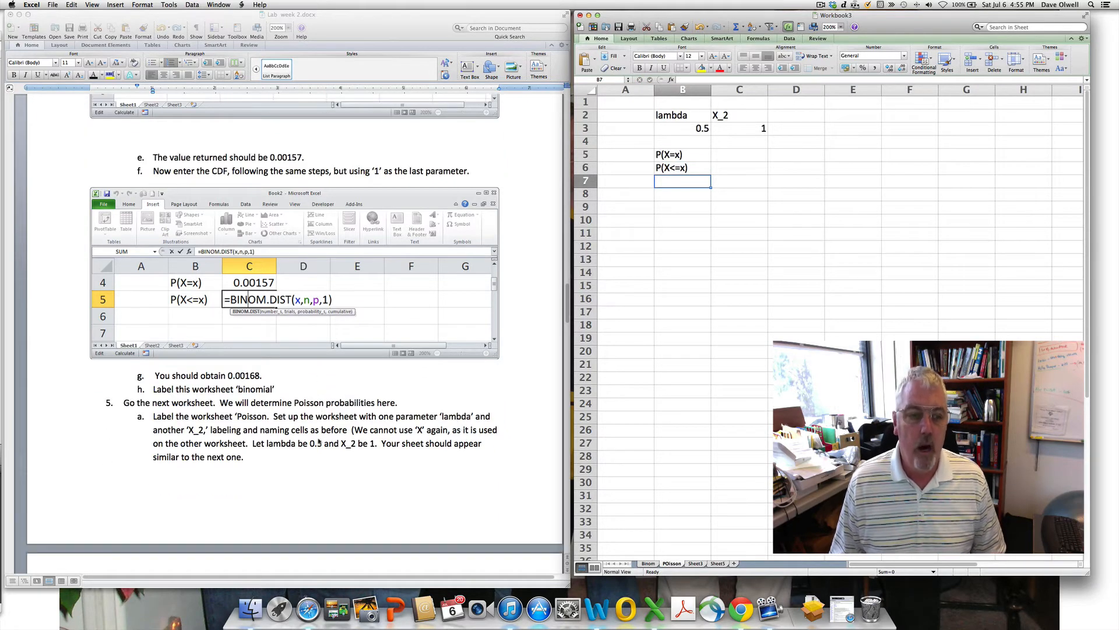
- Name cell B3 (value 0.5) lambda using the Name Box
scroll(319, 442, down, 15)
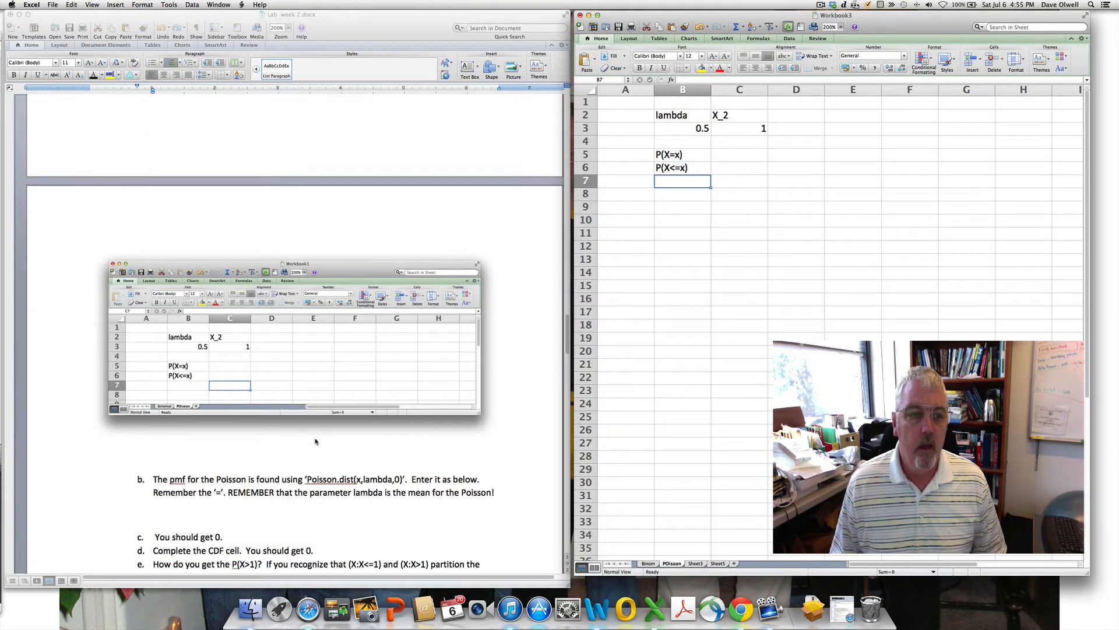
scroll(315, 441, down, 1)
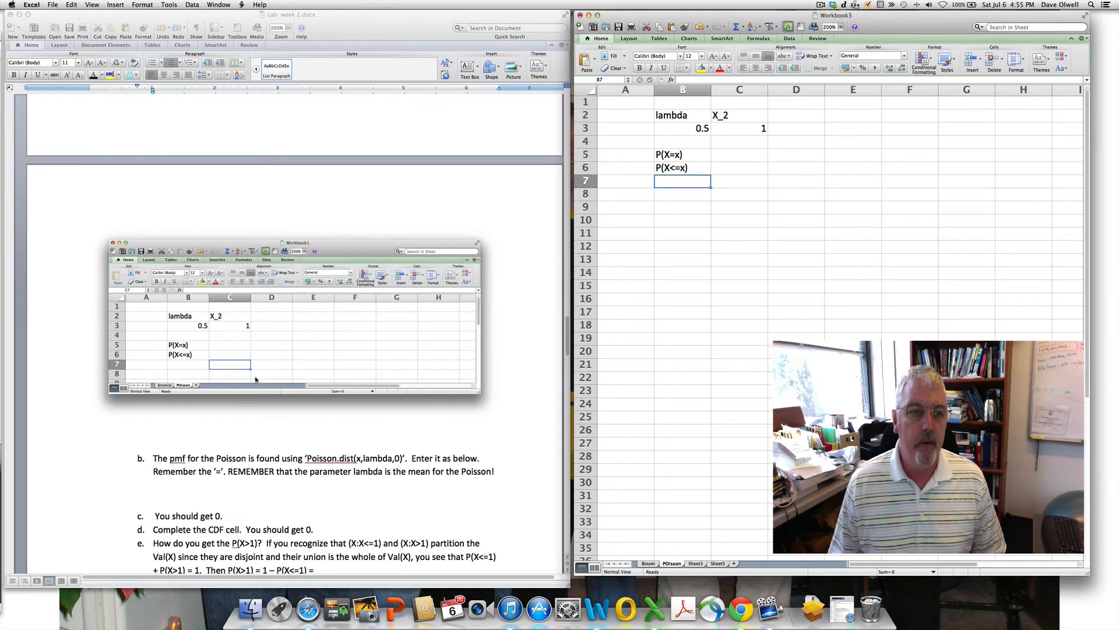
click(689, 128)
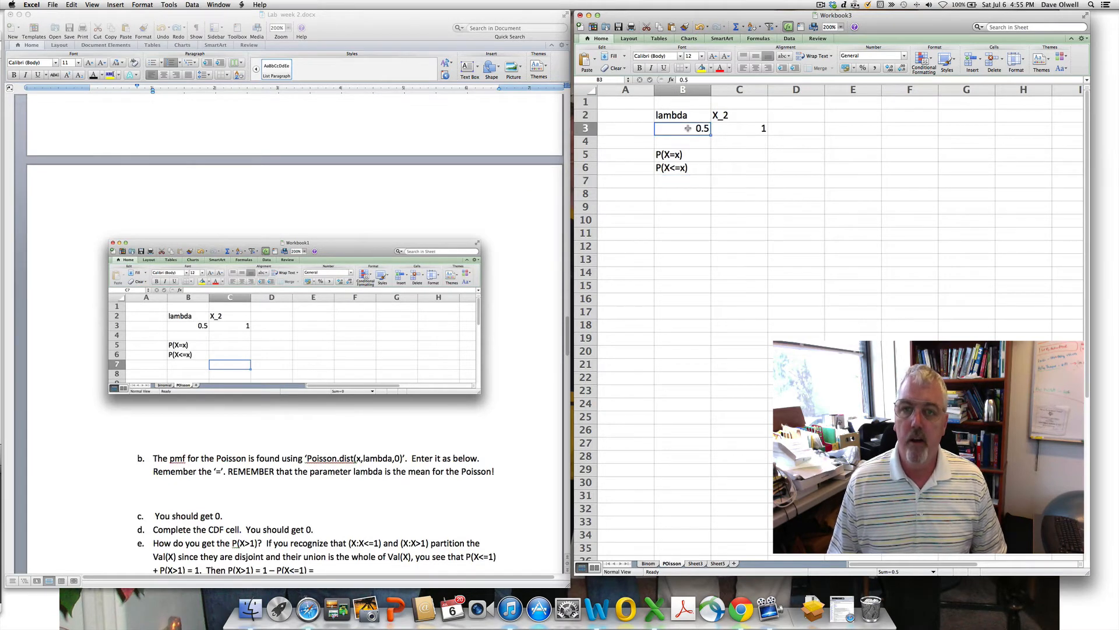
click(601, 80)
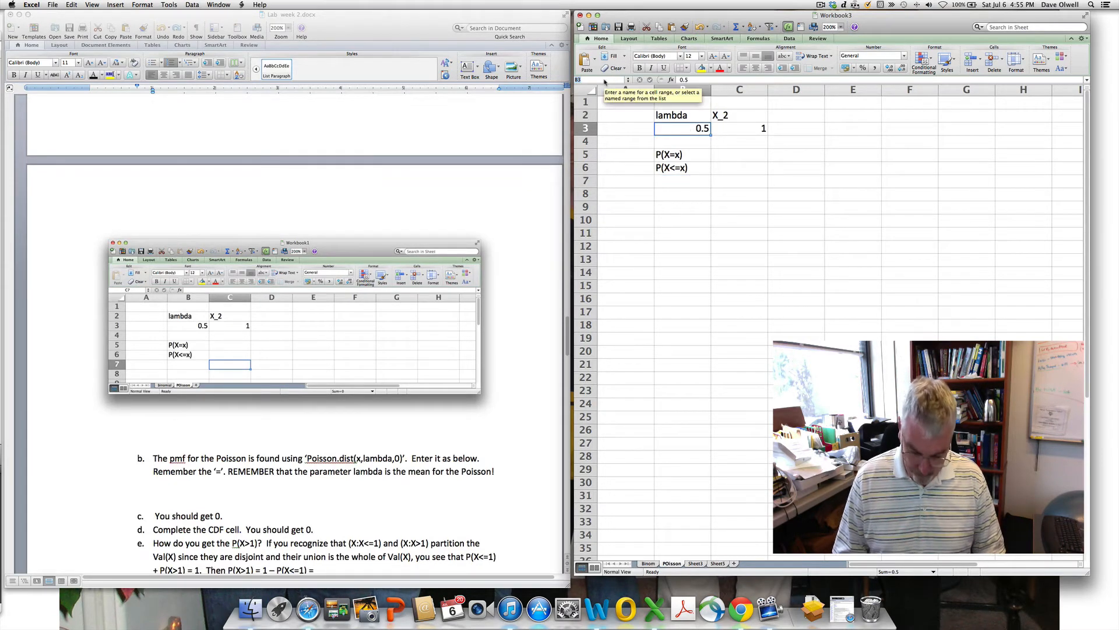
text(lambda)
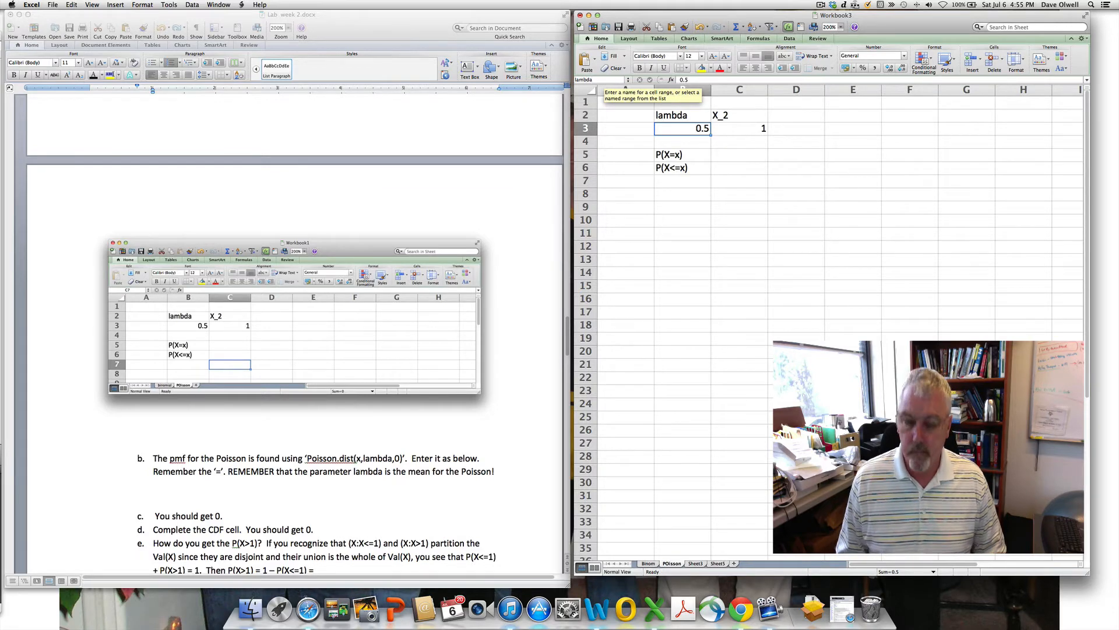
key(Return)
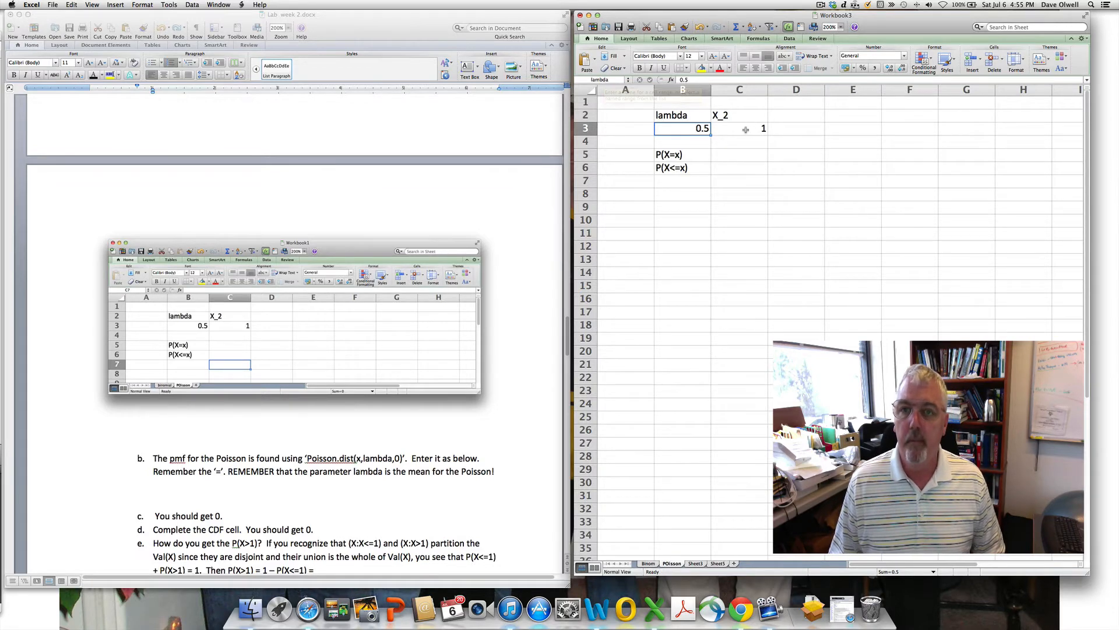
- Name cell C3 (value 1) X_2 using the Name Box
click(748, 129)
click(606, 81)
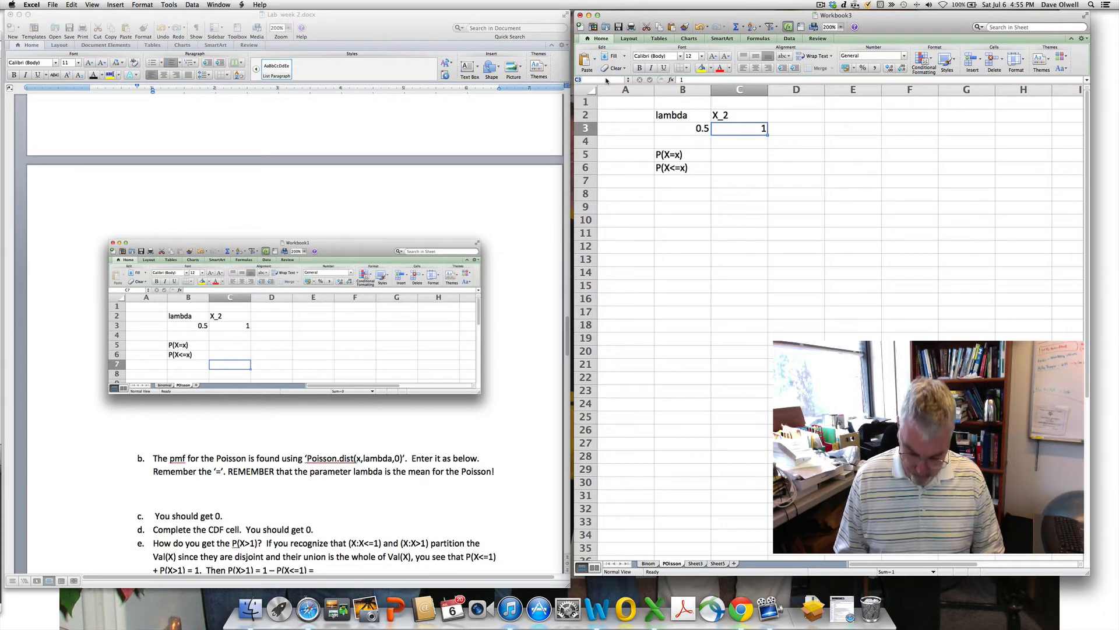
text(X_2)
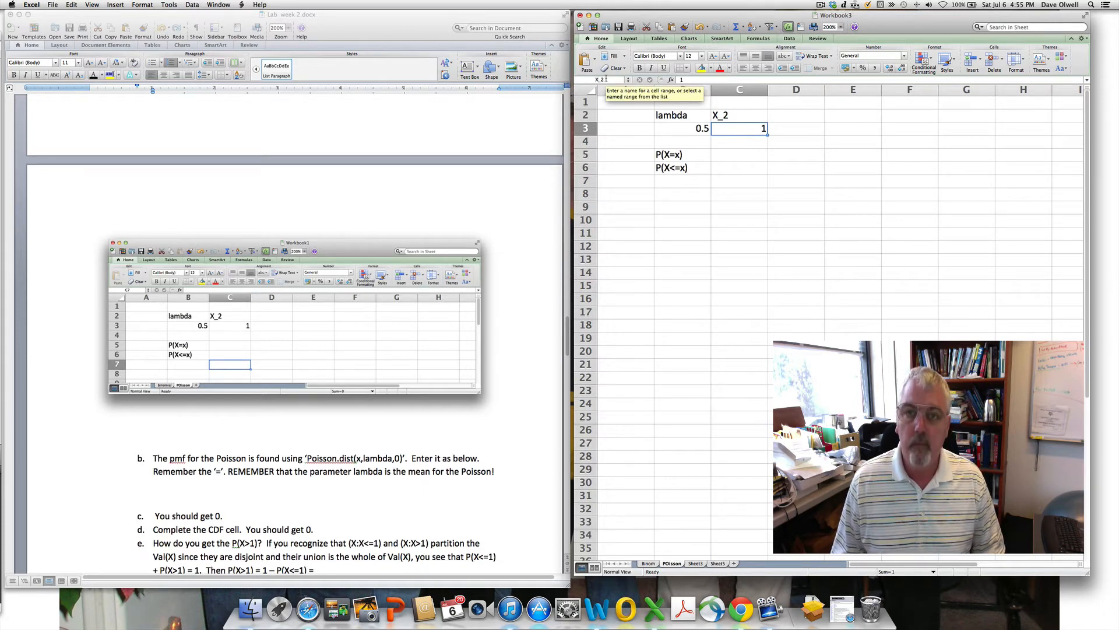
key(Return)
click(663, 236)
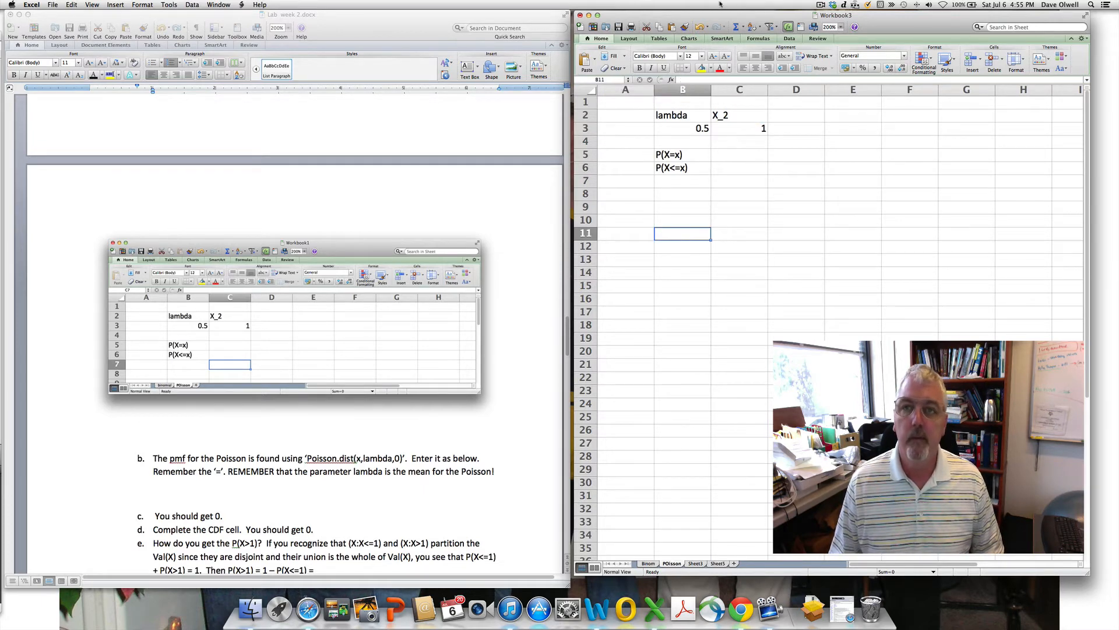
click(820, 5)
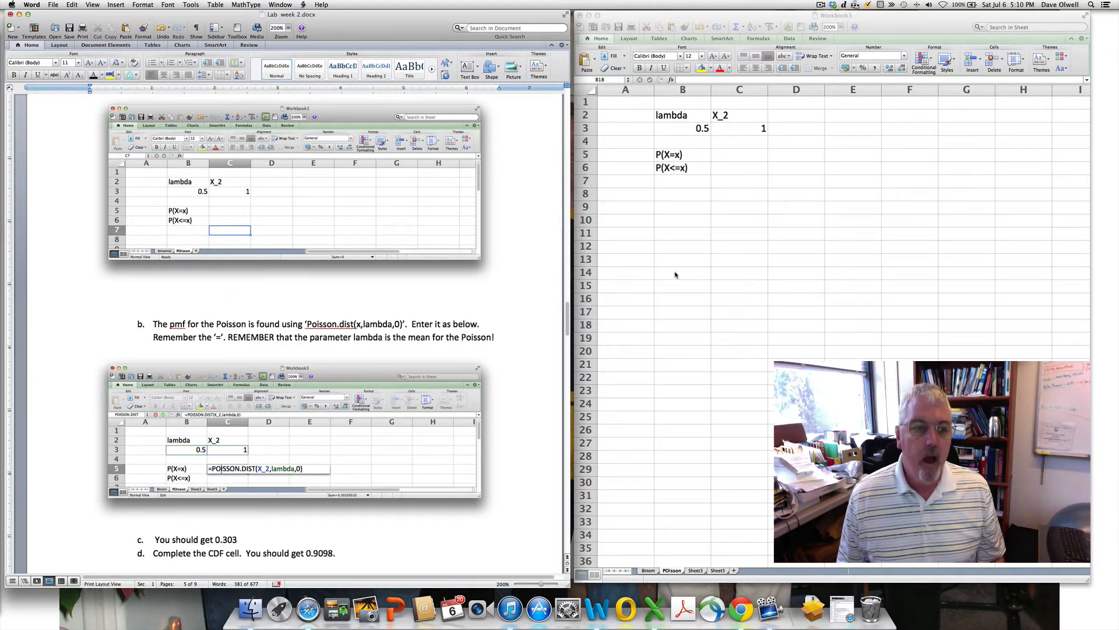
- Enter =POISSON.DIST(X_2,lambda,0) in C5, returning 0.30326533
click(736, 155)
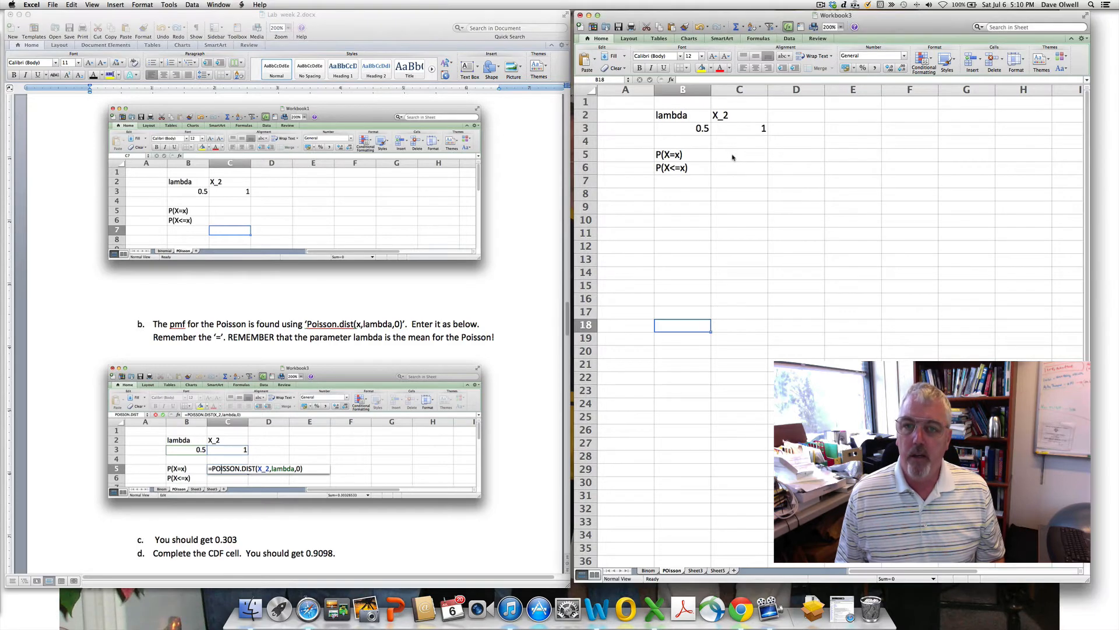
click(736, 155)
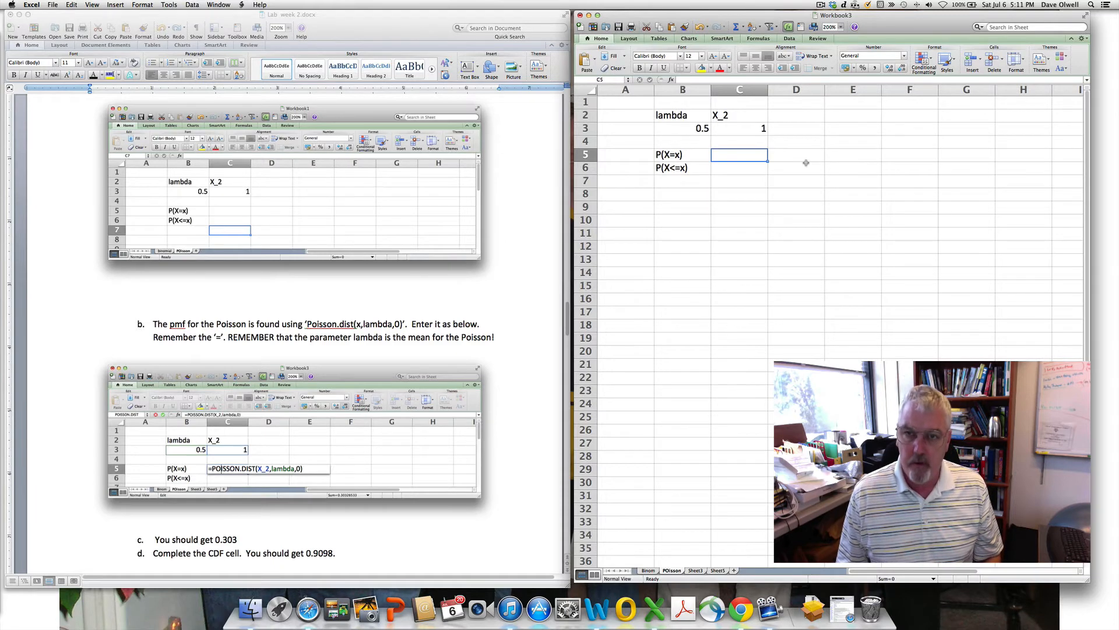
text(=)
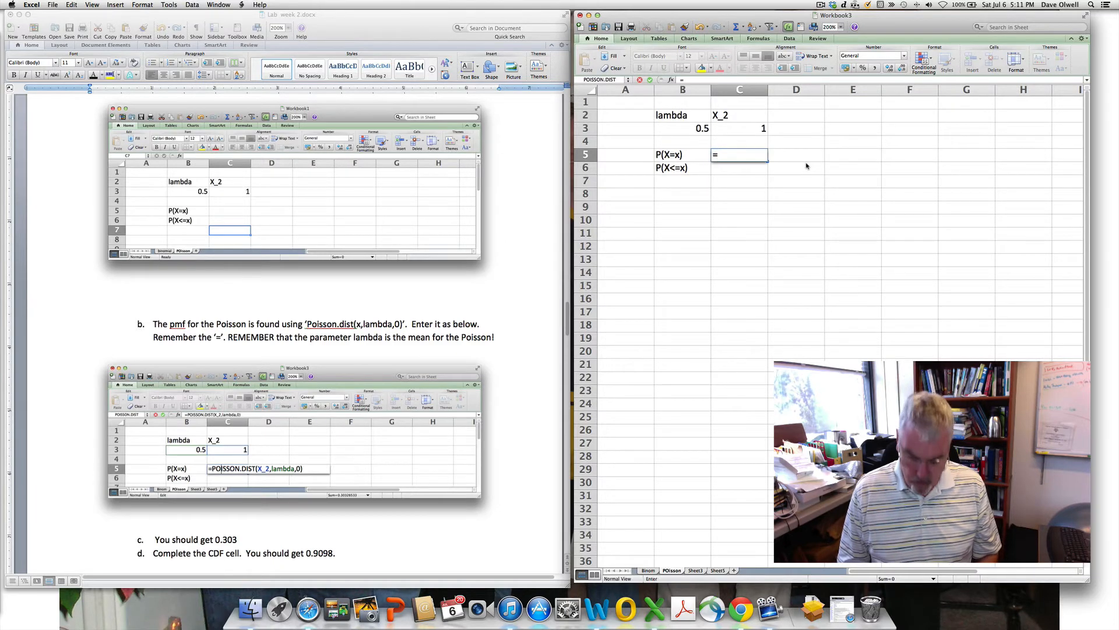
text(pois)
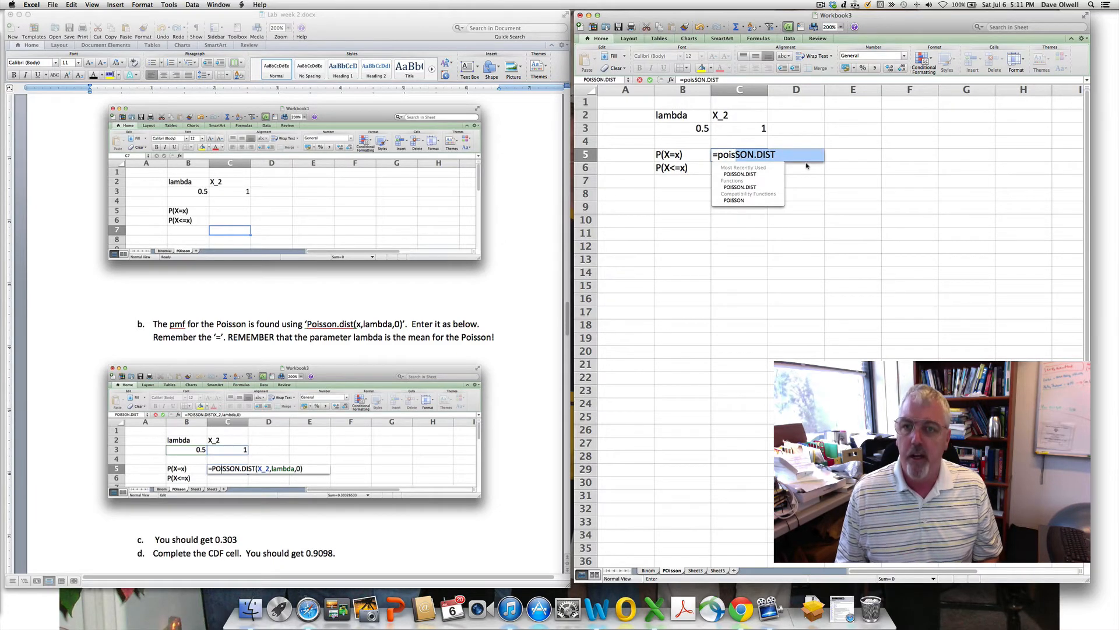
click(730, 174)
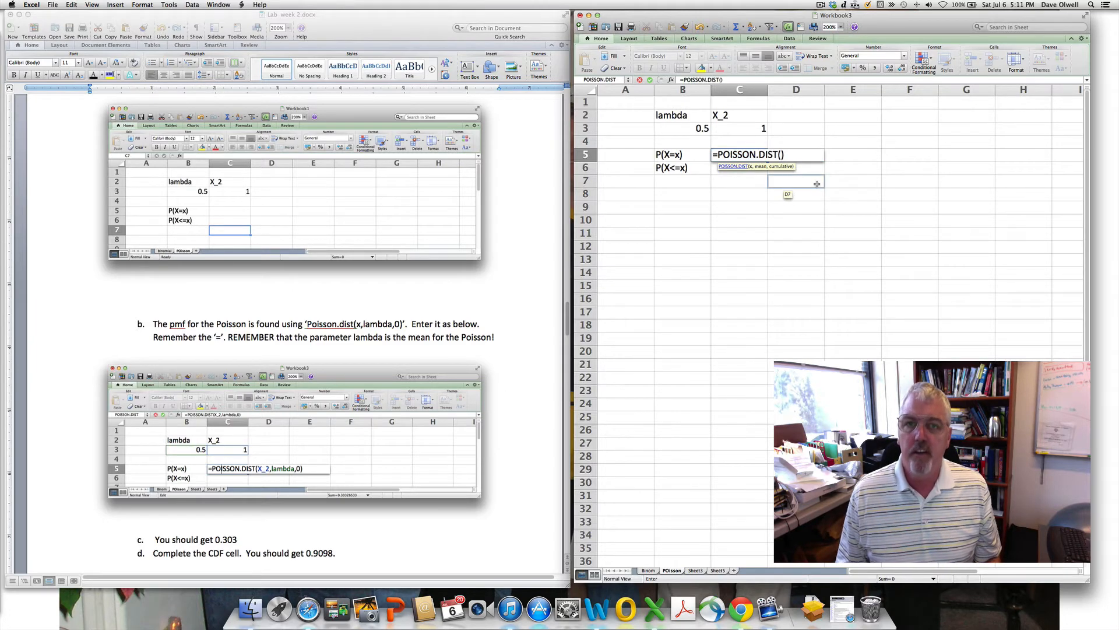
click(746, 129)
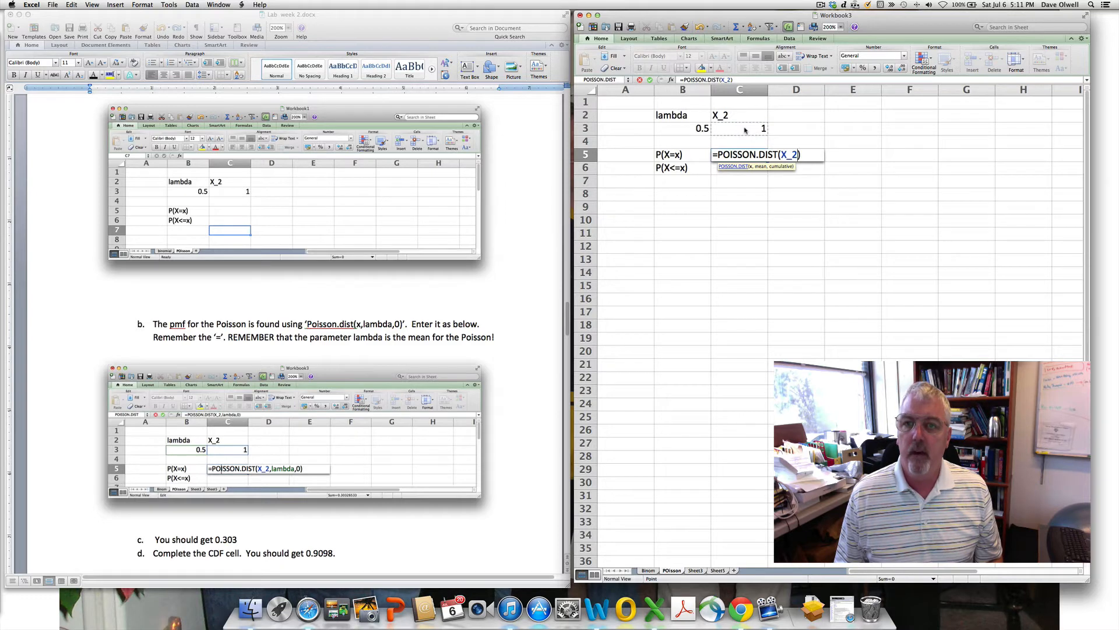
text(,)
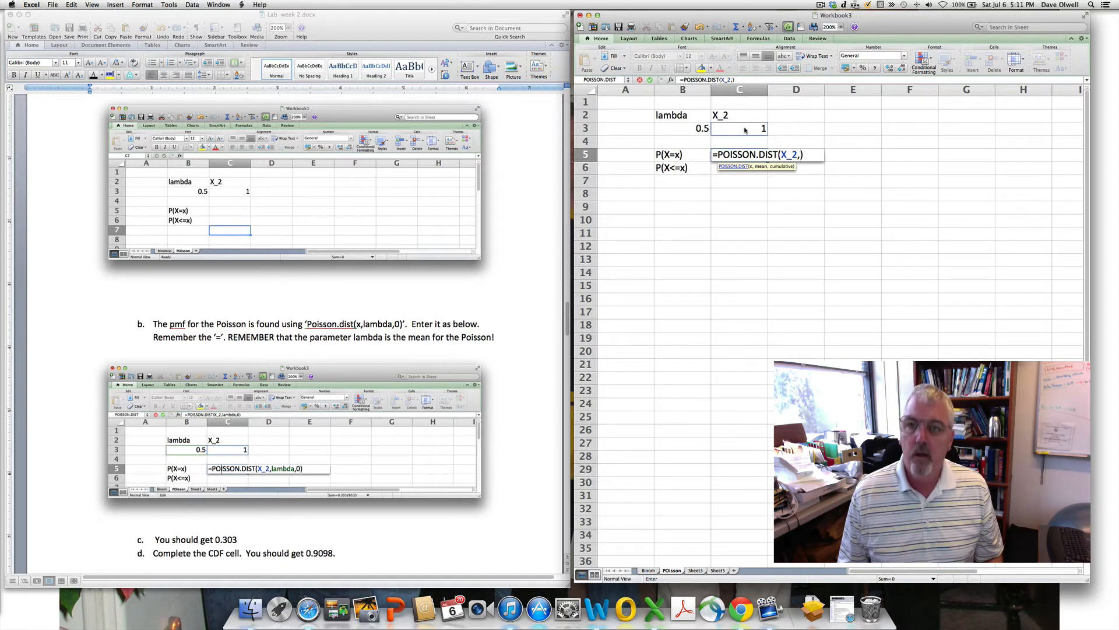
click(682, 128)
text(,)
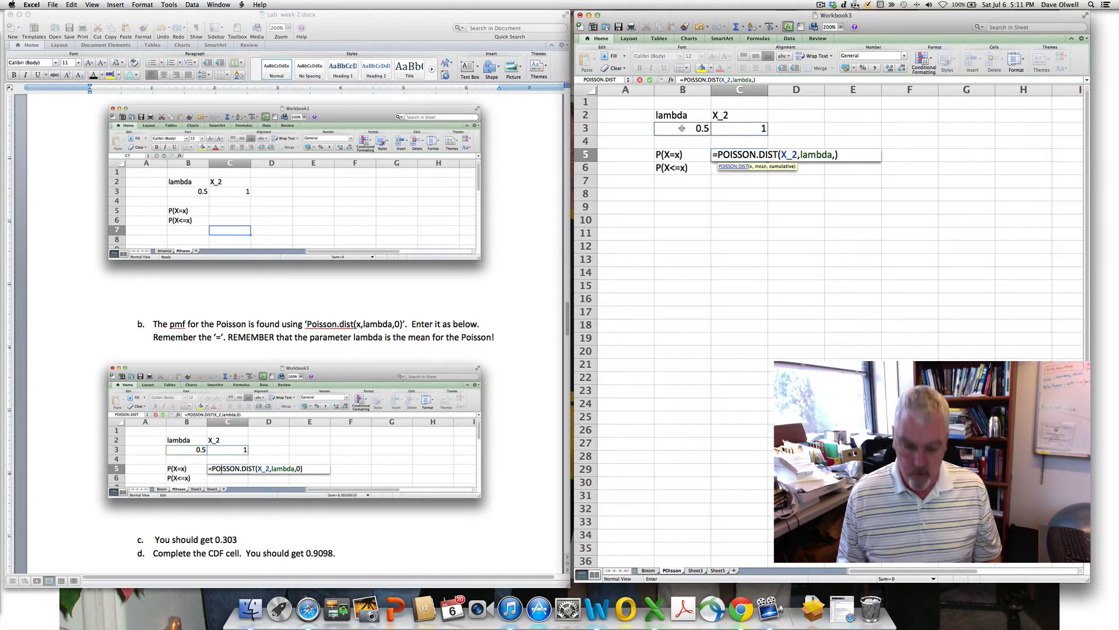
text(0)
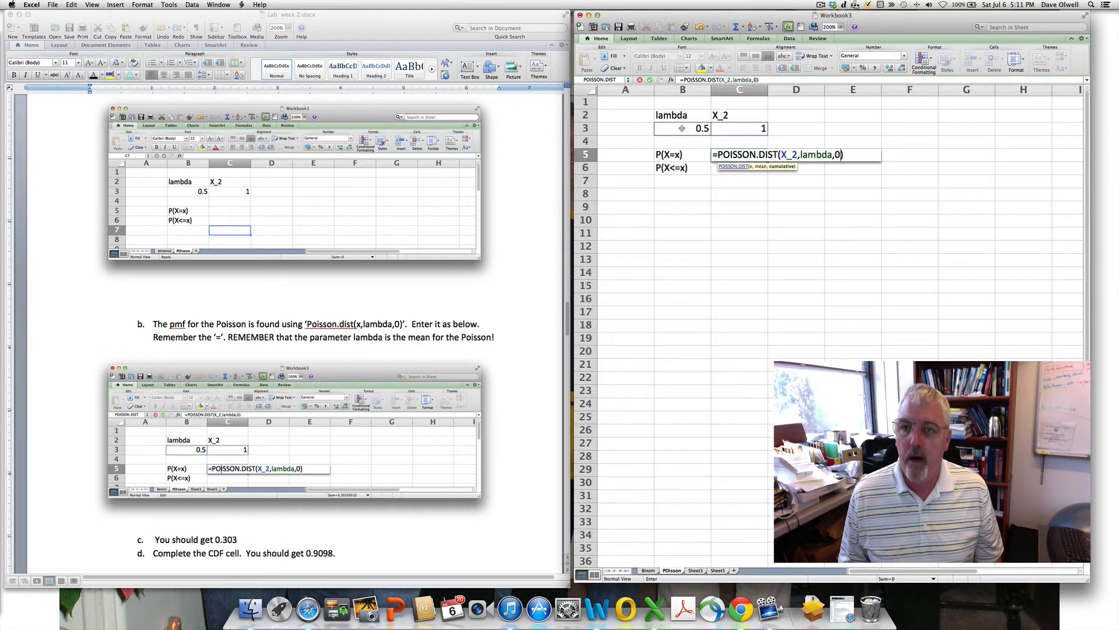
key(Return)
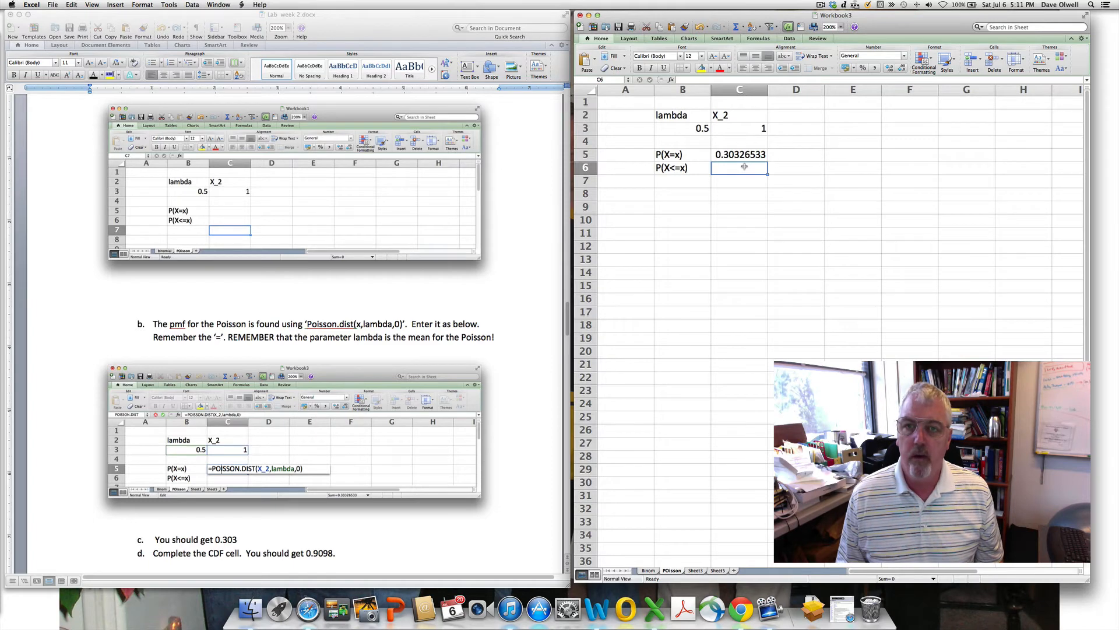
- Copy C5's formula into C6 and change its last argument to 1 for the cumulative probability
scroll(497, 382, down, 4)
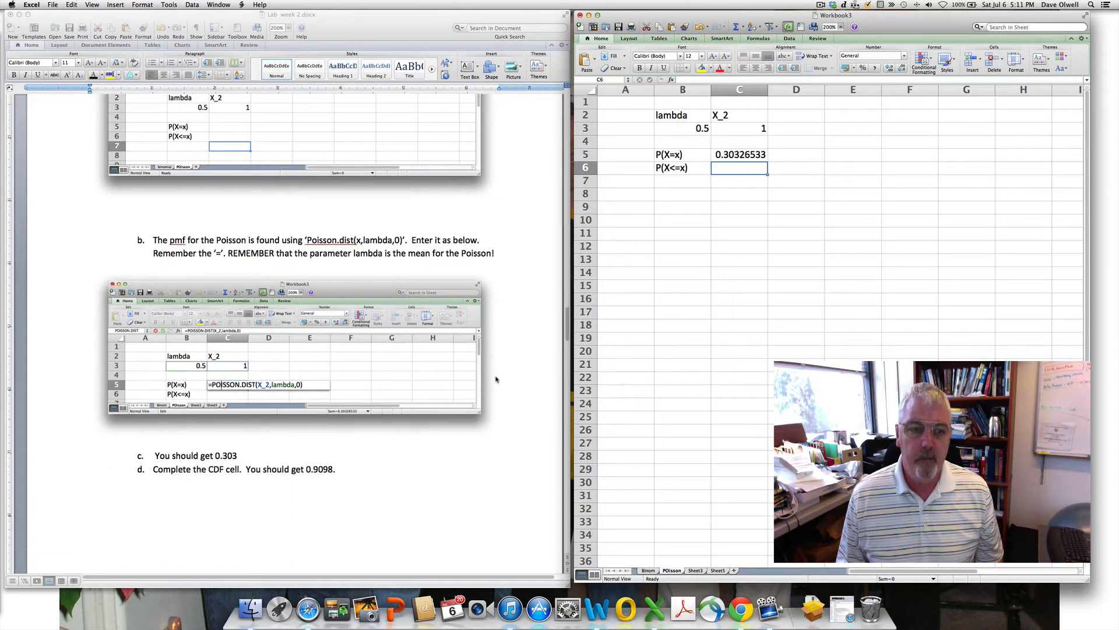
click(739, 156)
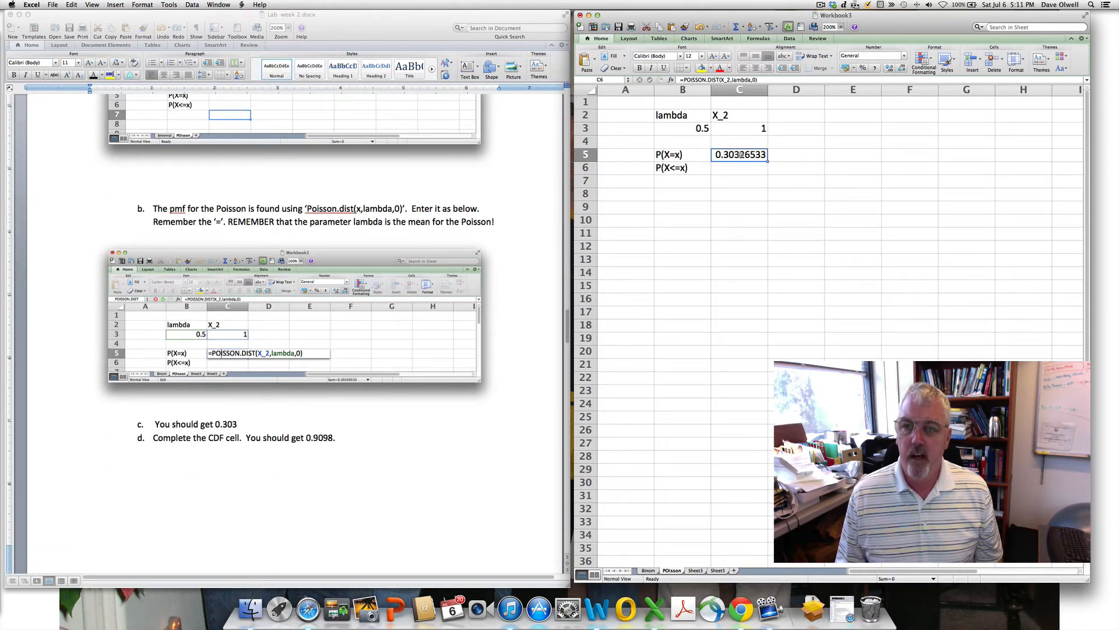
drag(767, 162, 766, 173)
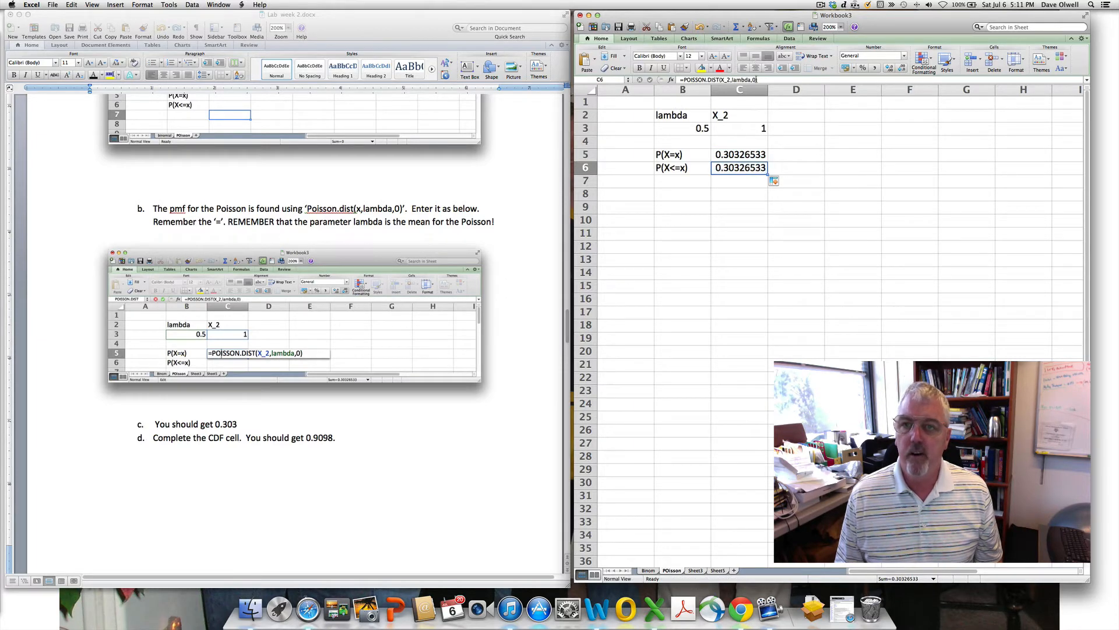
click(756, 79)
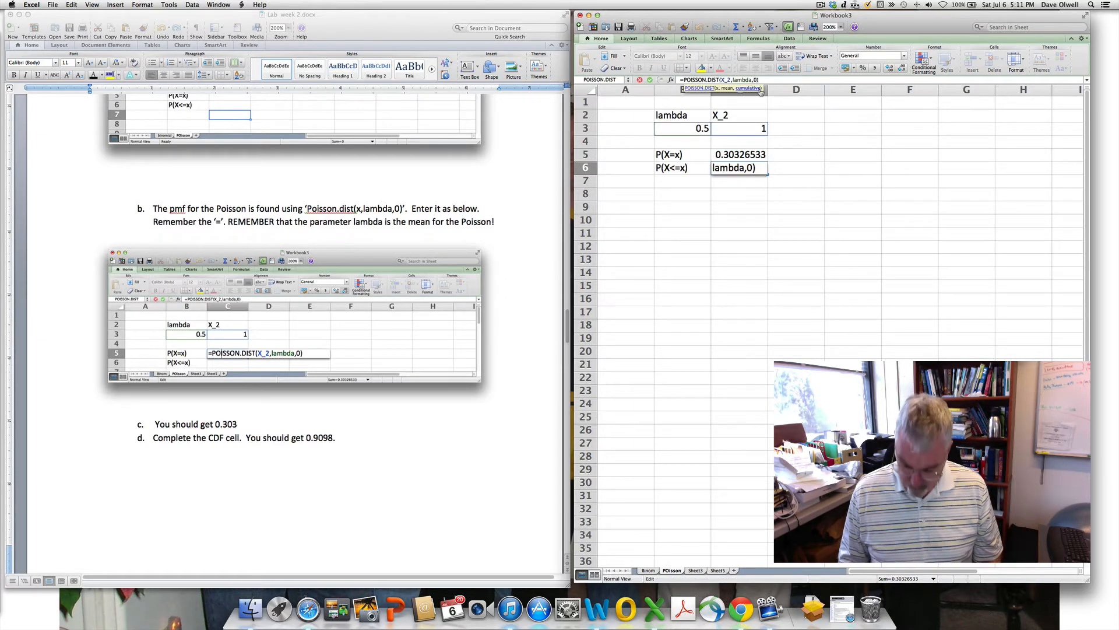
key(BackSpace)
text(1)
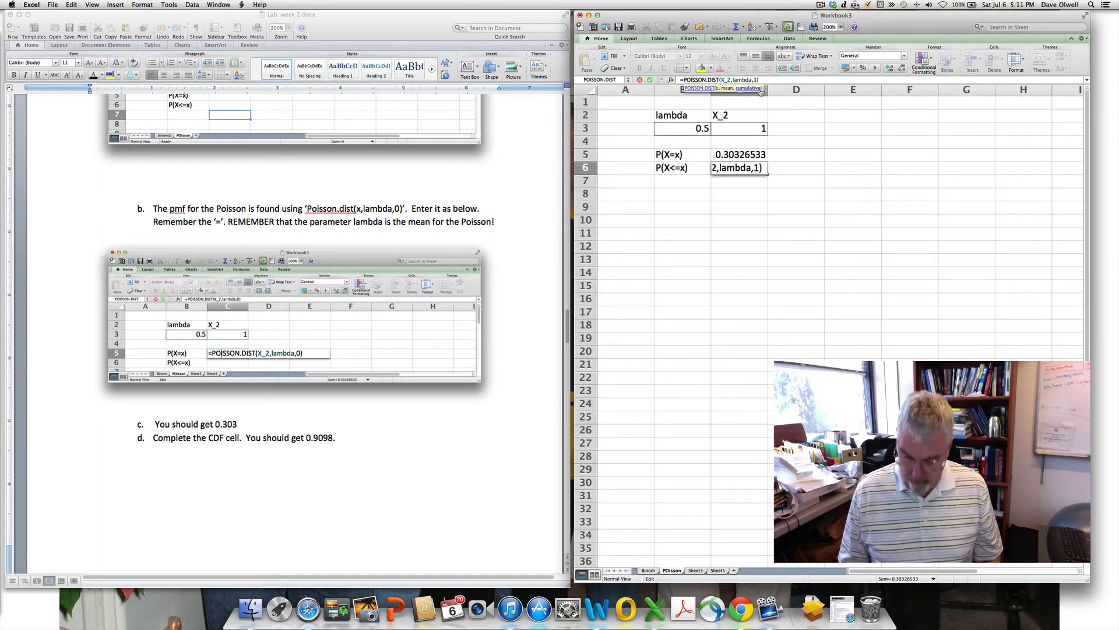
key(Return)
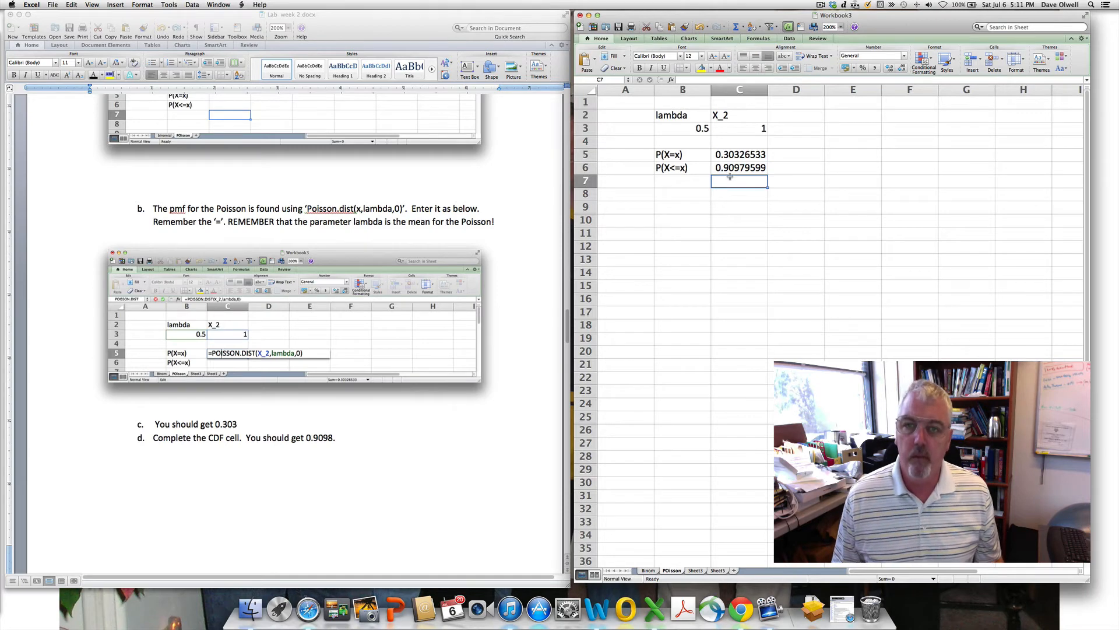
- Type the label P(X>x) into cell B7
scroll(443, 493, down, 3)
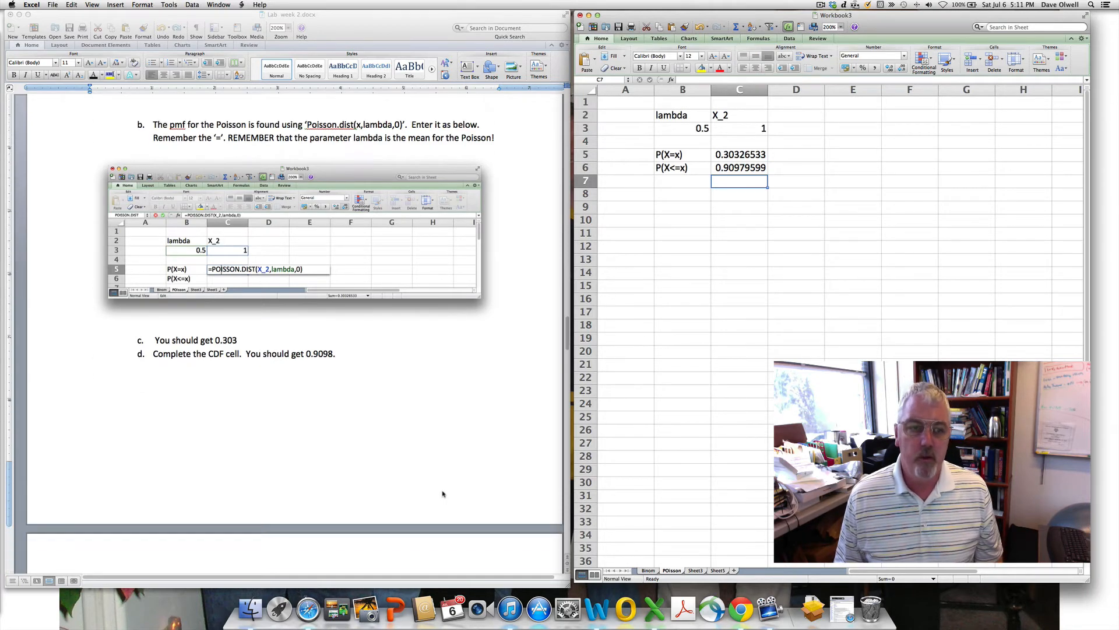
scroll(443, 494, down, 12)
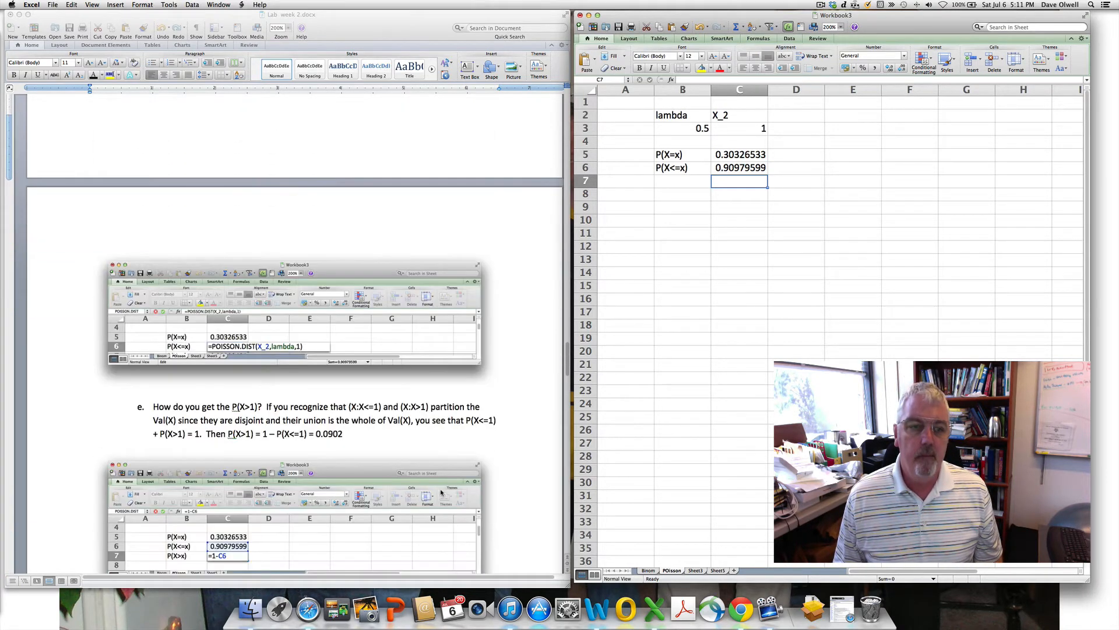
scroll(443, 494, down, 1)
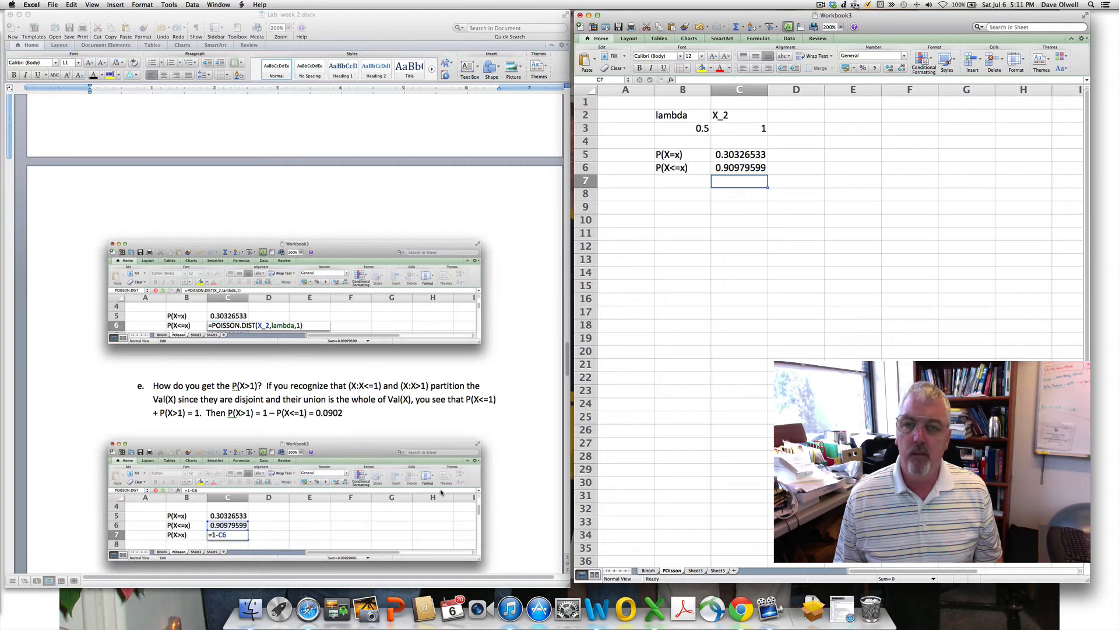
click(679, 182)
text(P()
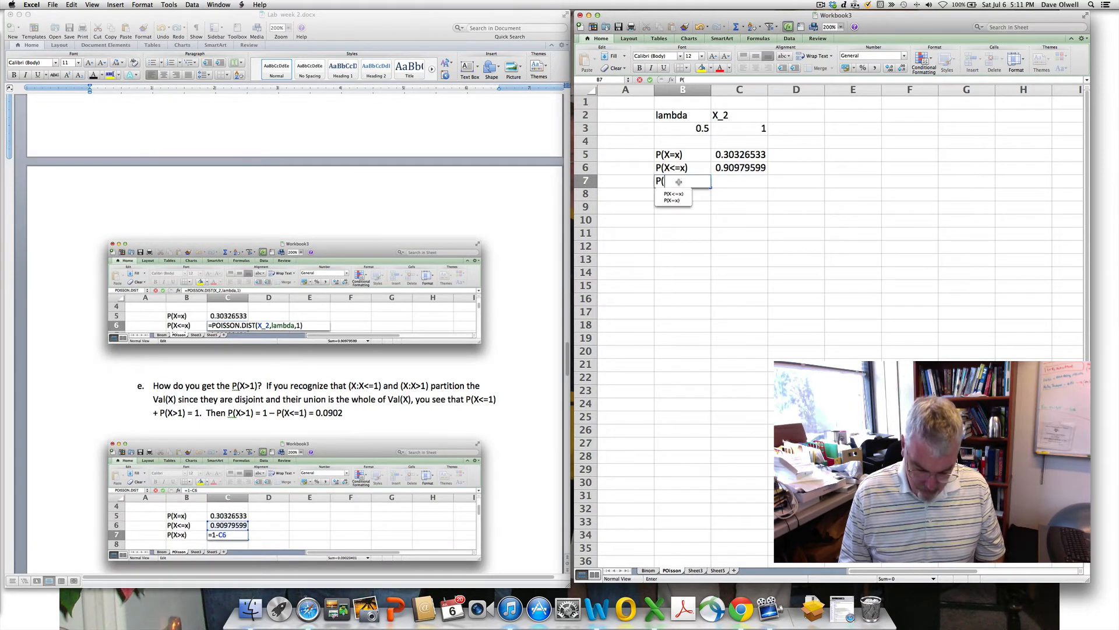
text(X>x)
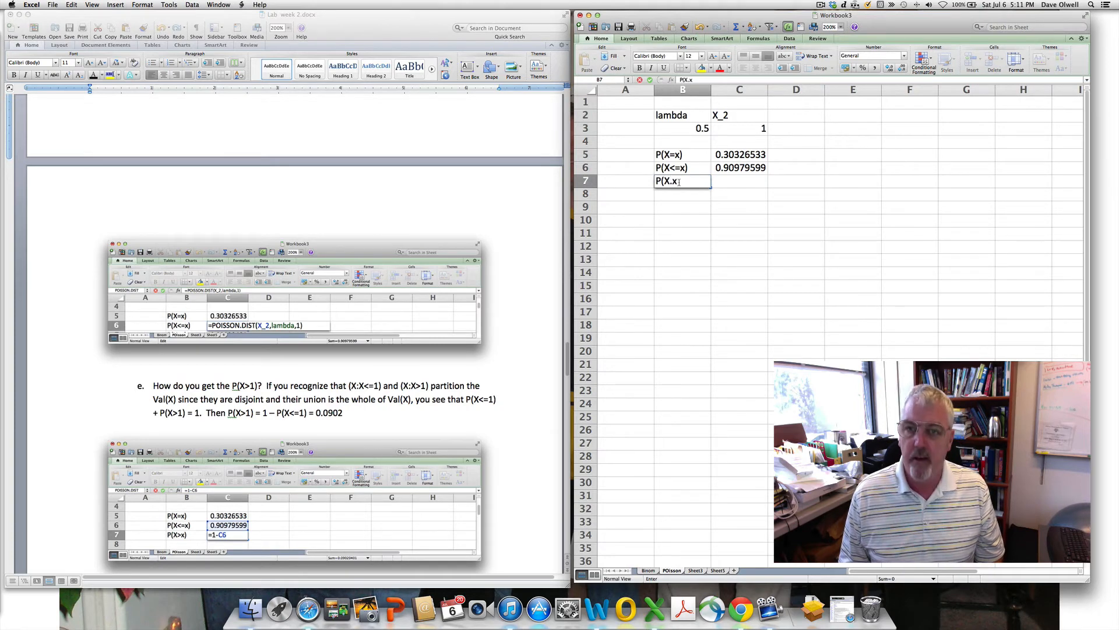
key(BackSpace)
key(BackSpace)
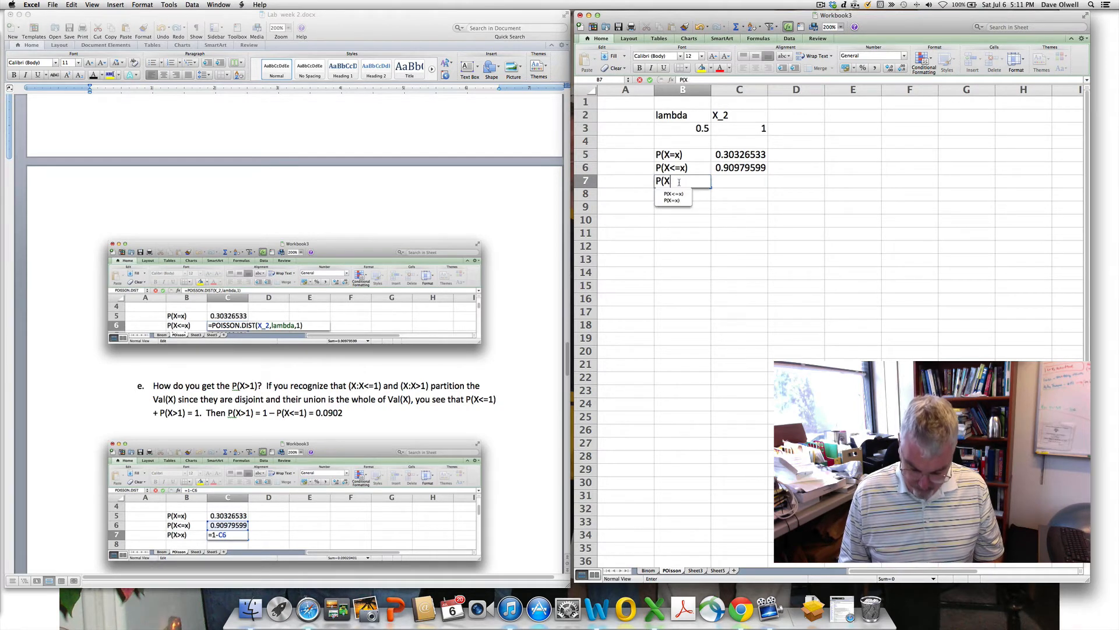
text(>x)
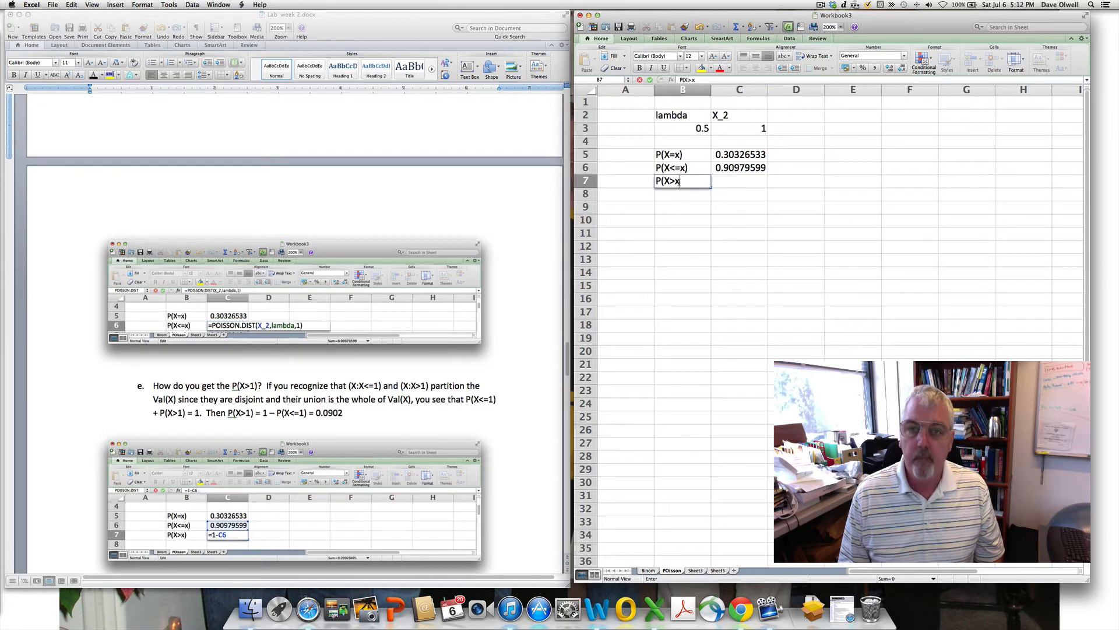
text())
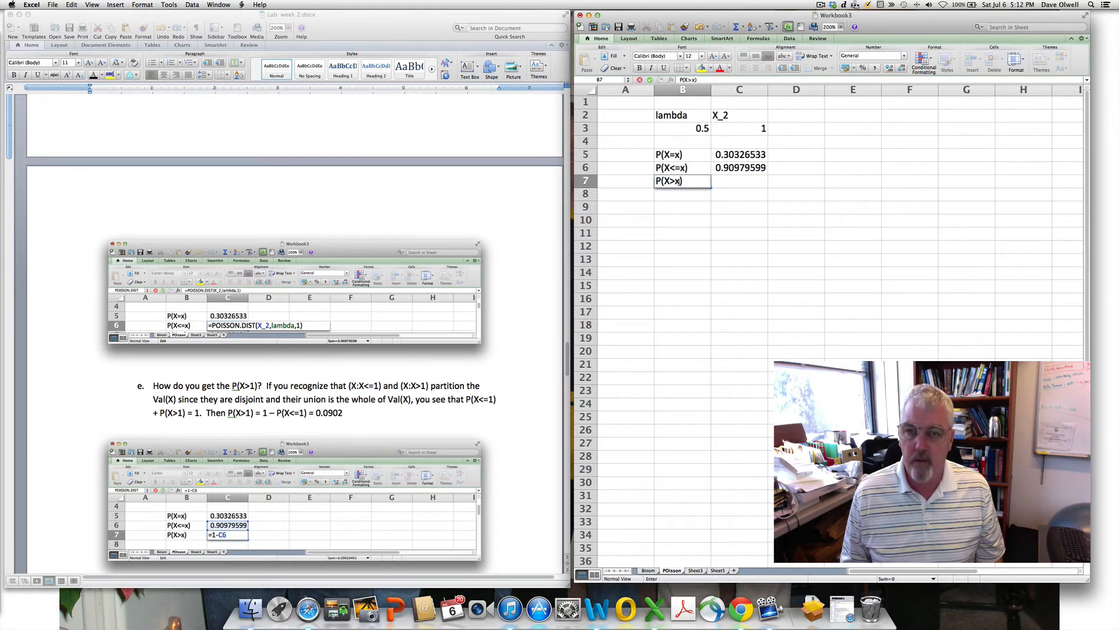
key(Return)
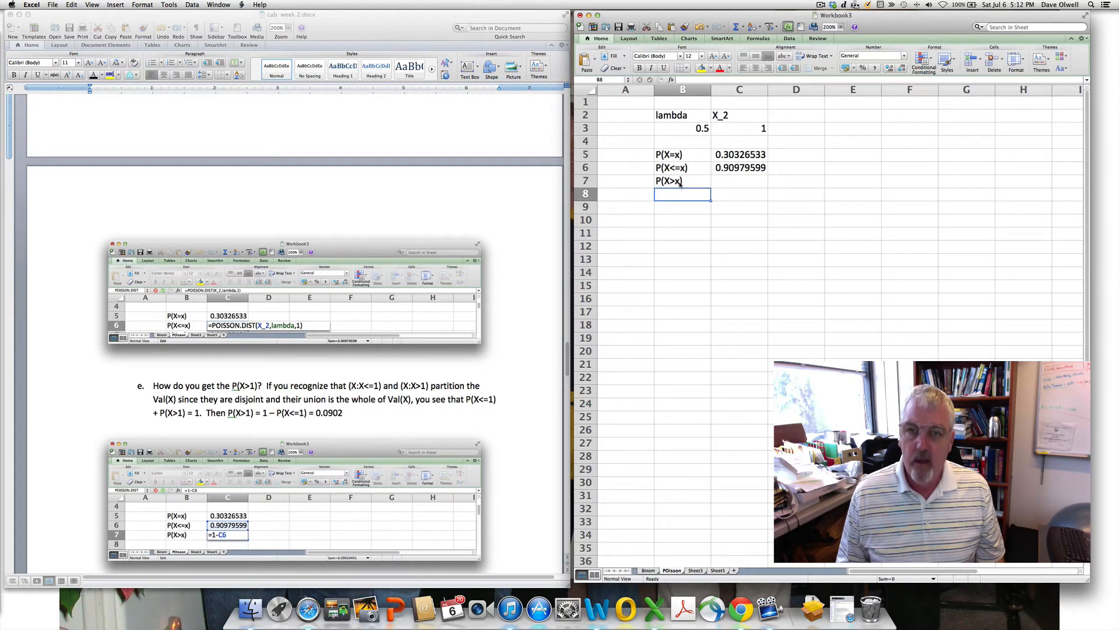
- Enter =1-C6 in C7, correcting the mistyped plus sign, giving 0.09020401
click(751, 182)
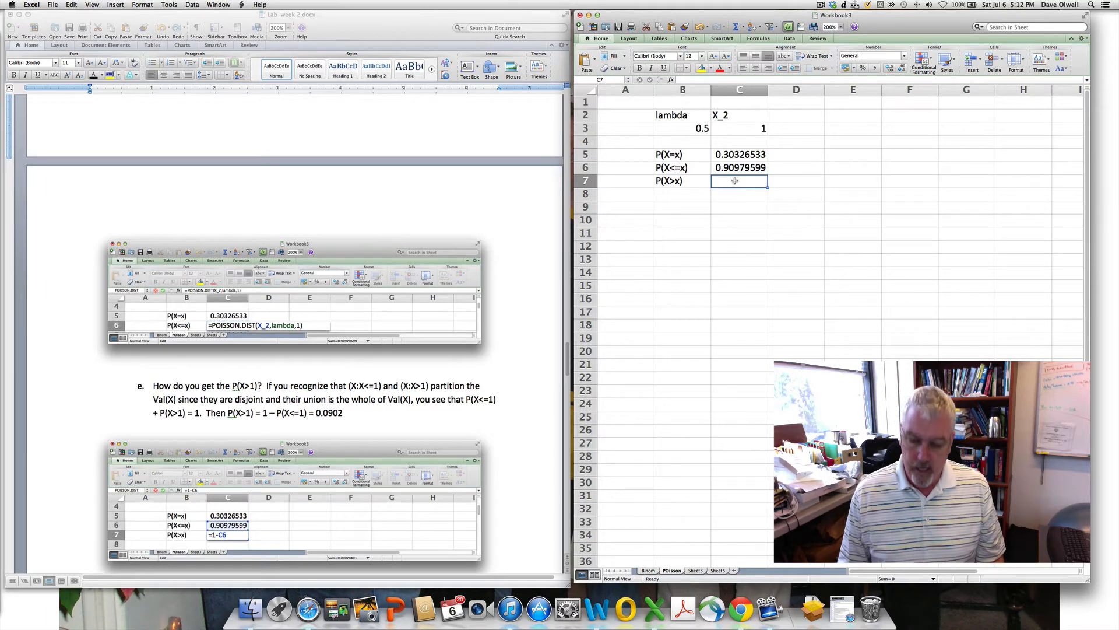
text(=1)
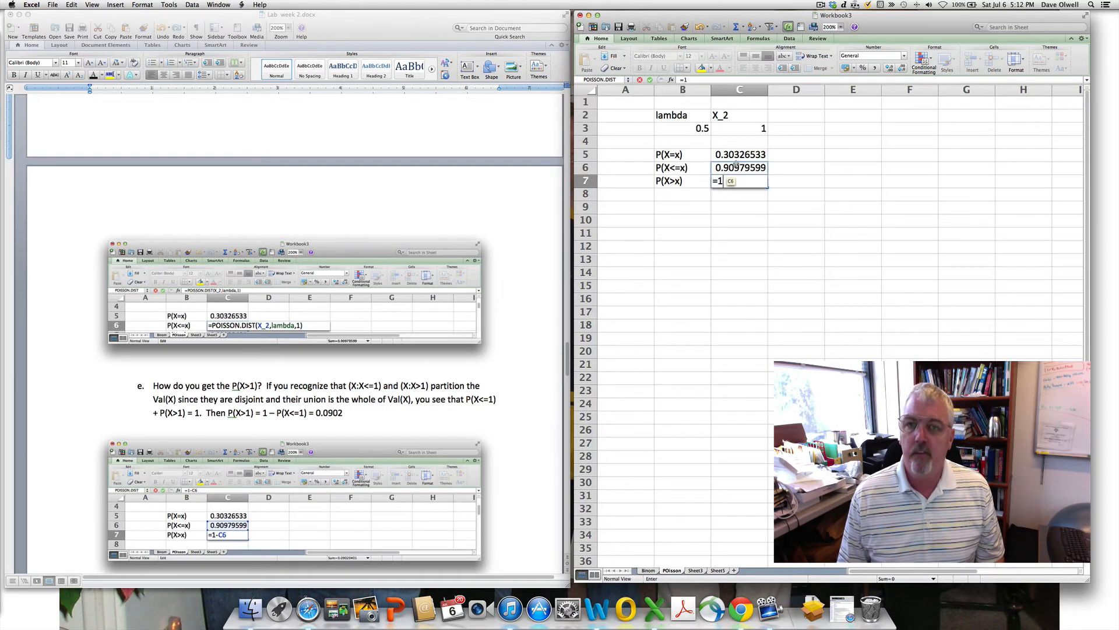
text(+)
click(738, 167)
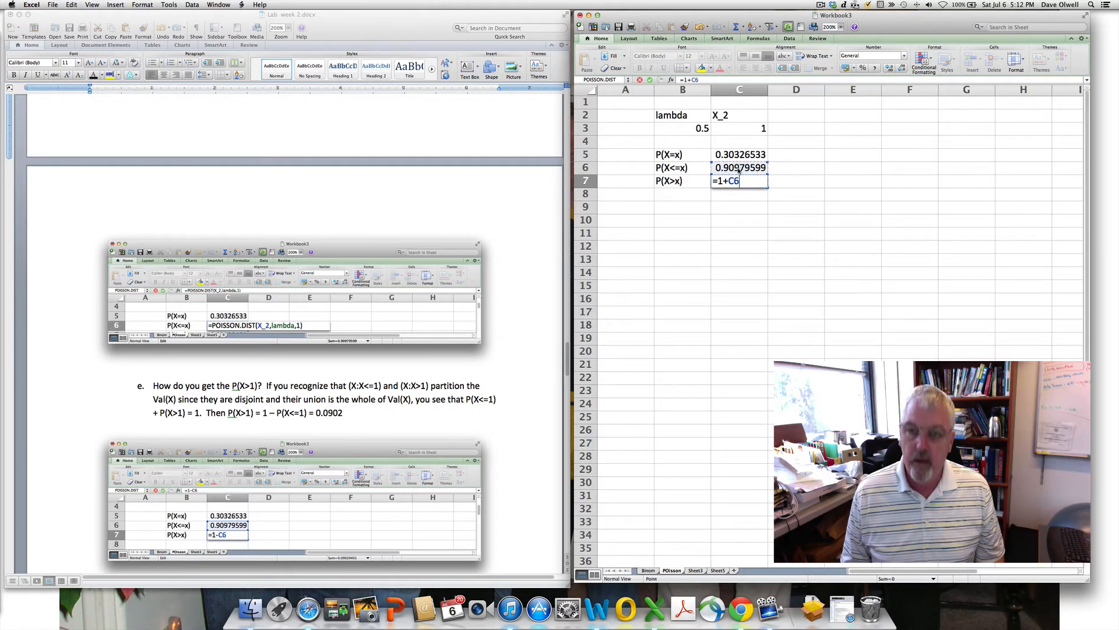
key(Return)
click(724, 182)
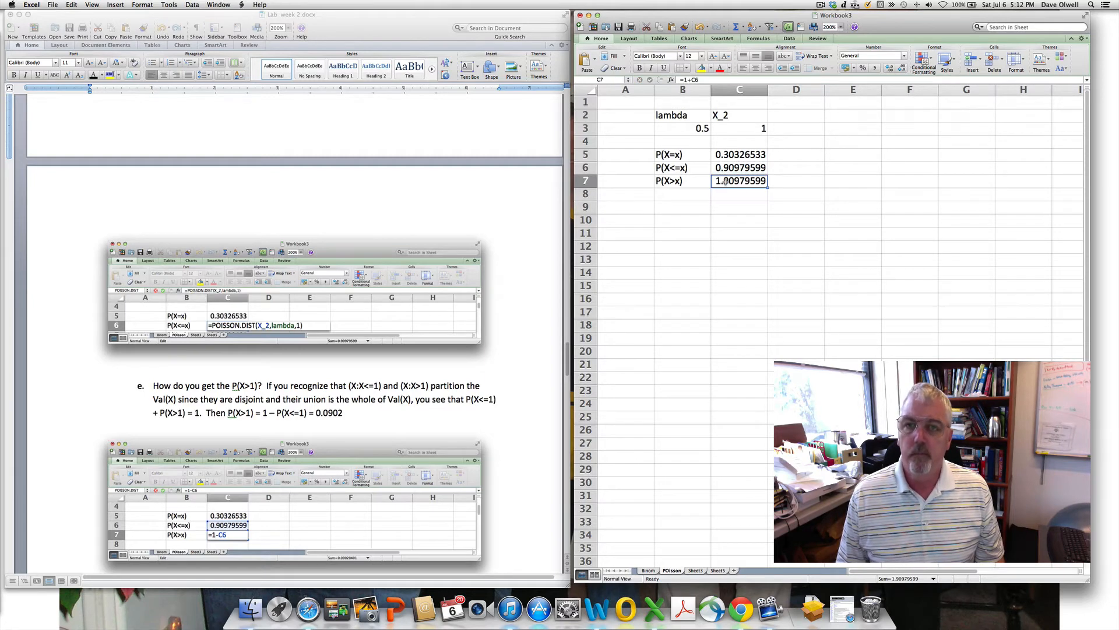
click(689, 79)
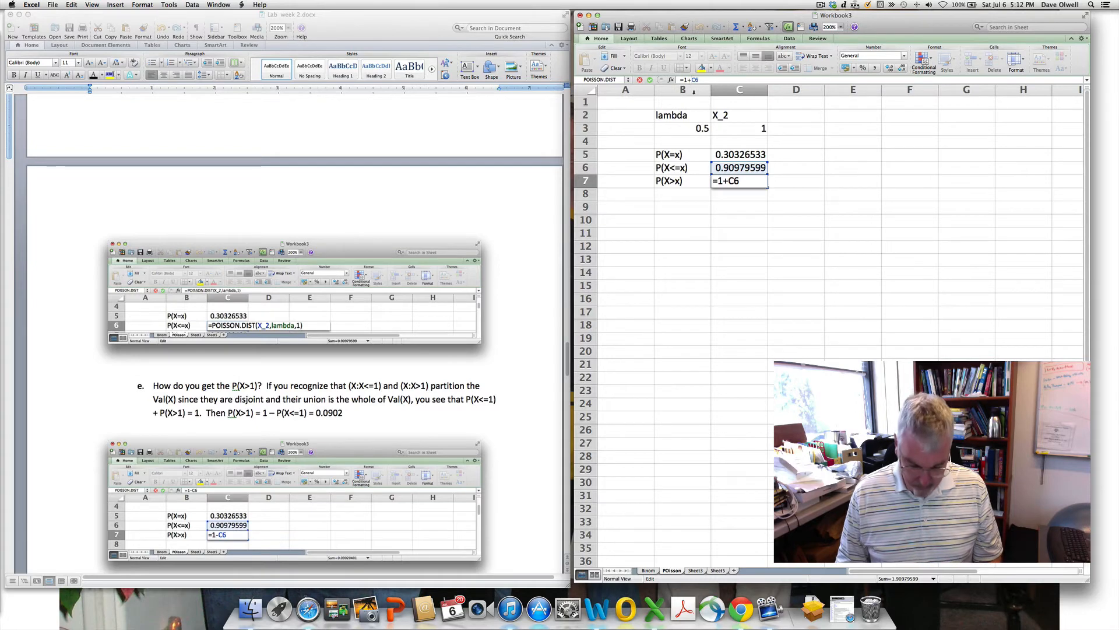
key(BackSpace)
text(1)
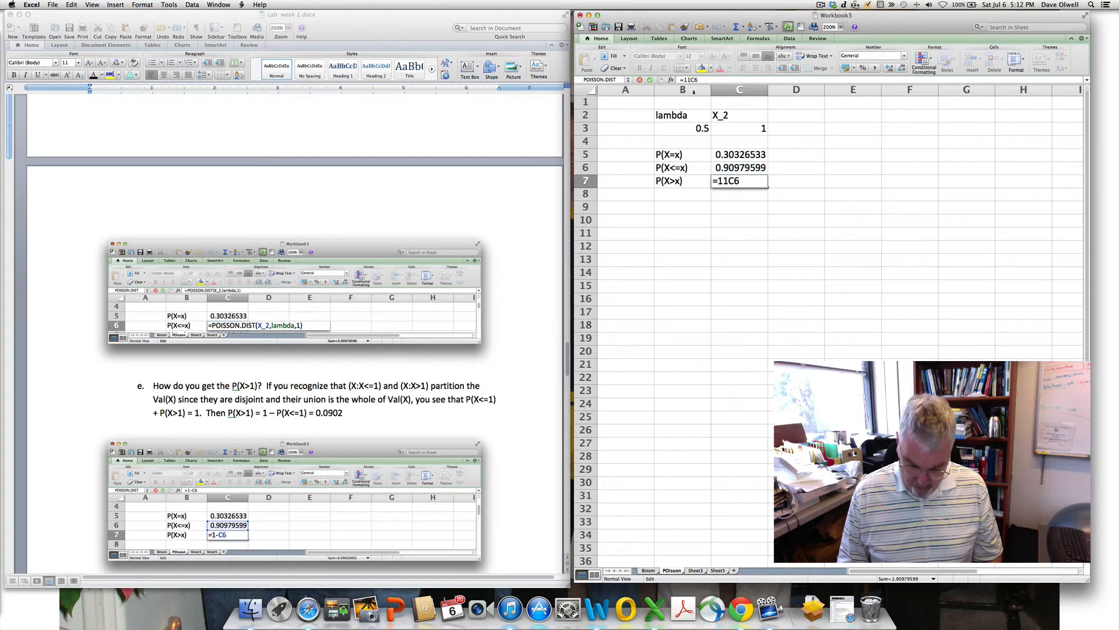
key(BackSpace)
text(-)
key(Return)
- Reselect C7 to verify its =1-C6 formula, then return to the lab instructions
scroll(698, 158, down, 3)
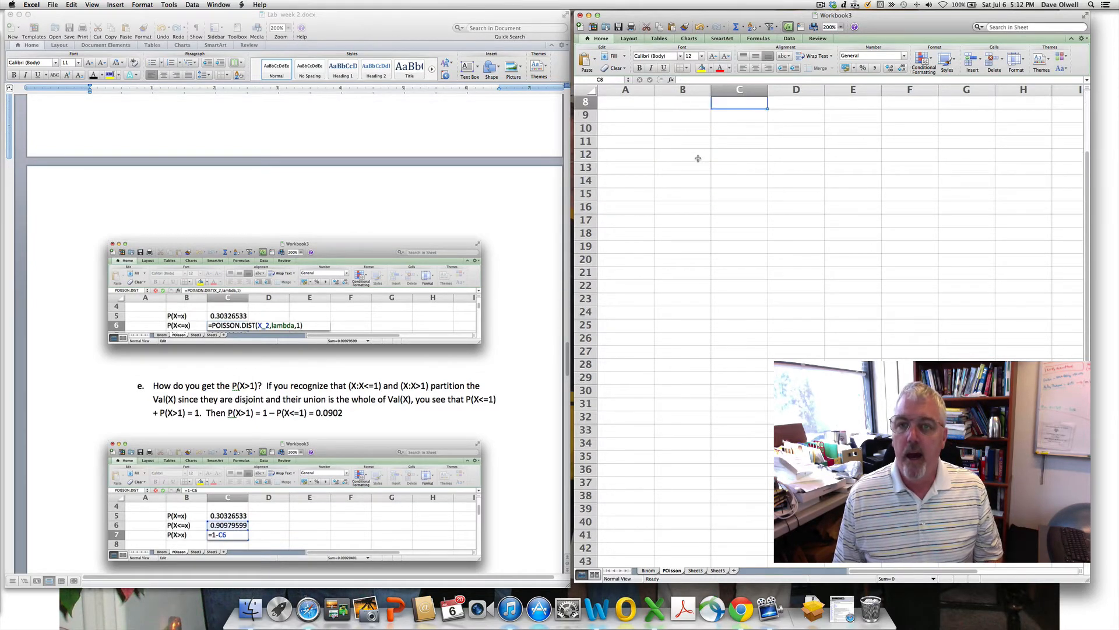
scroll(697, 158, up, 3)
click(726, 182)
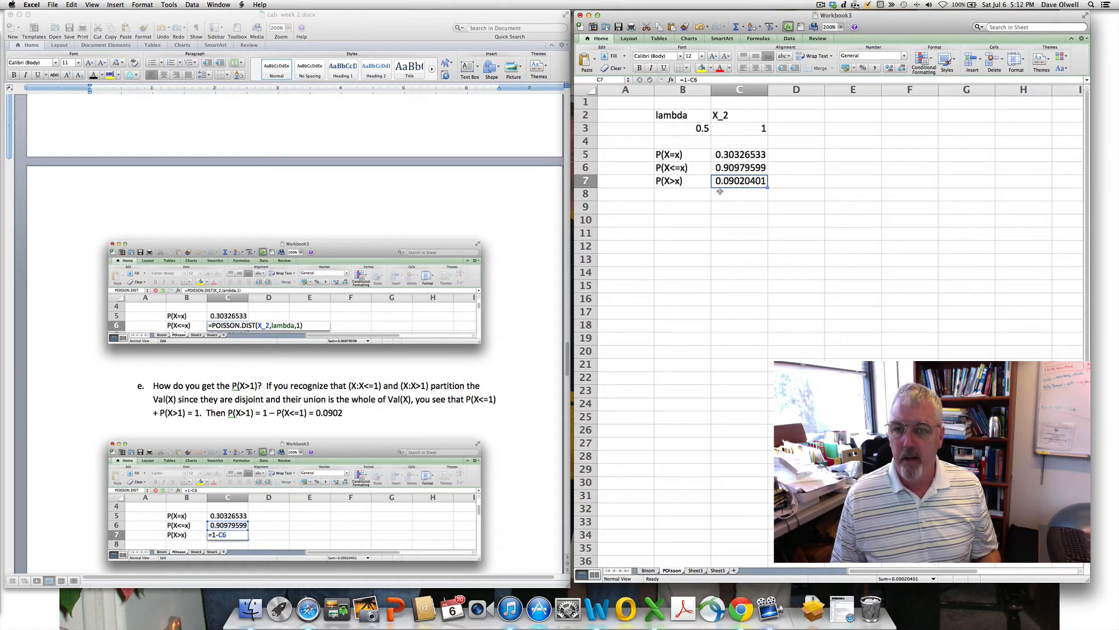
scroll(720, 191, right, 1)
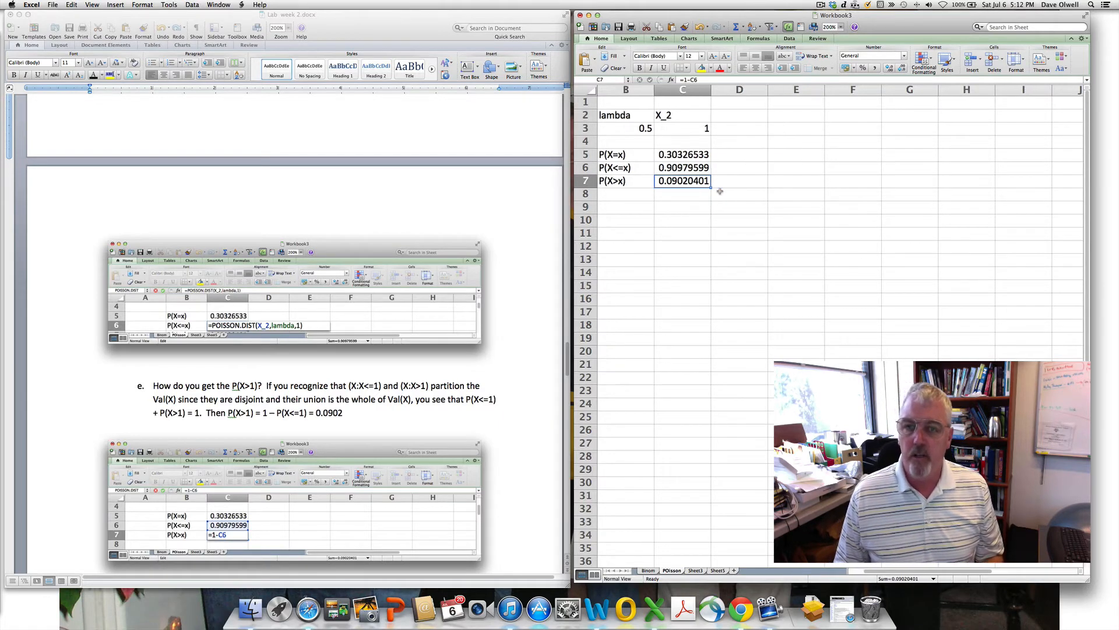
click(528, 433)
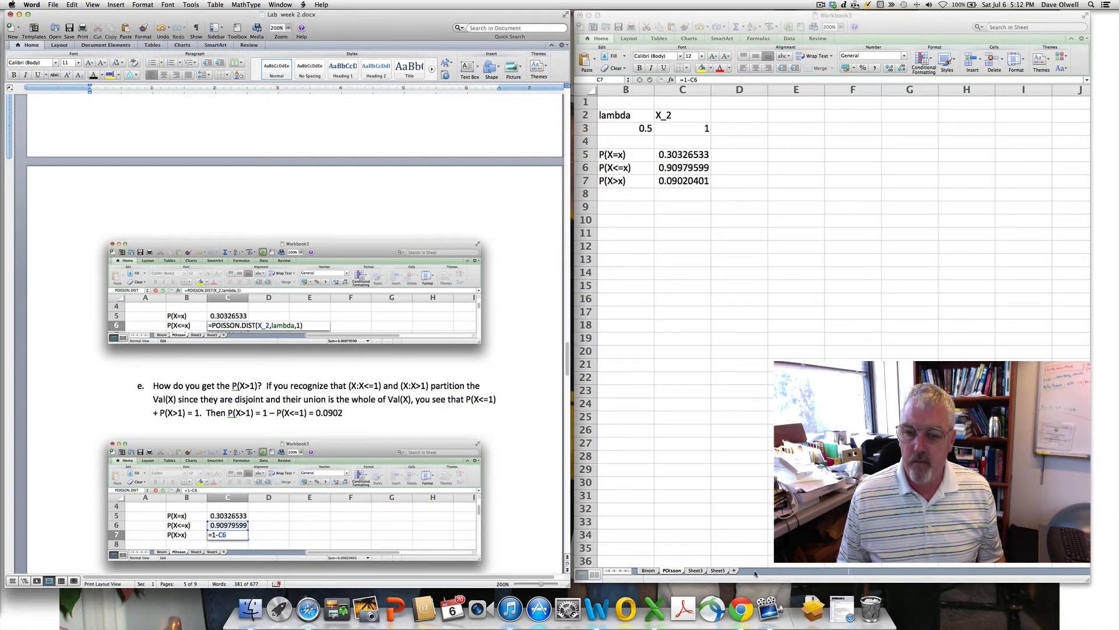
- Scroll the Word handout to step 6, the 'normal' worksheet with mu 3, SD 1, X_3 1
scroll(752, 494, left, 1)
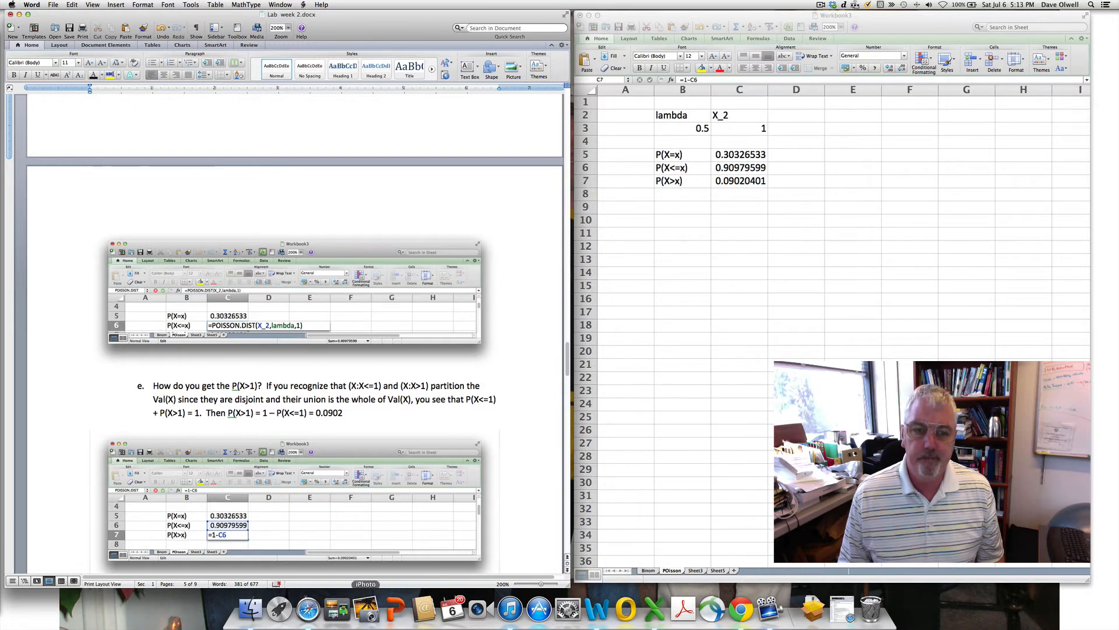
scroll(506, 458, down, 1)
scroll(506, 458, down, 8)
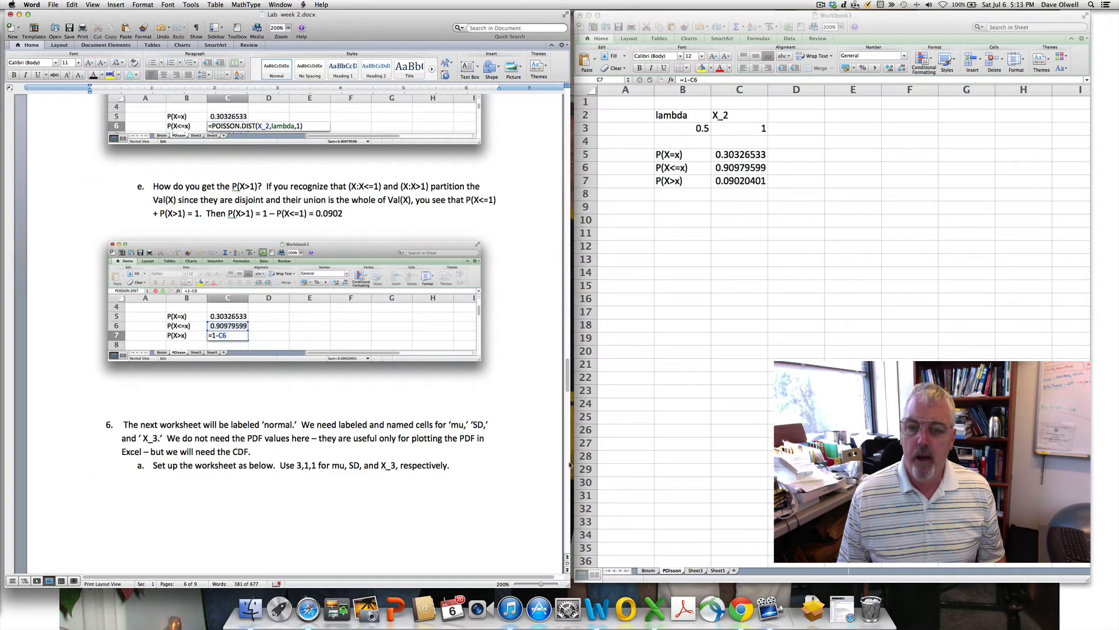
click(820, 6)
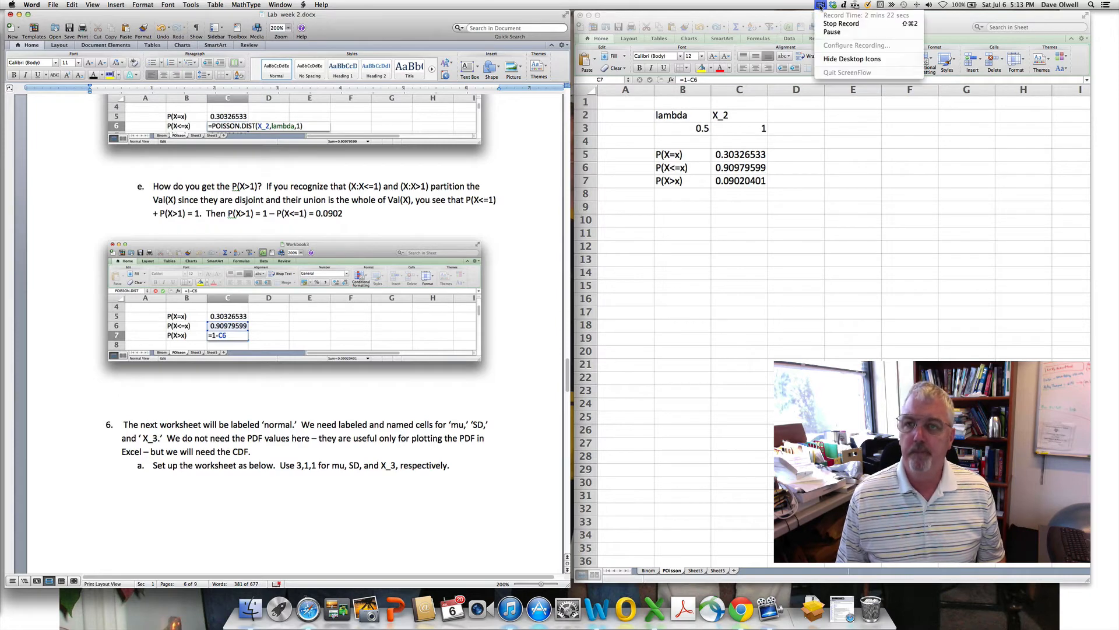
click(832, 31)
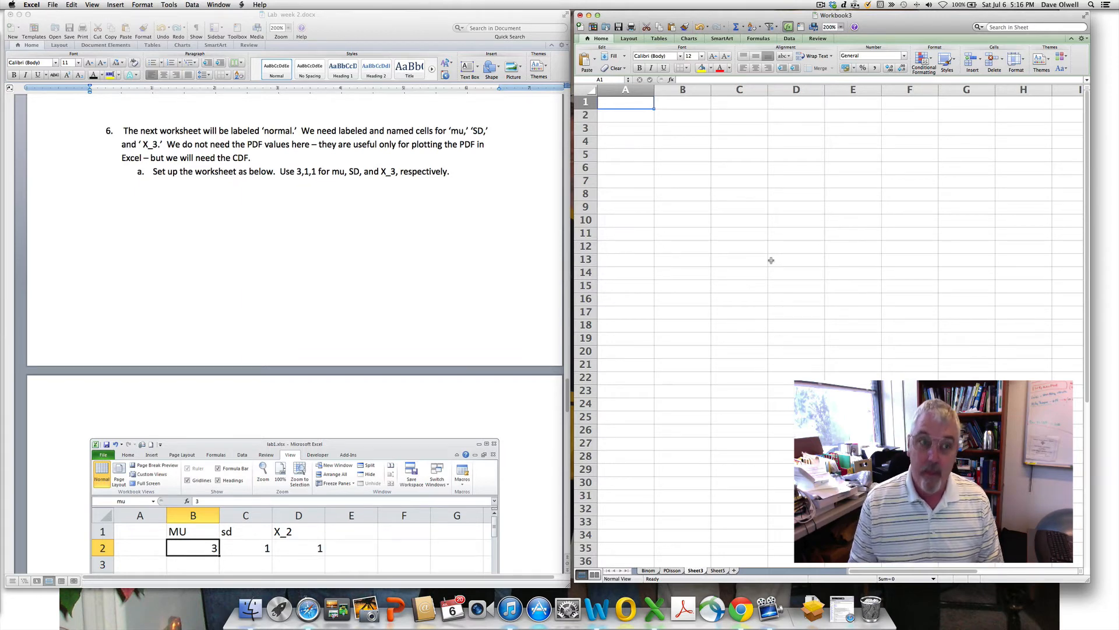
- Rename the Sheet3 worksheet to 'normal'
scroll(729, 248, down, 5)
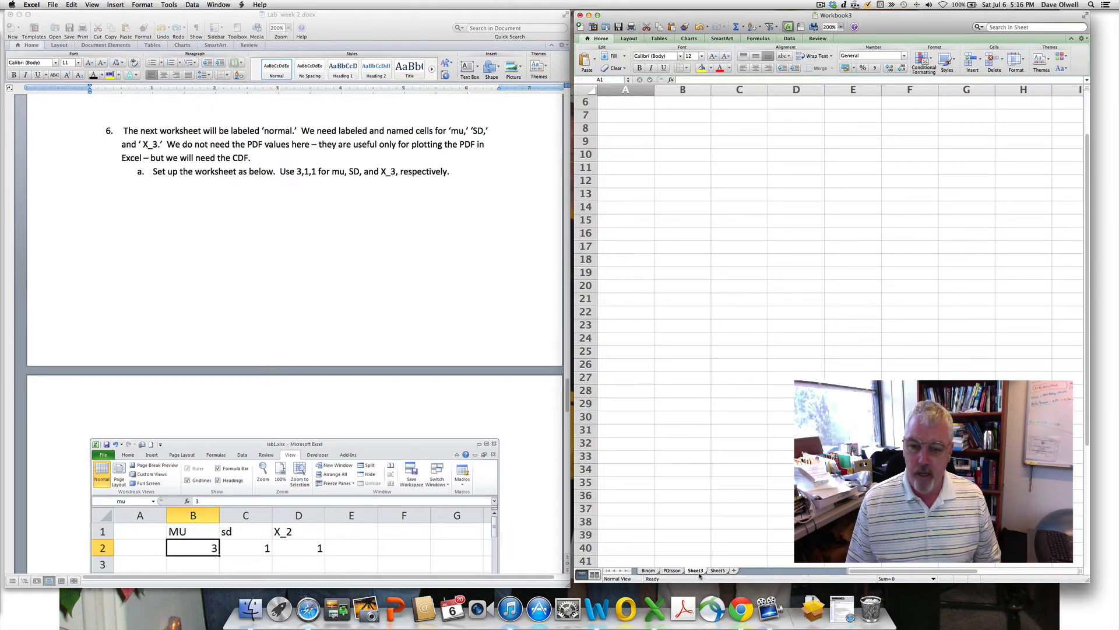
double_click(695, 570)
text(normal)
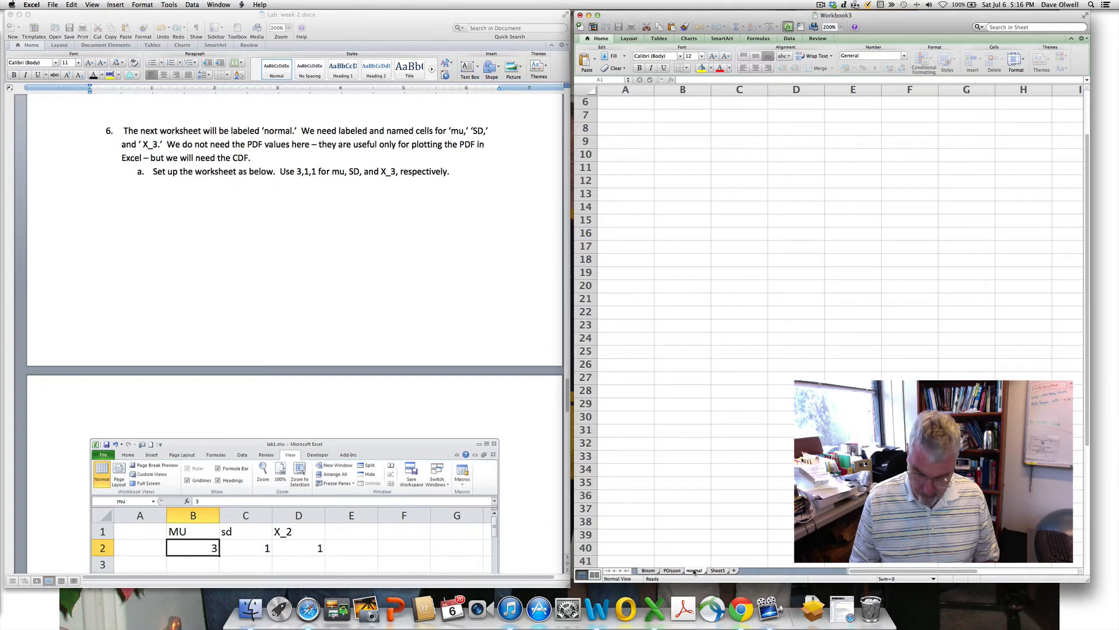
key(Return)
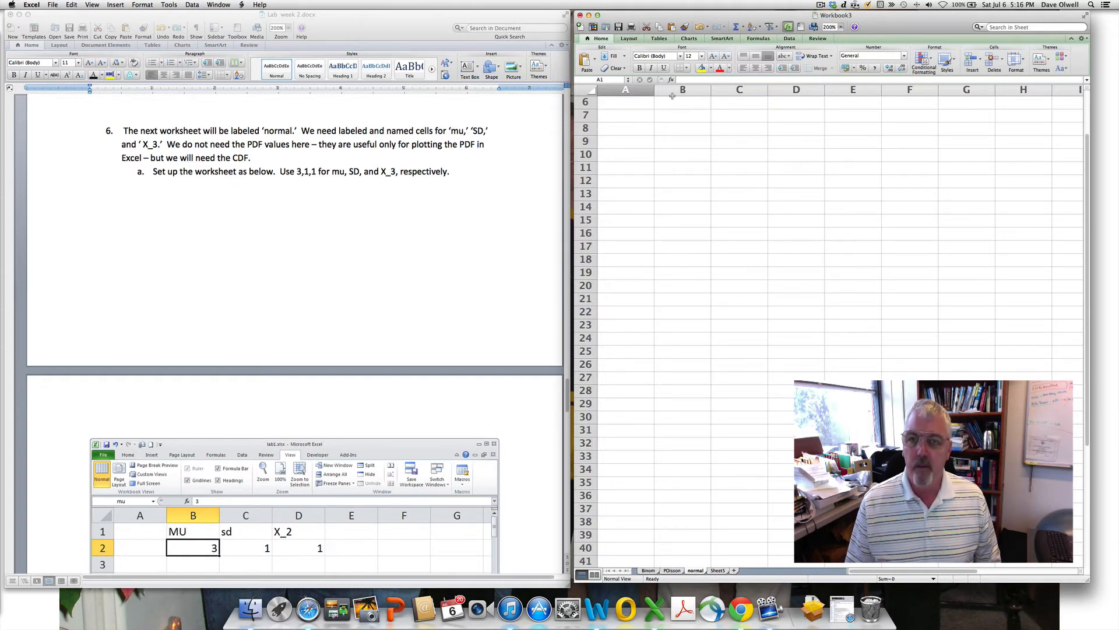
- Enter the headings mu, sd and X_3 in cells B7, C7 and D7
click(691, 114)
text(mu)
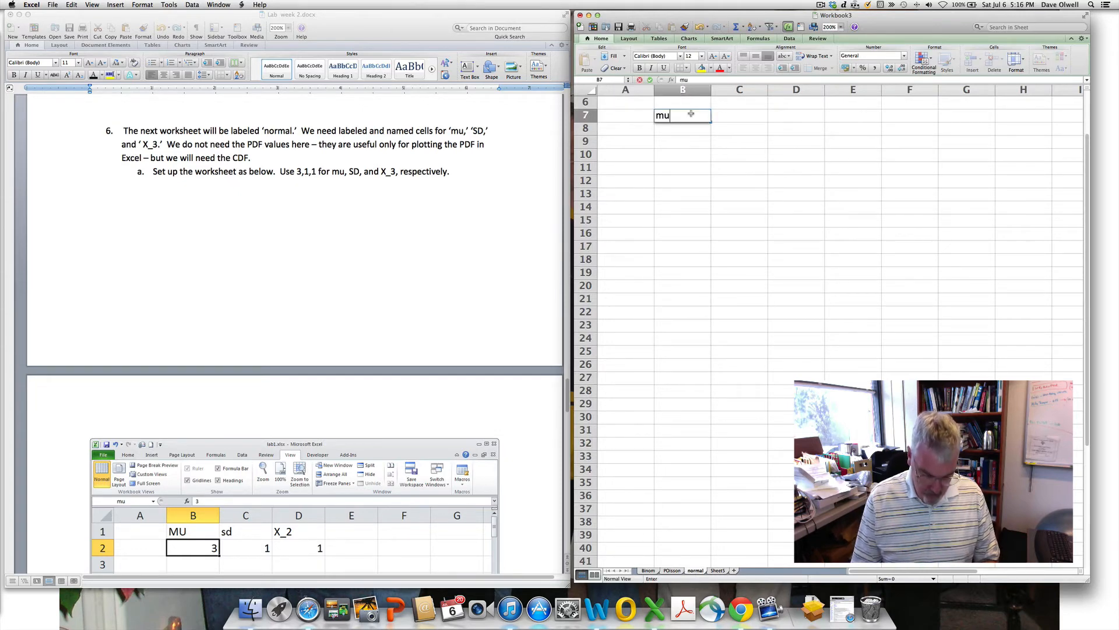
key(Tab)
text(sd)
key(Tab)
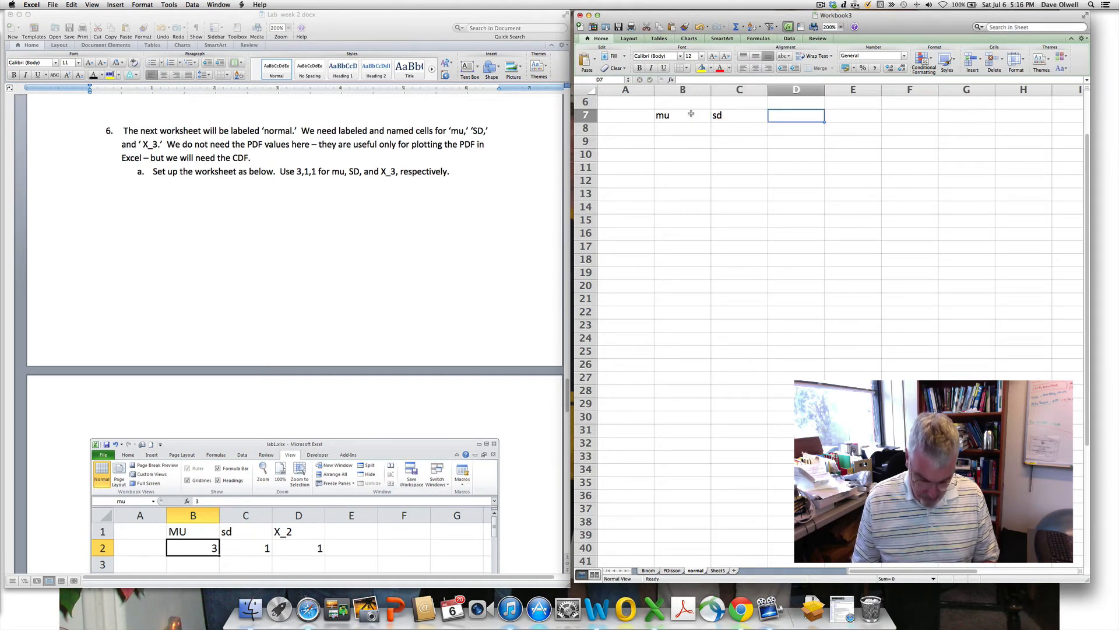
text(X)
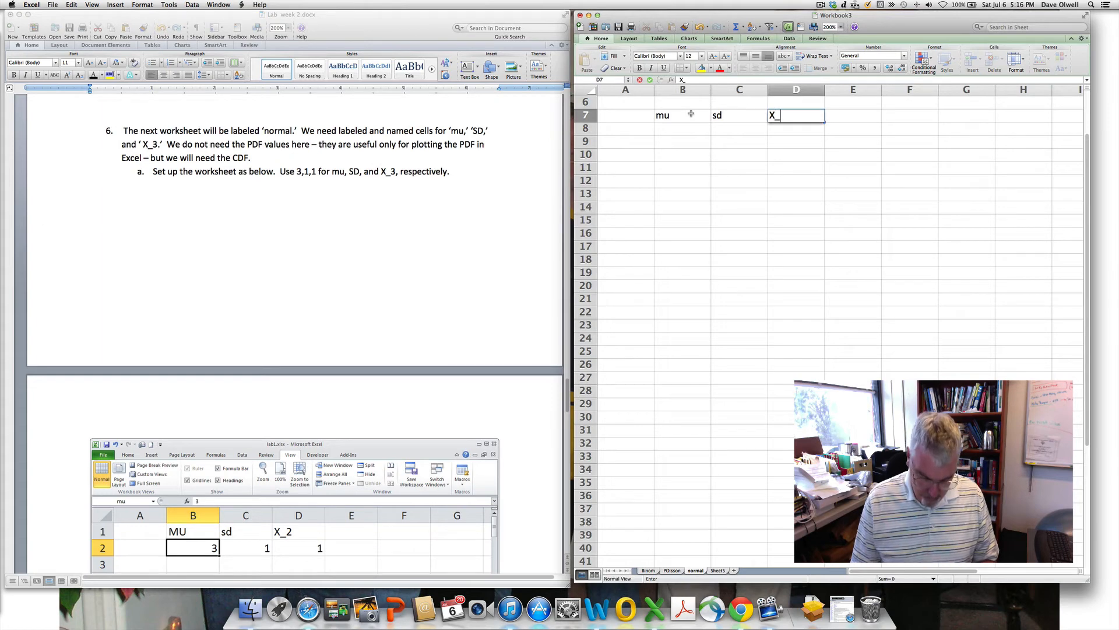
text(_3)
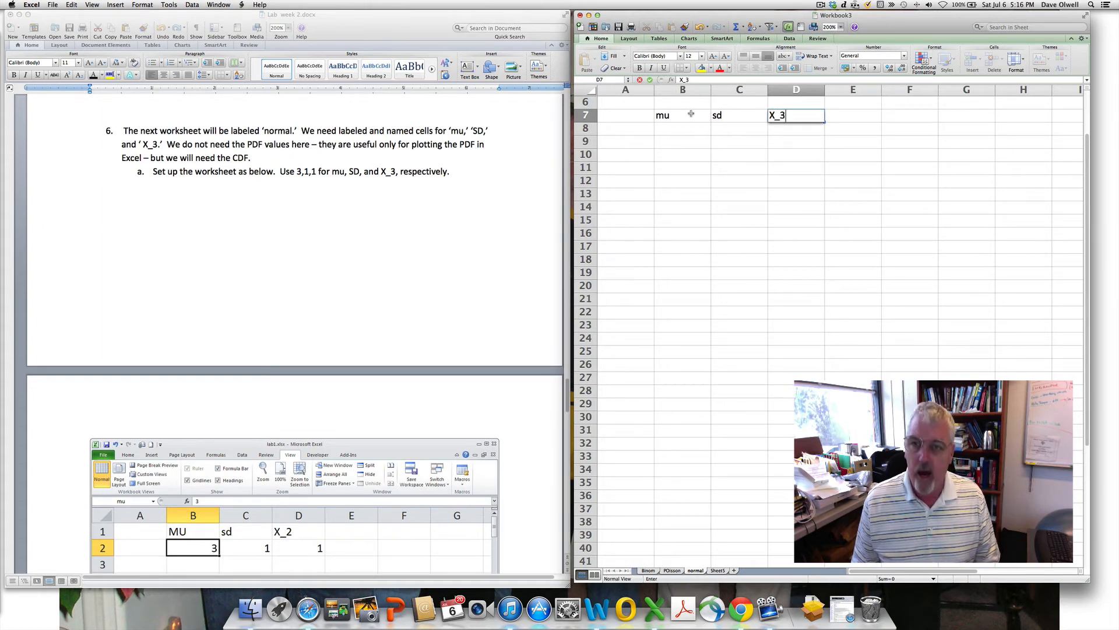
key(Return)
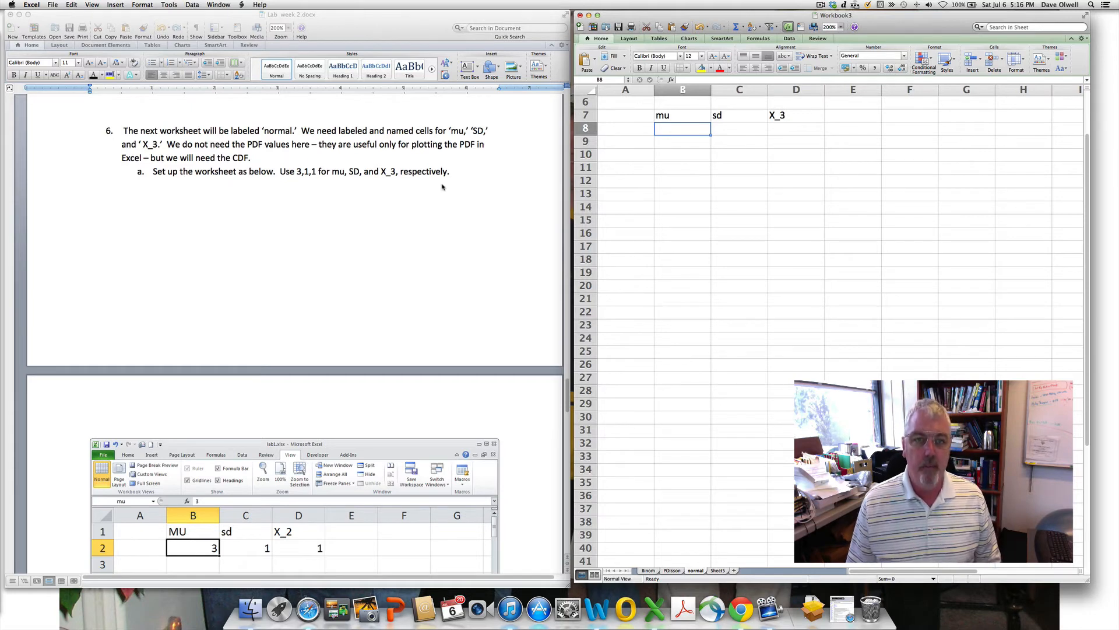
scroll(443, 187, down, 5)
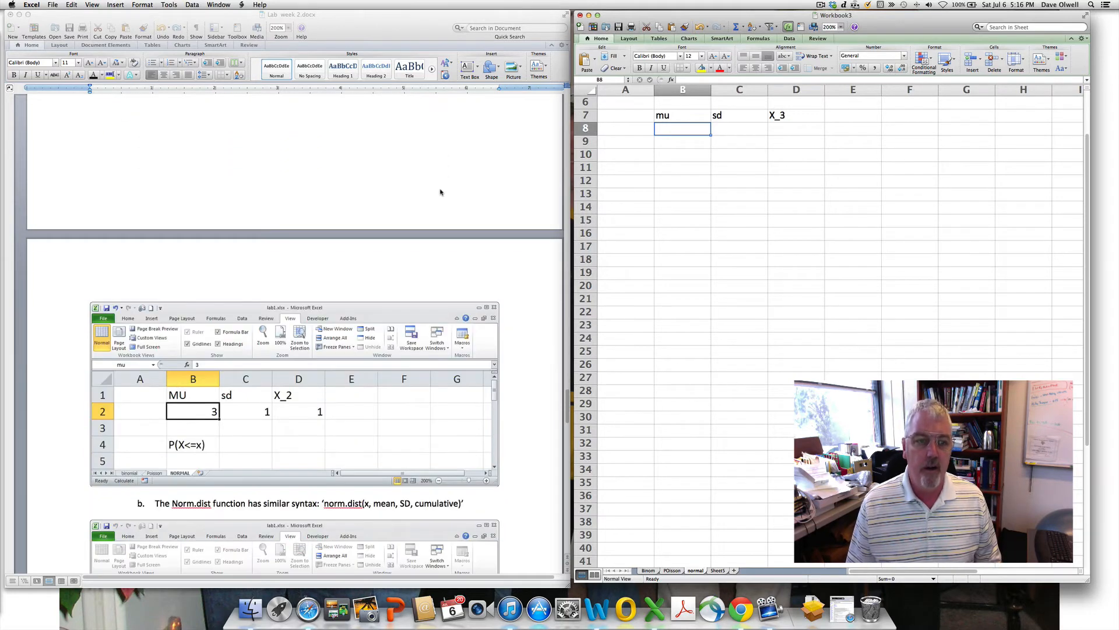
scroll(440, 191, down, 6)
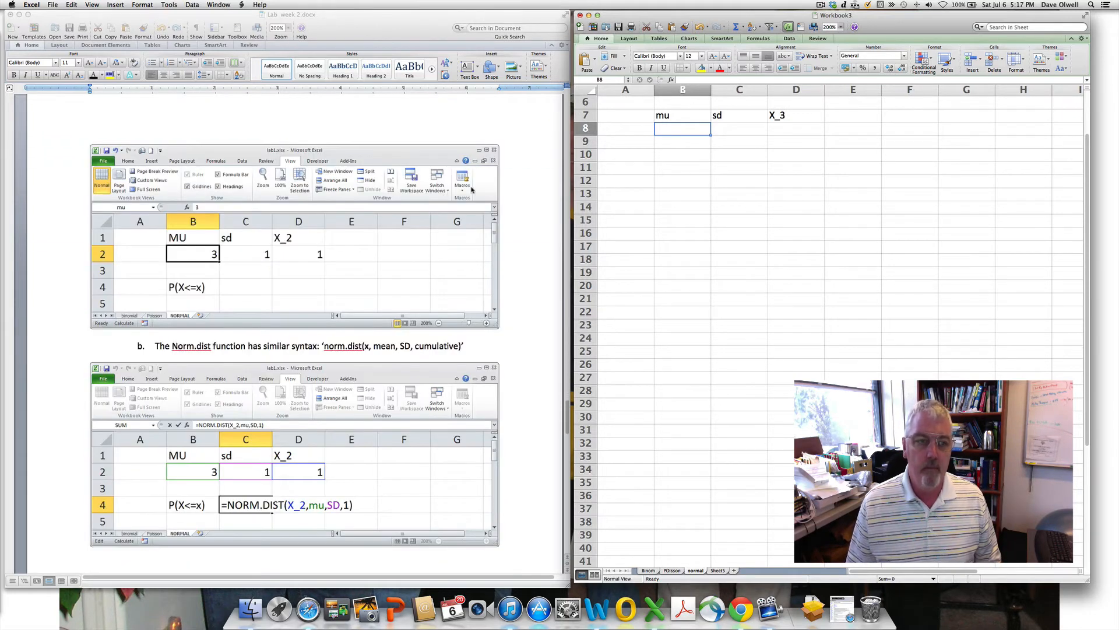
- Enter 3, 1 and 1 into B8, C8 and D8 under mu, sd and X_3
click(689, 131)
text(3)
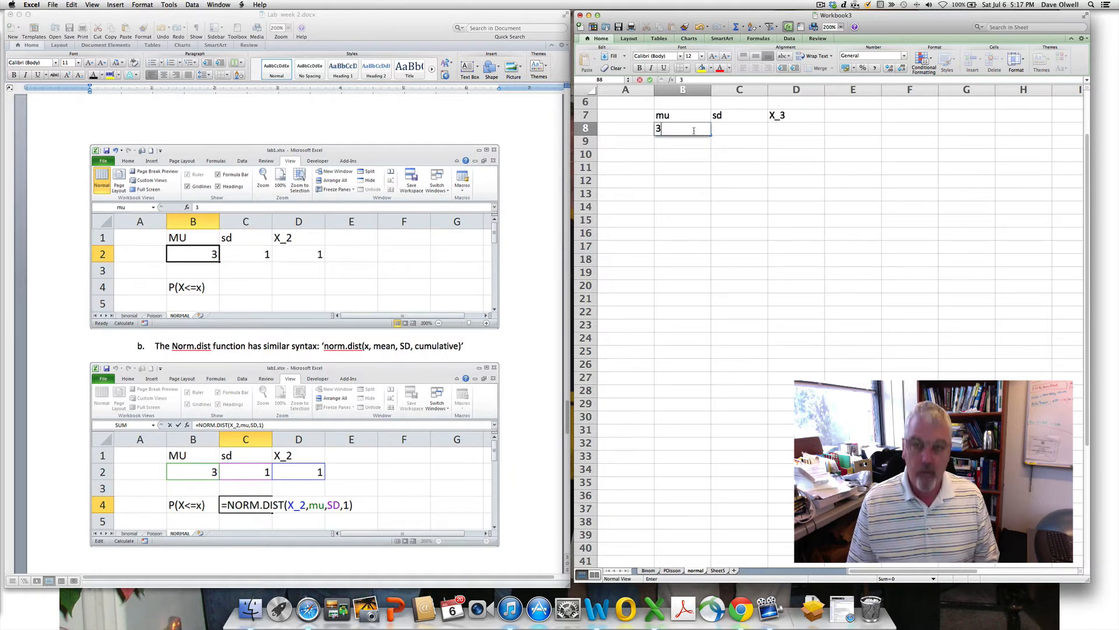
click(733, 129)
text(1)
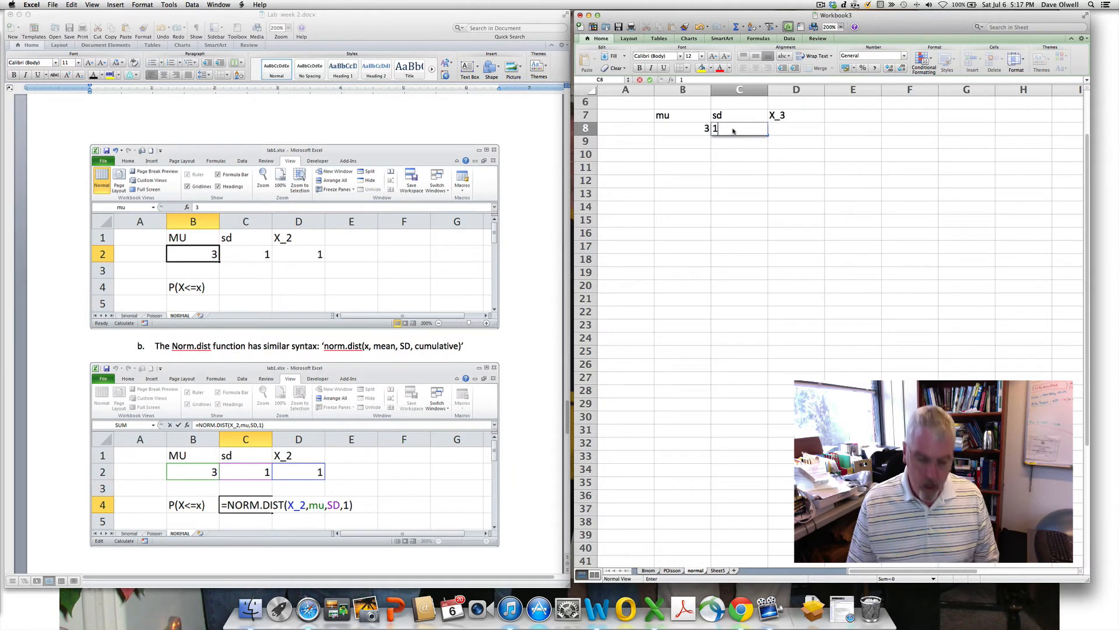
click(790, 128)
text(1)
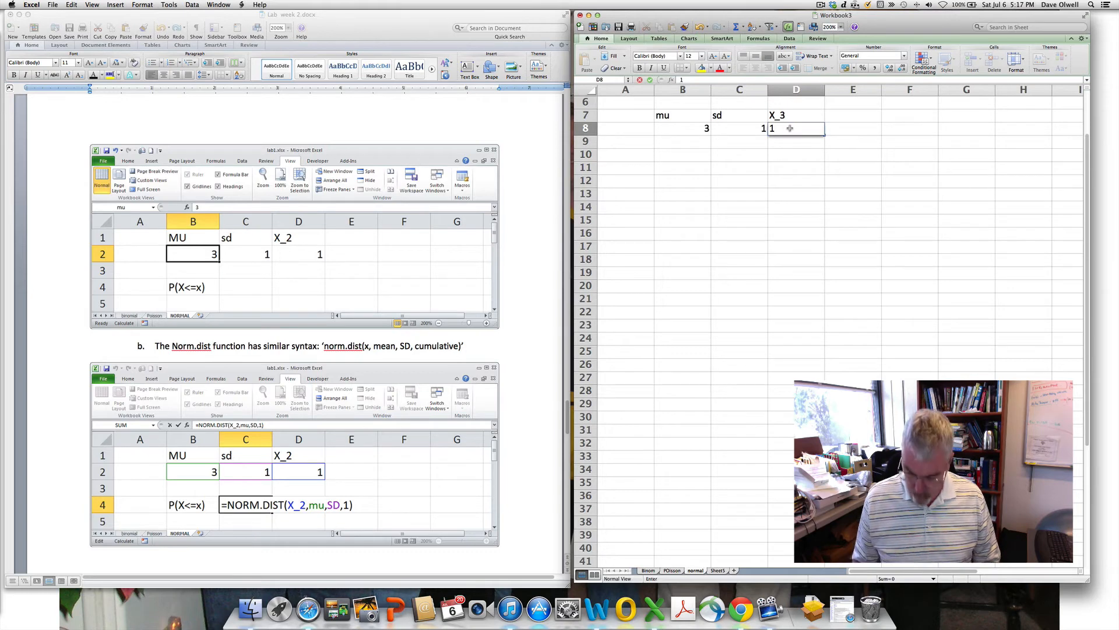
key(Return)
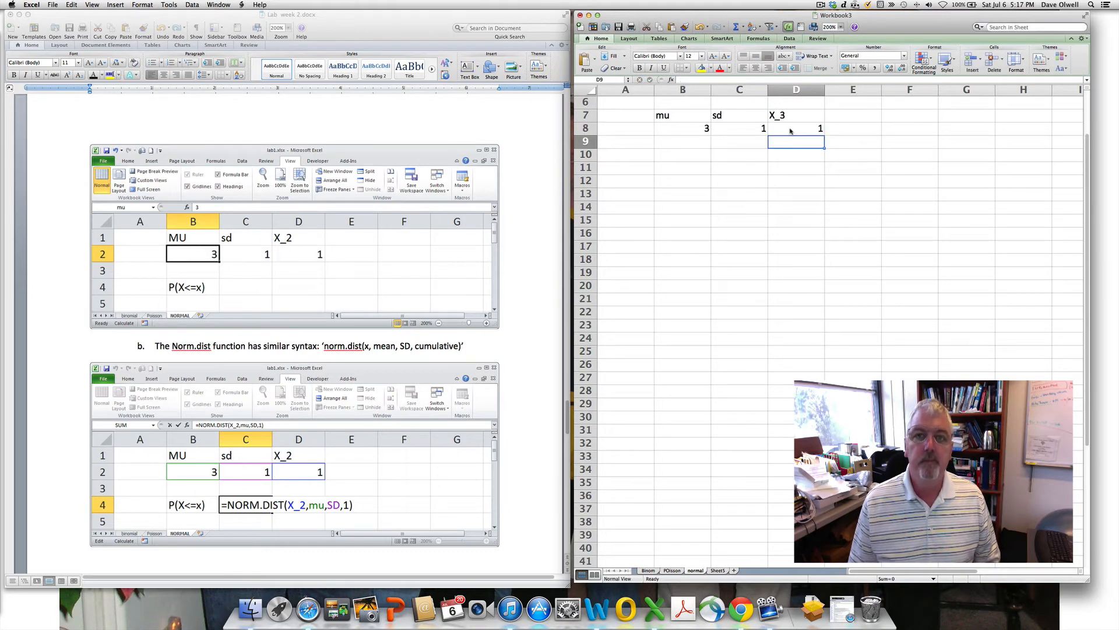
- Add the label P(X<=x) in cell B11
click(671, 166)
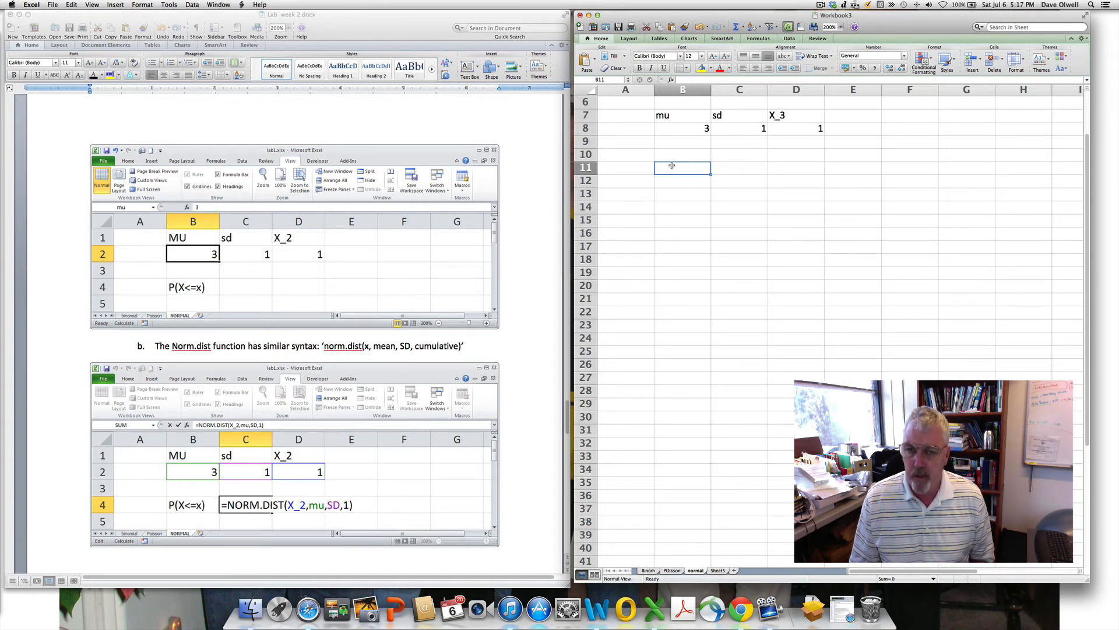
text(P()
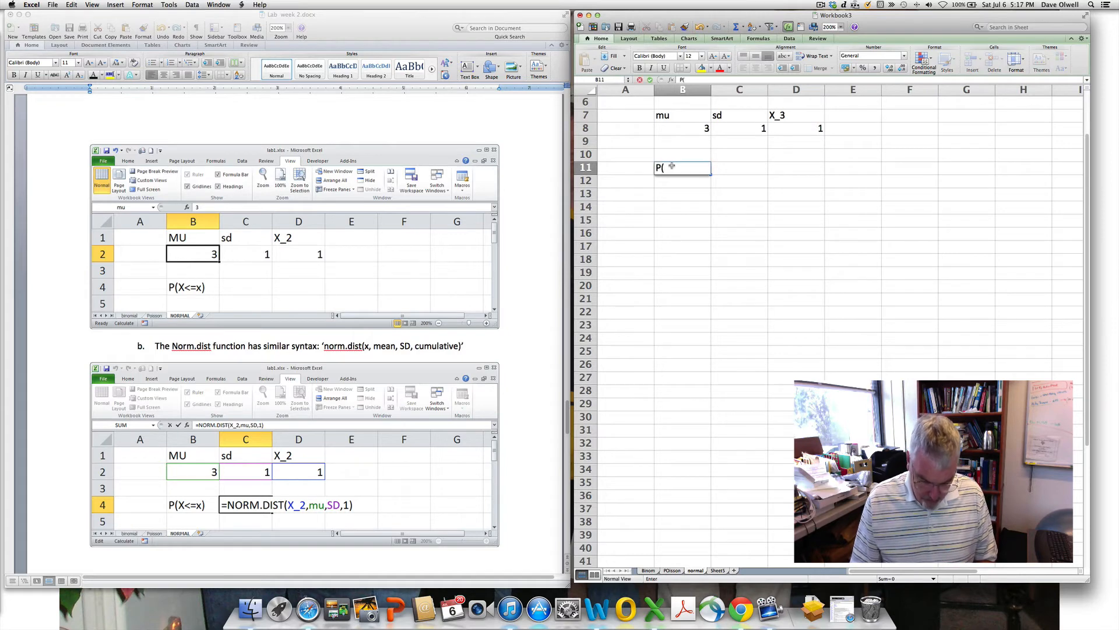
text(X<=x)
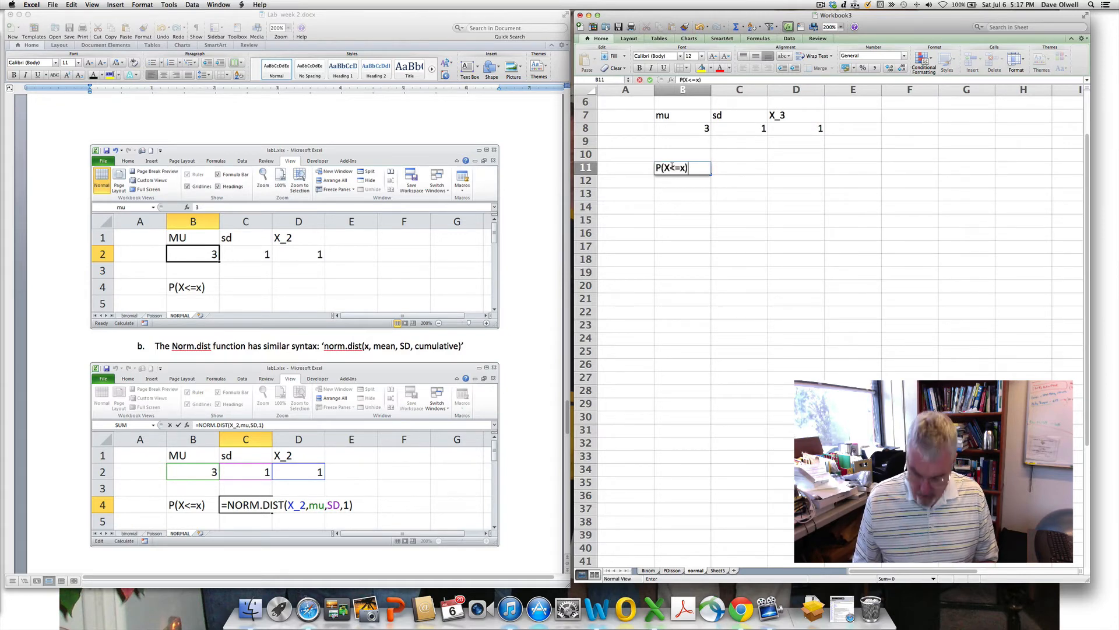
key(Return)
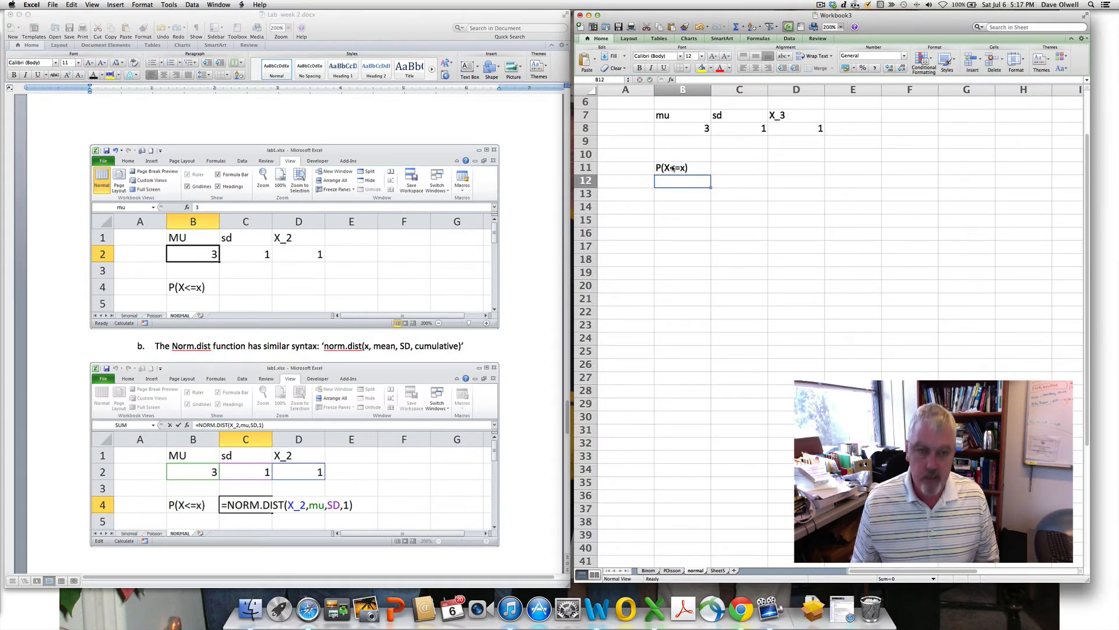
click(736, 168)
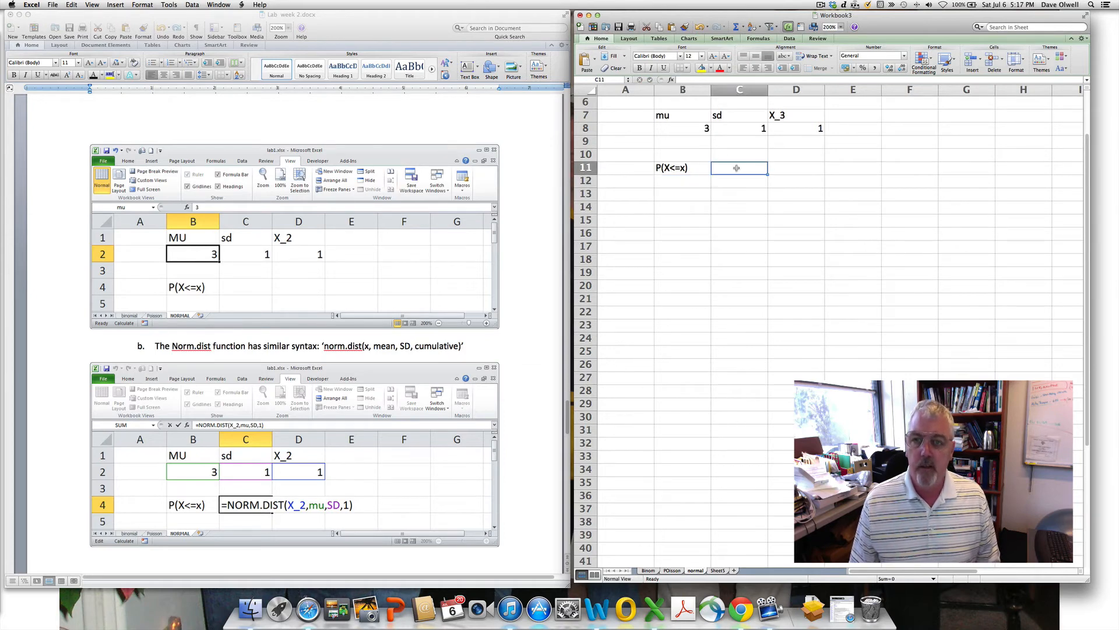
- Name cells B8, C8 and D8 as mu, sd and X_3
text(=norm.)
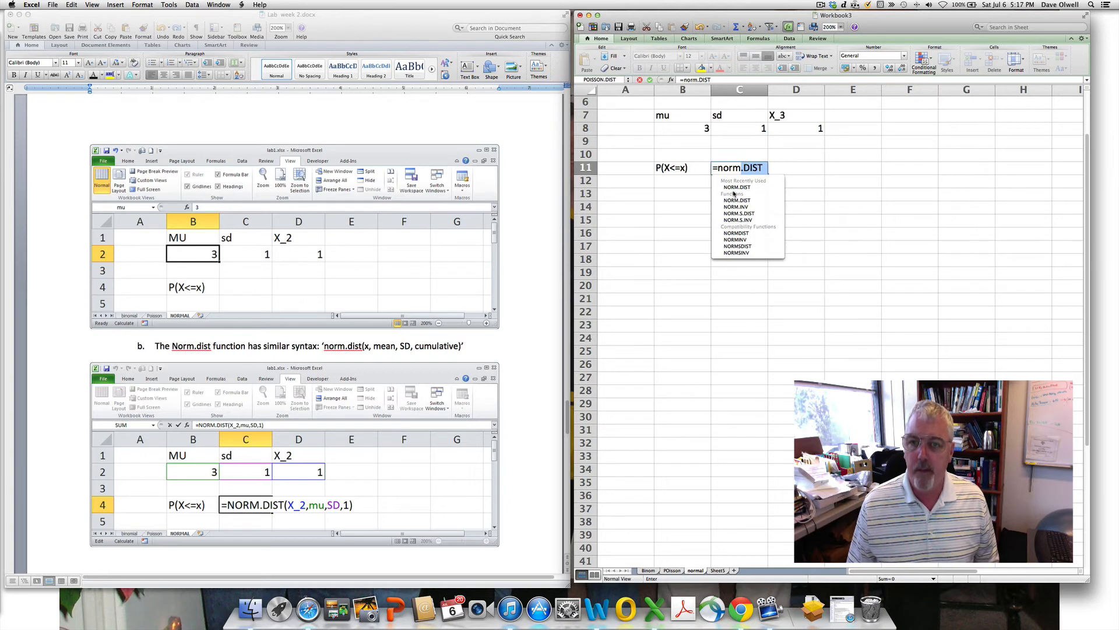
double_click(732, 187)
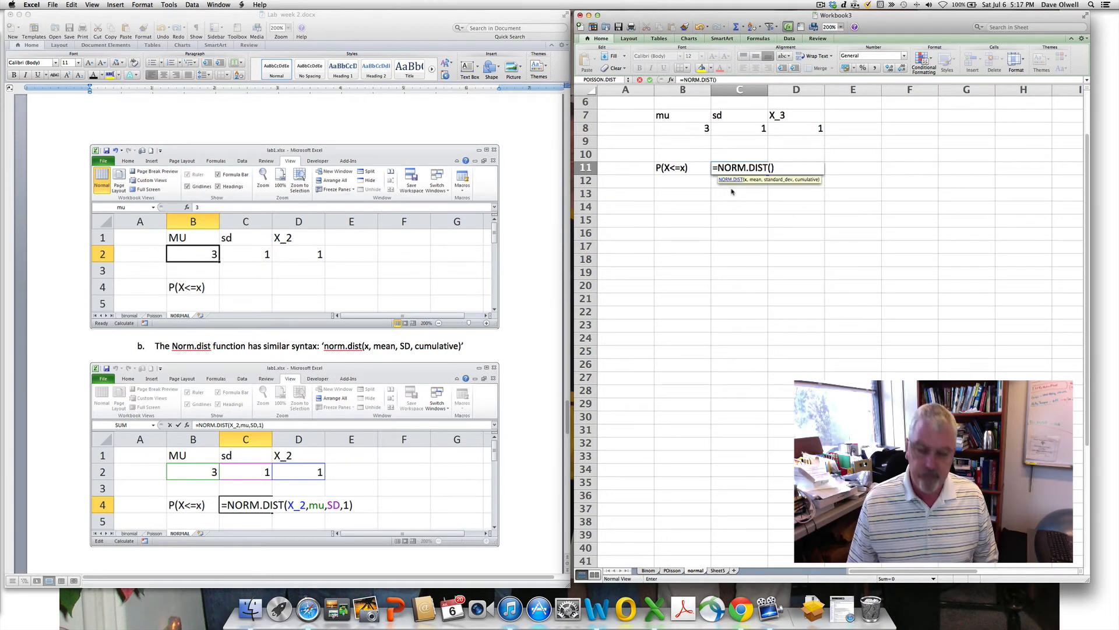
key(Escape)
click(690, 127)
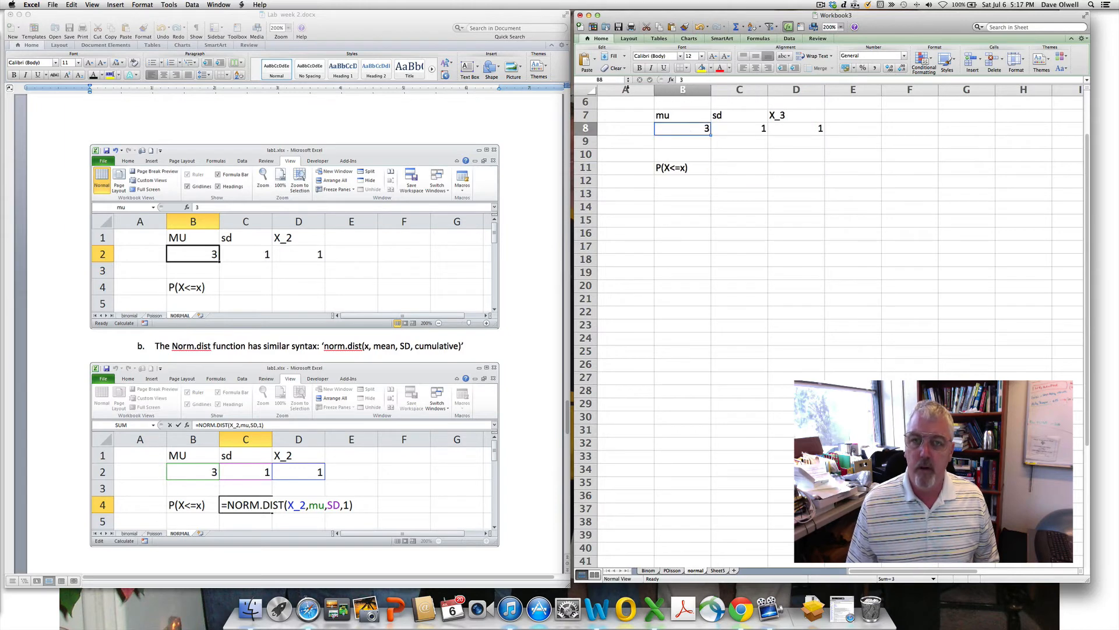
click(600, 80)
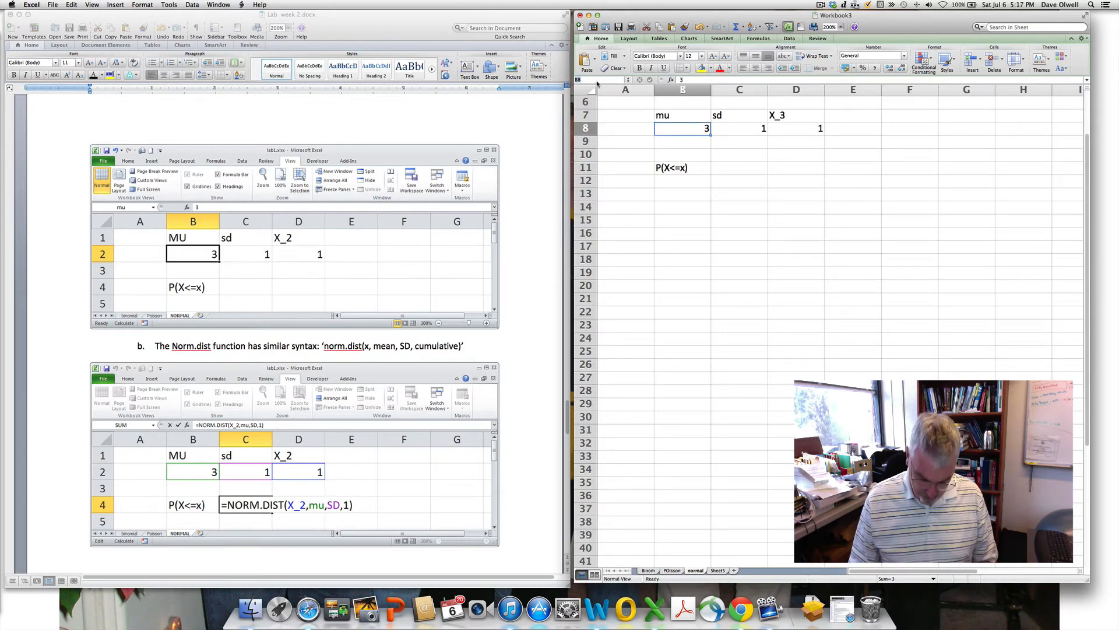
text(mu)
key(Return)
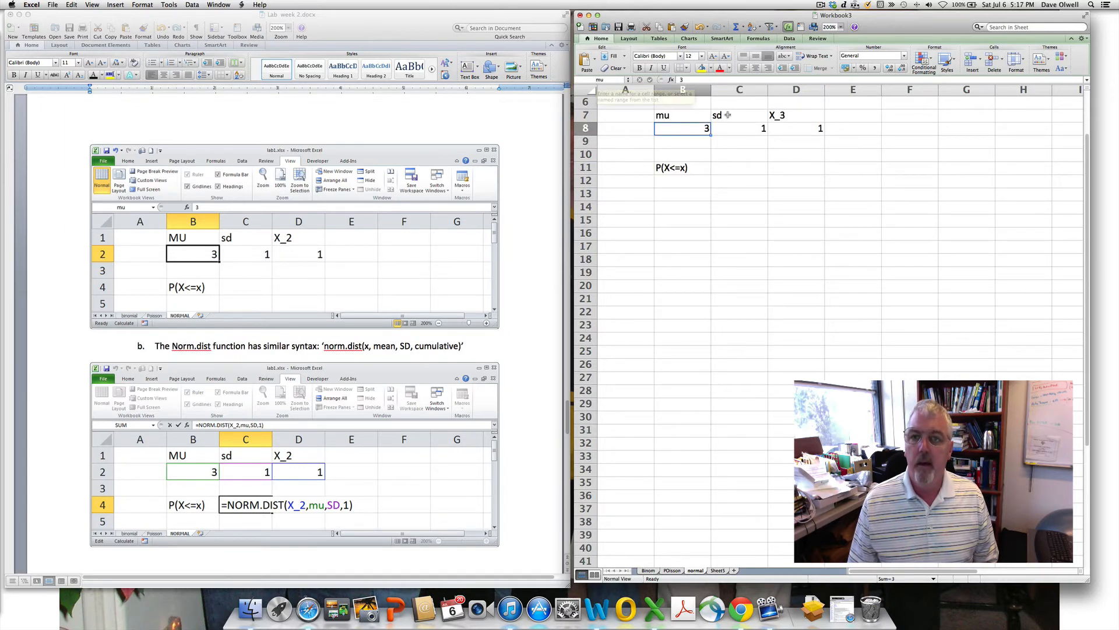
click(732, 127)
click(580, 81)
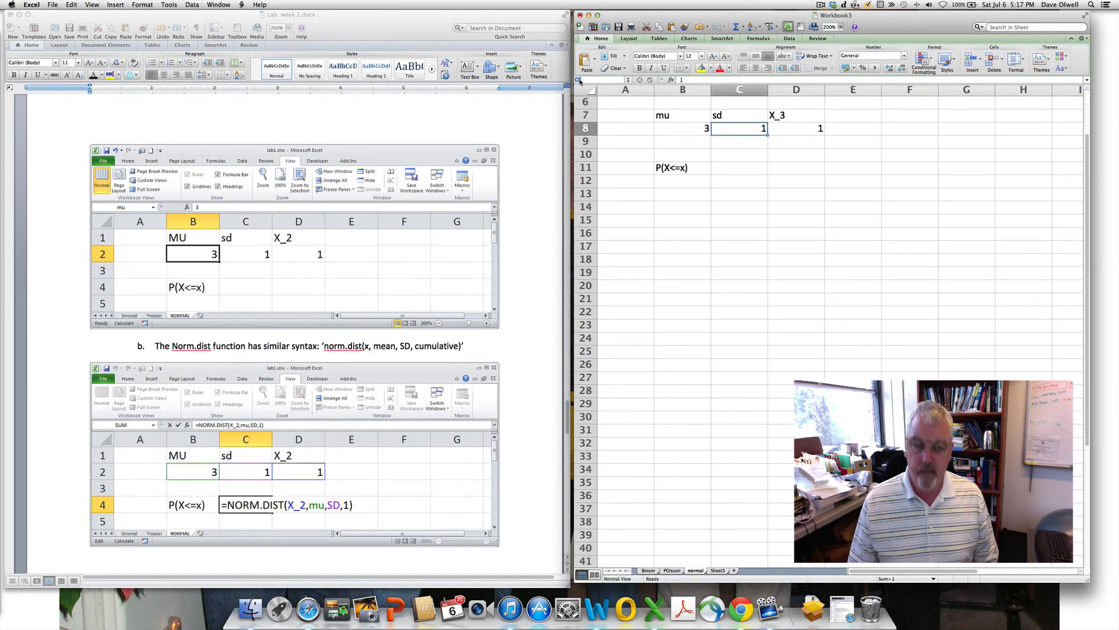
text(sd)
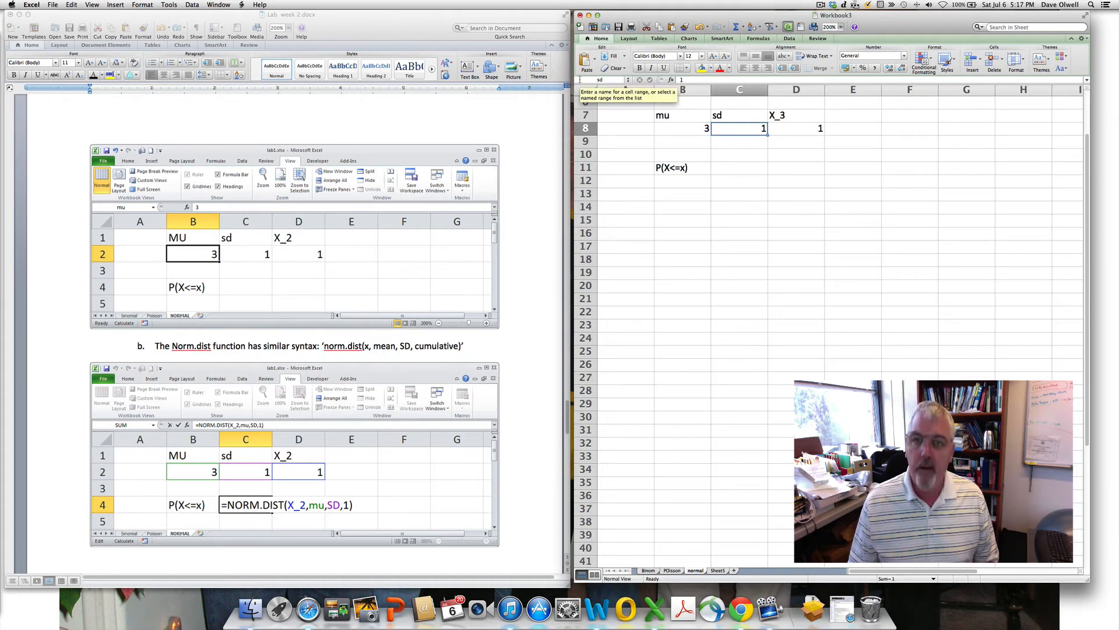
key(Return)
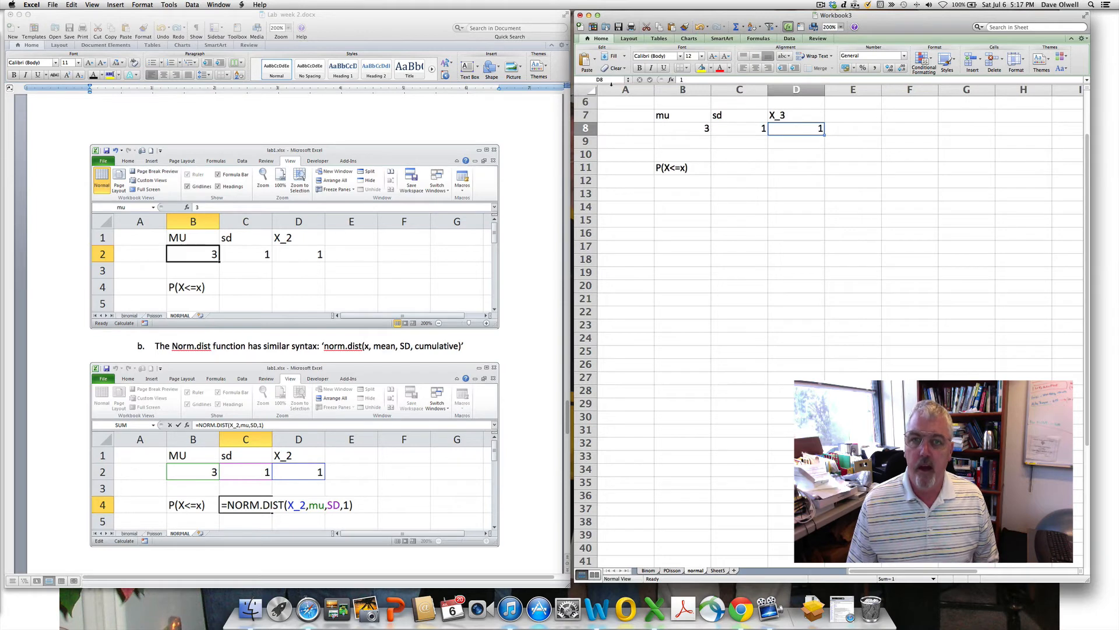
click(607, 80)
text(X_3)
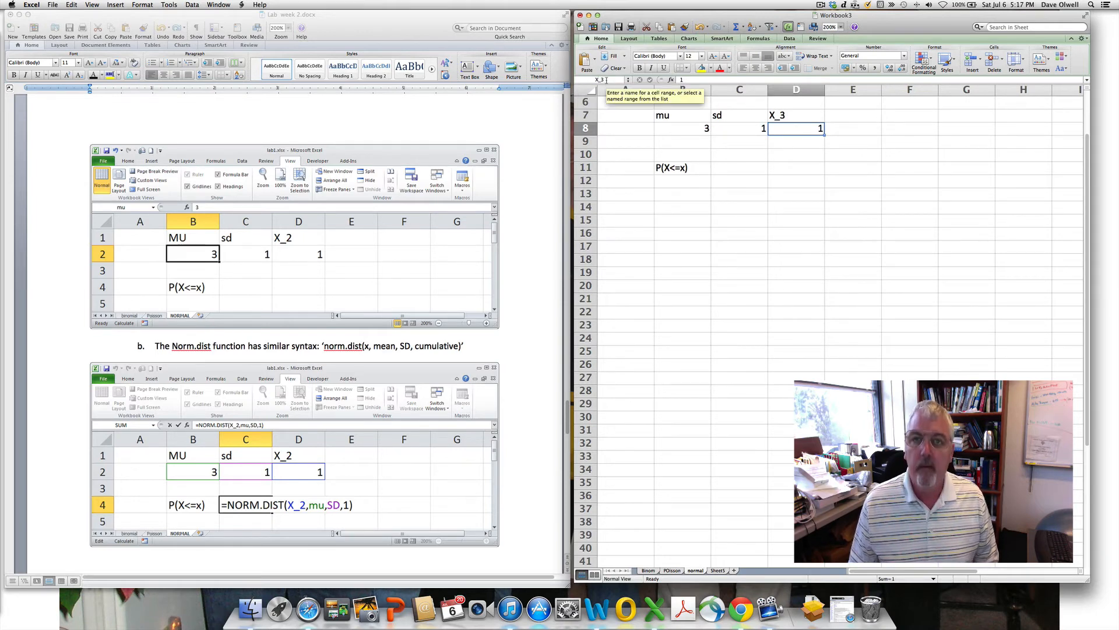
key(Return)
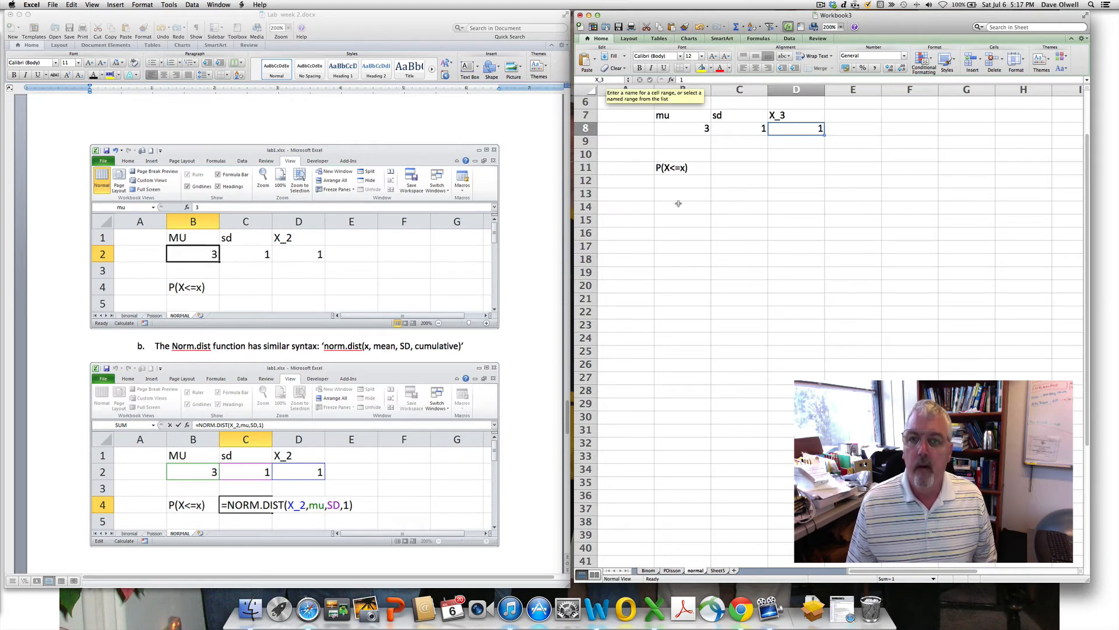
- Enter a NORM.DIST formula in C11 using X_3, mu, sd and cumulative 1
click(738, 169)
text(=nomr)
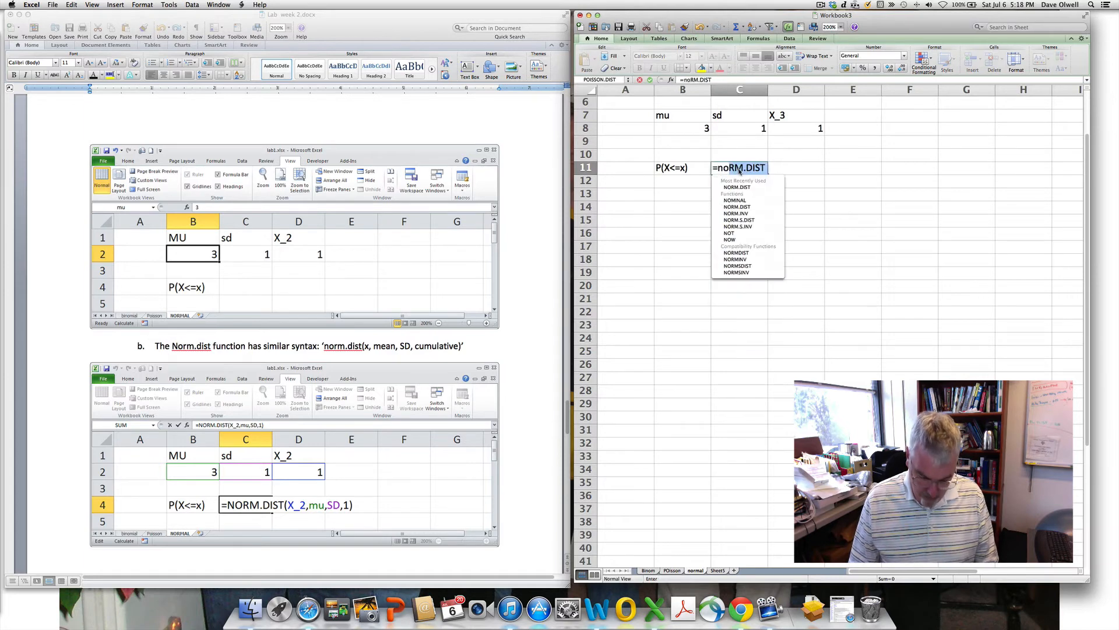
key(BackSpace)
key(BackSpace)
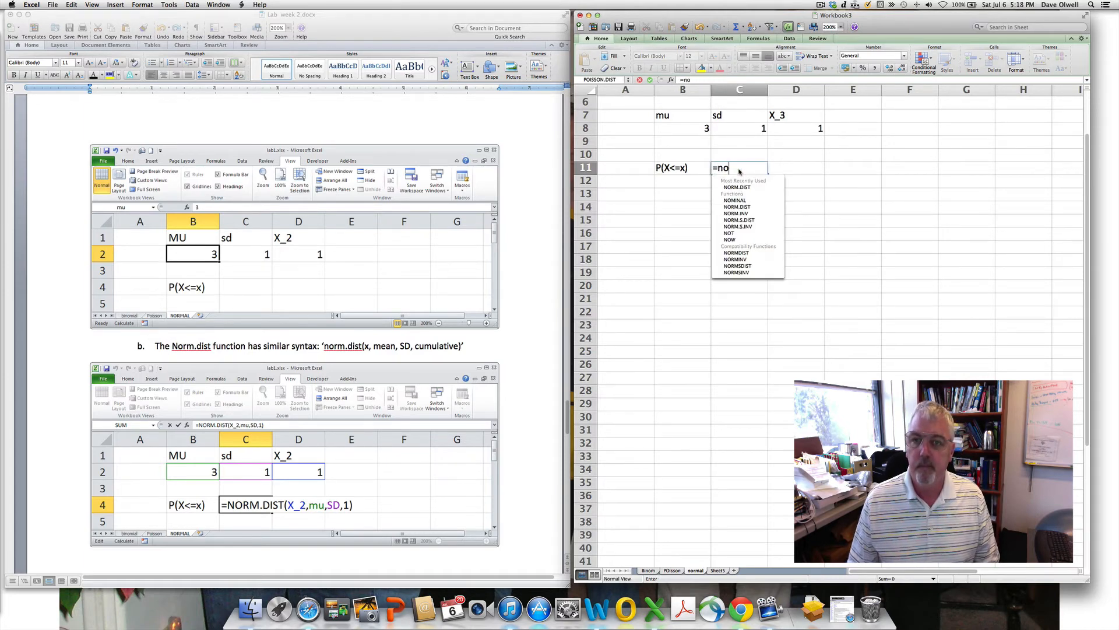
double_click(737, 187)
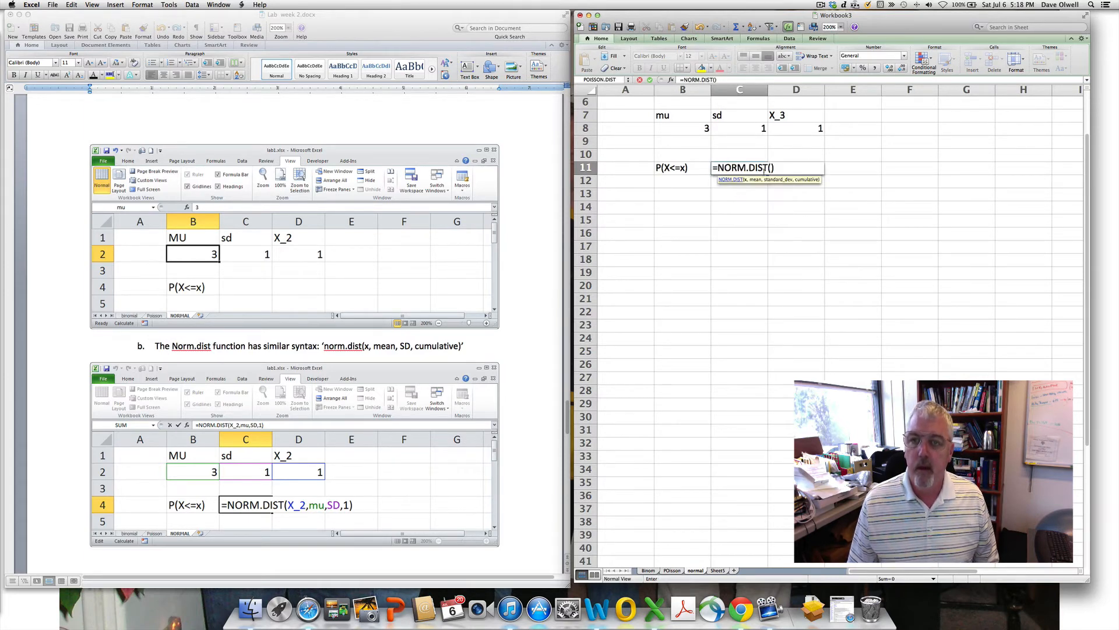
click(801, 132)
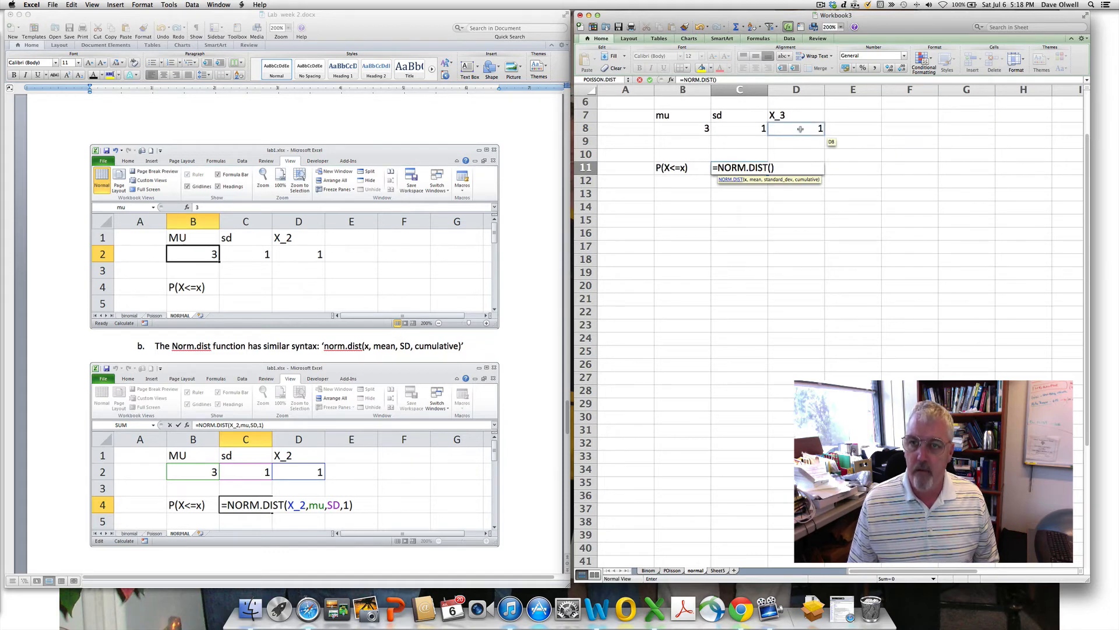
text(,)
scroll(729, 131, right, 1)
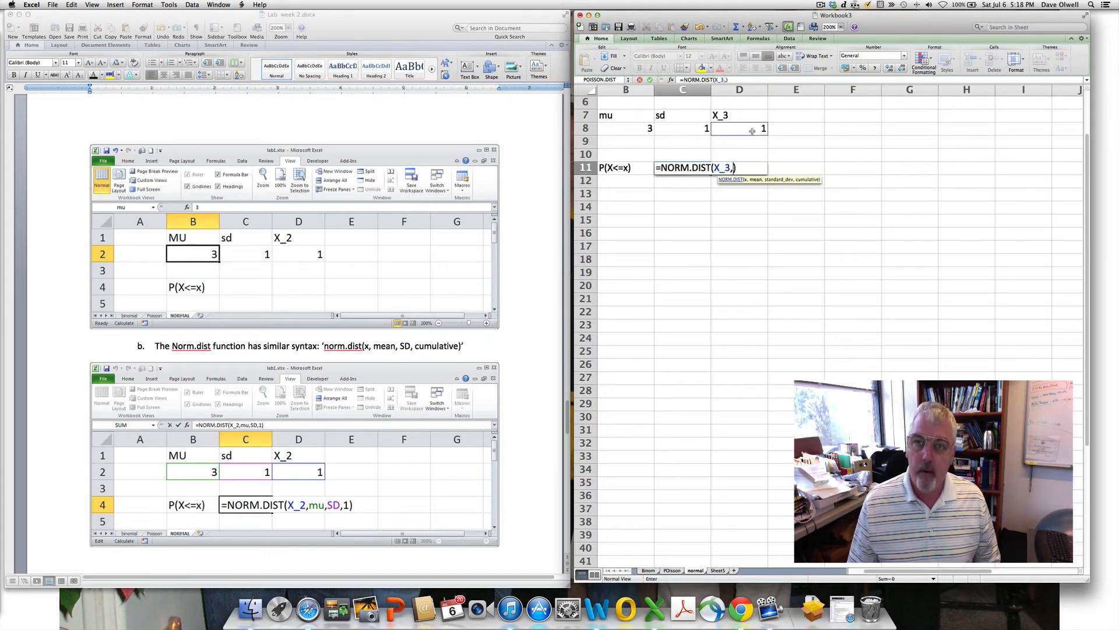
click(683, 129)
text(,)
click(696, 128)
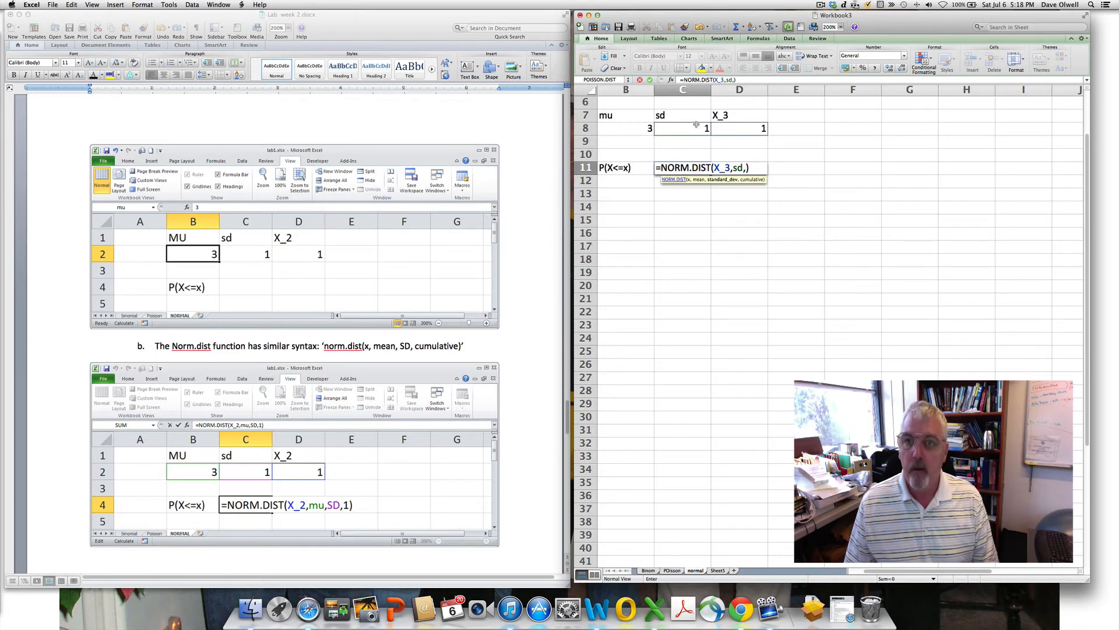
text(,)
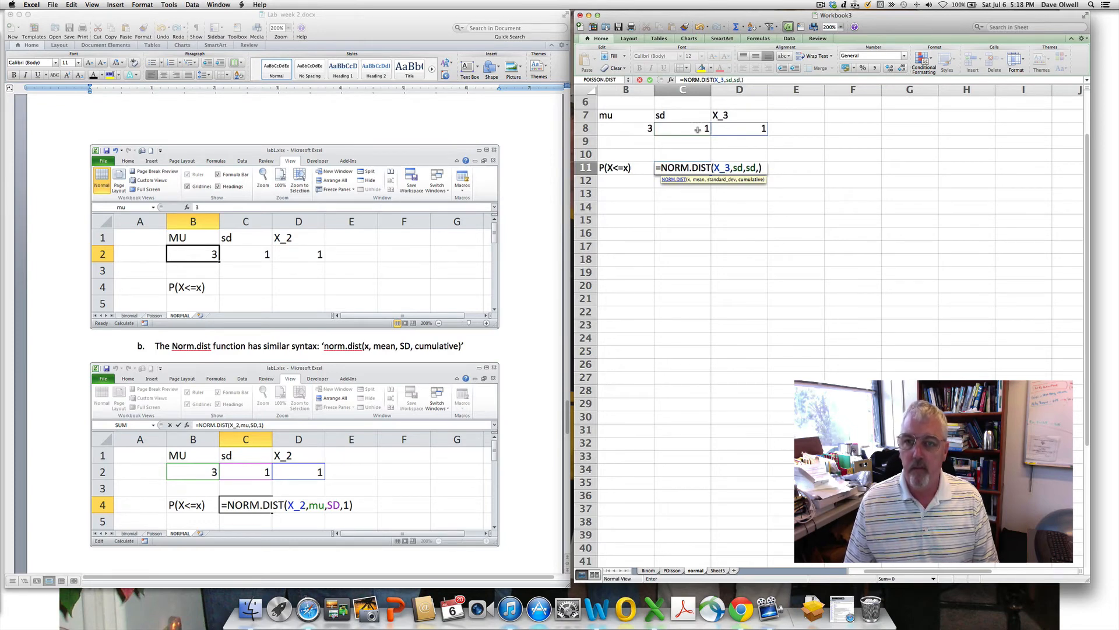
key(BackSpace)
key(BackSpace)
key(BackSpace)
key(BackSpace)
key(BackSpace)
key(BackSpace)
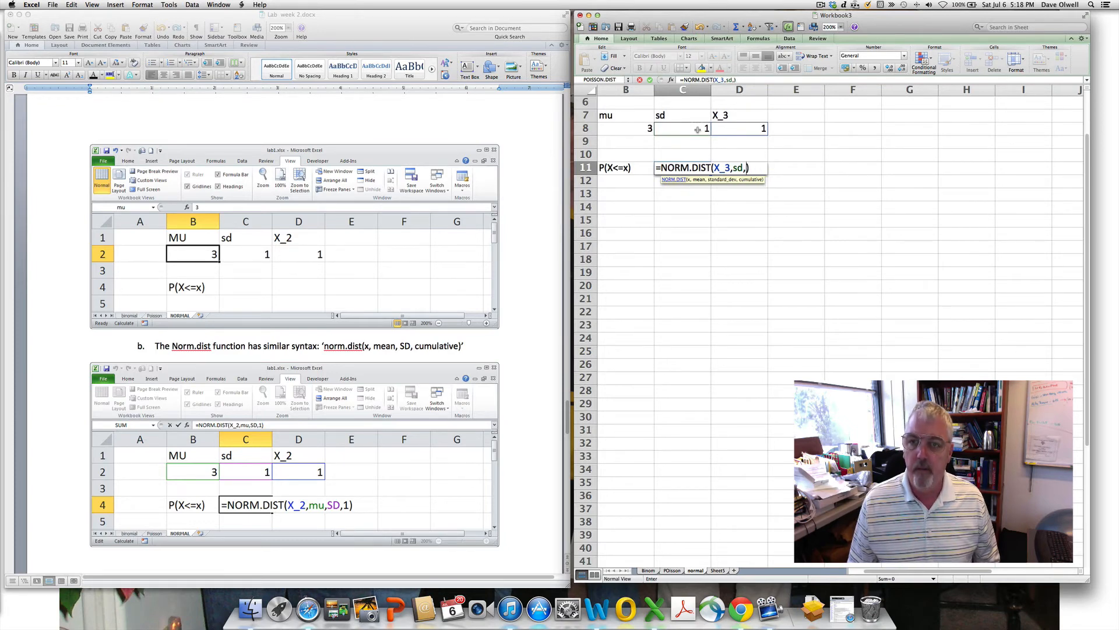
click(634, 130)
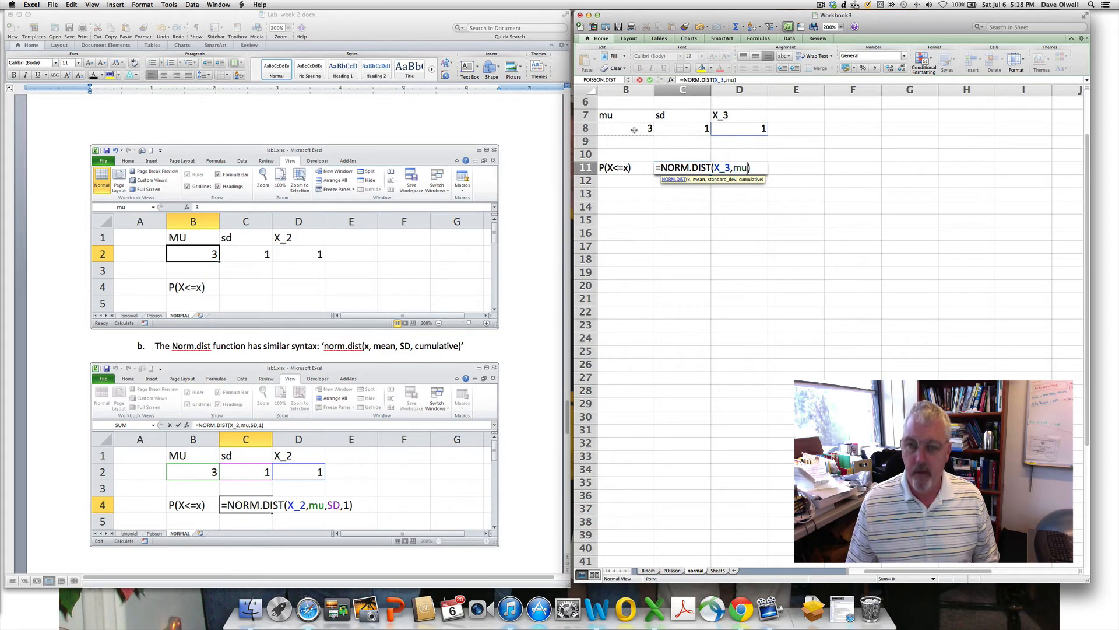
text(,)
click(694, 128)
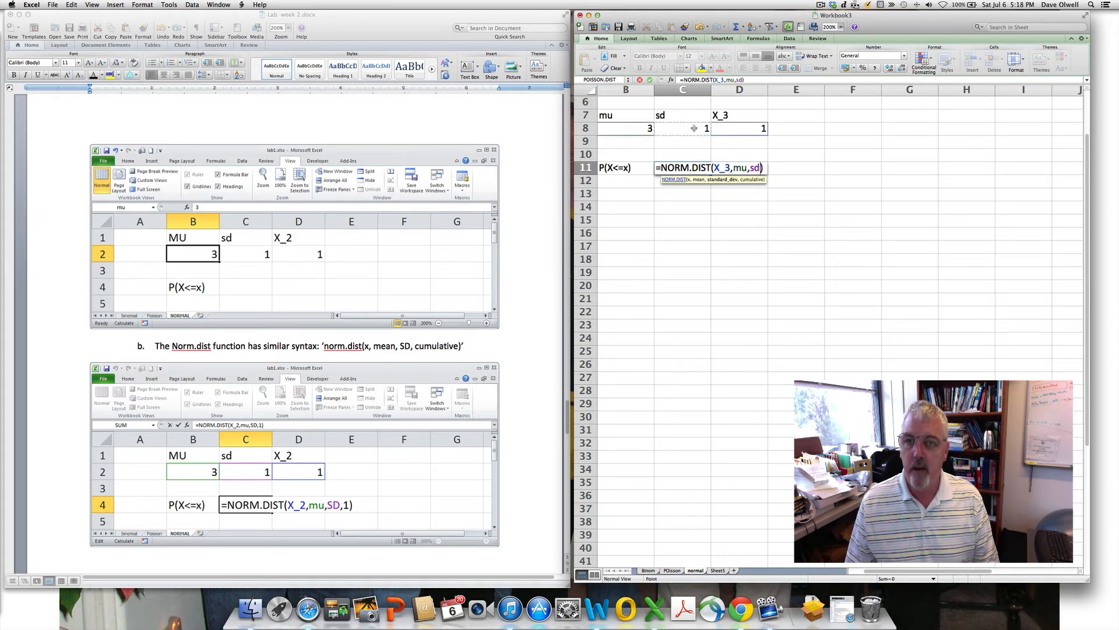
key(BackSpace)
text(,)
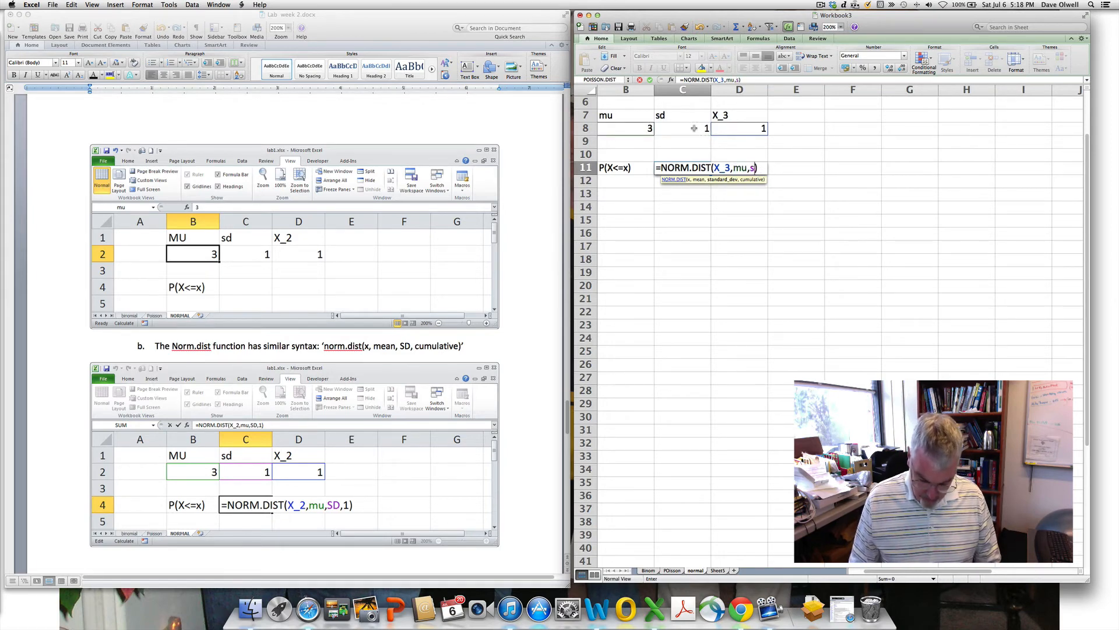
text(1)
key(Return)
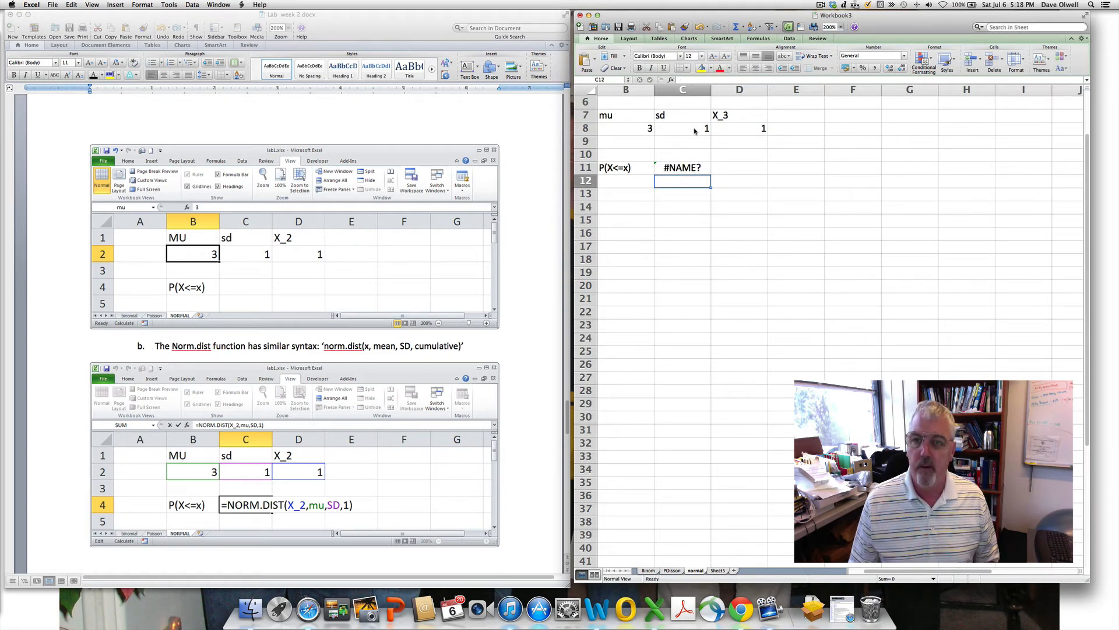
- Fix the #NAME? error so C11 reads =NORM.DIST(X_3,mu,sd,1), giving 0.02275013
double_click(693, 168)
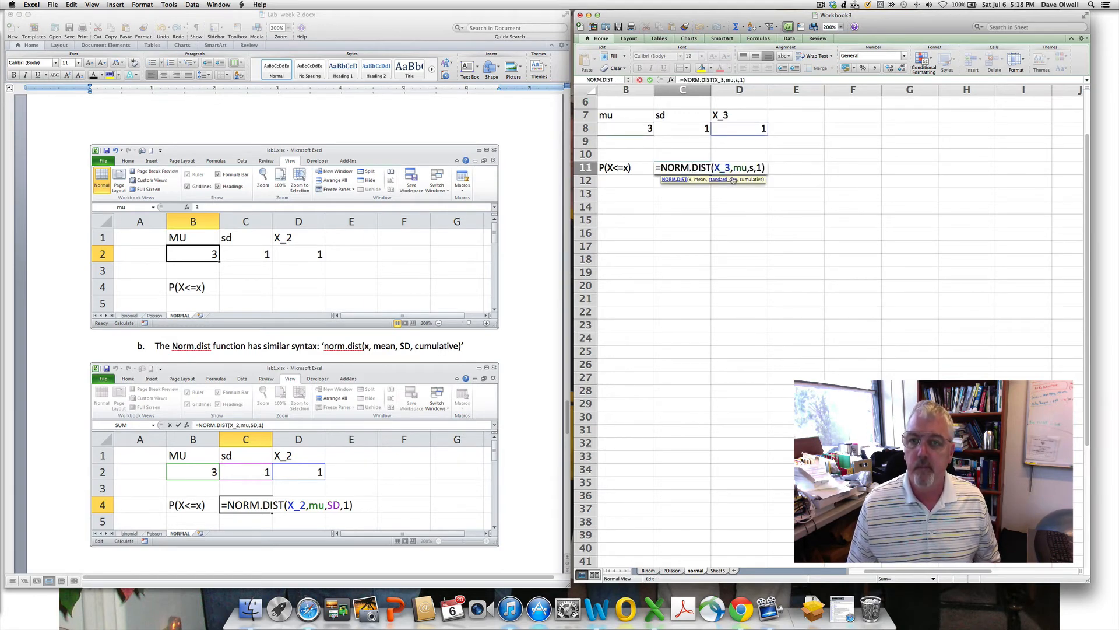
click(752, 168)
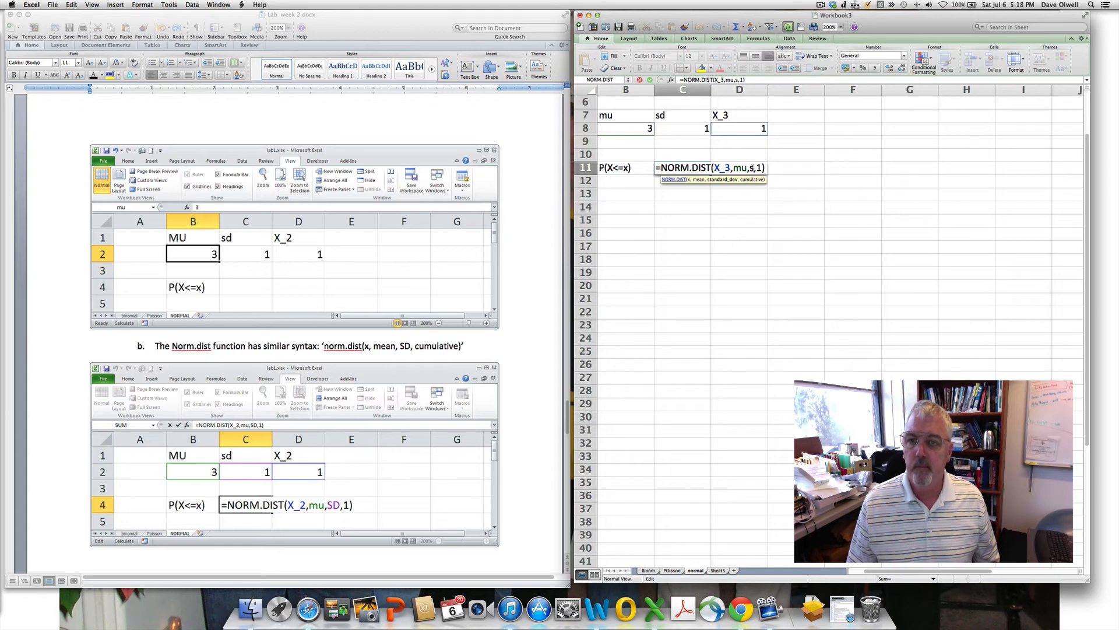
text(d)
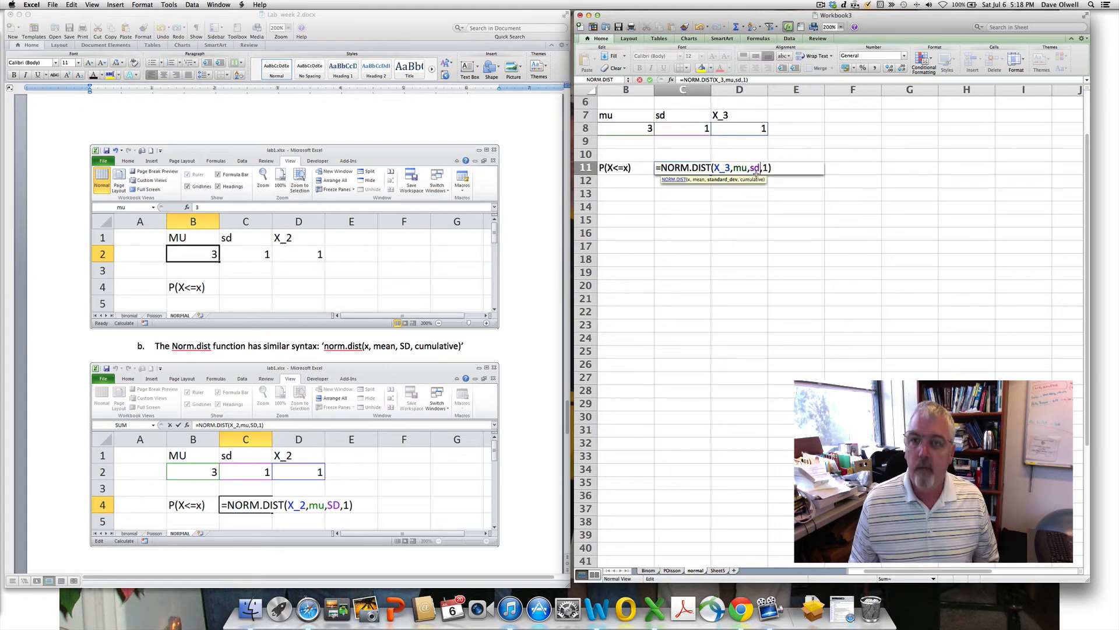
key(Return)
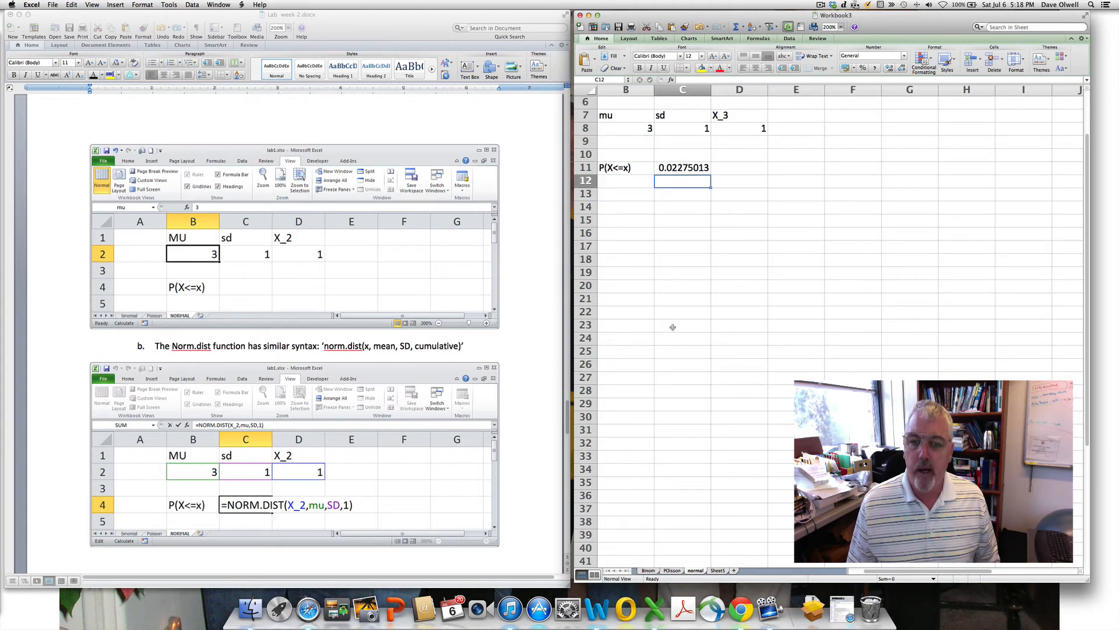
scroll(673, 327, left, 1)
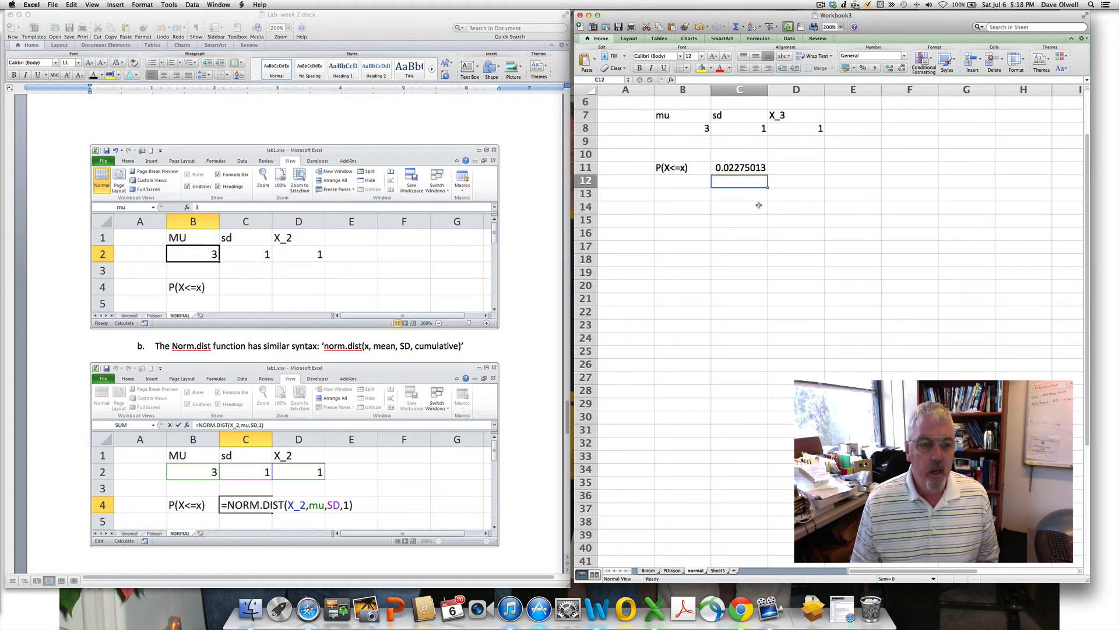
- Scroll the Word handout to part c on P(1 <= X <= 4) = F(4) – F(1)
click(520, 387)
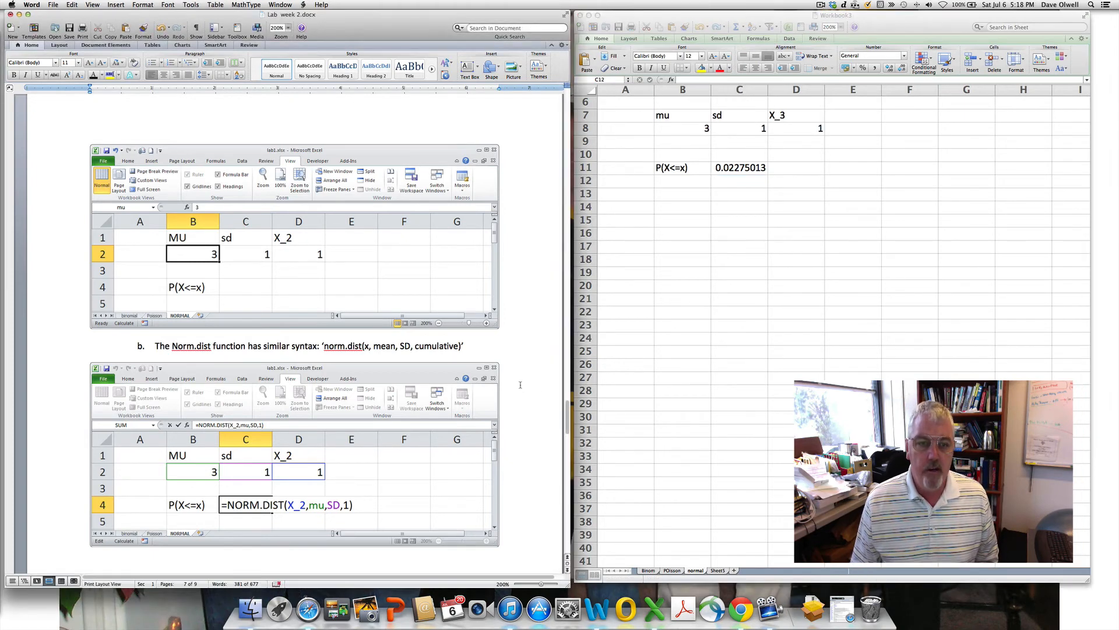
scroll(521, 385, down, 5)
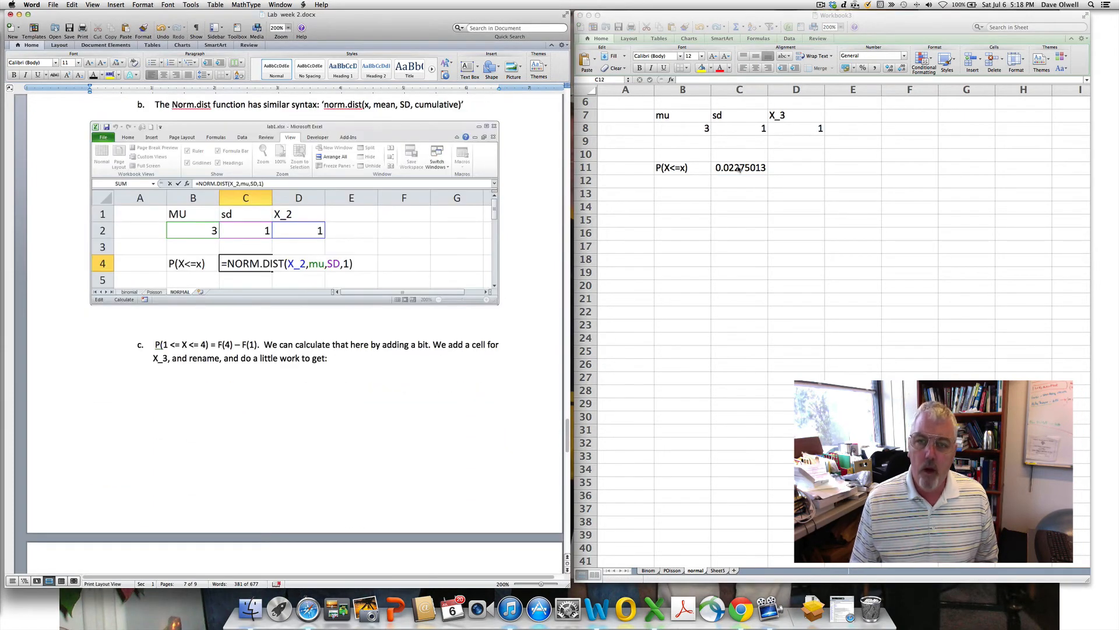
click(672, 184)
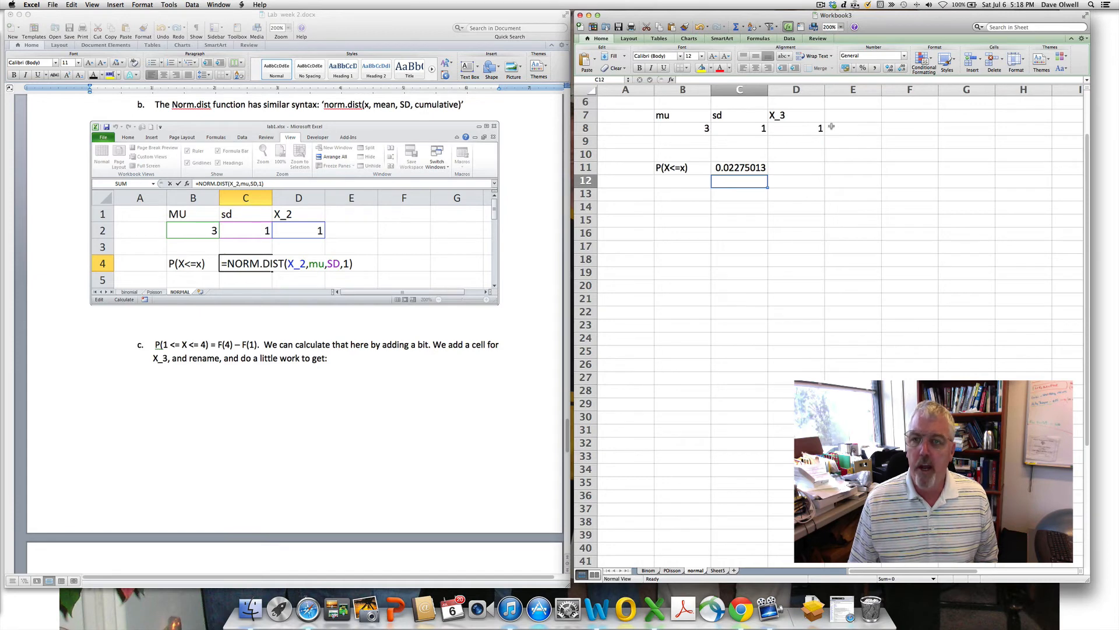
- Add the heading X_4 in E7 with the value 4 in E8
click(851, 116)
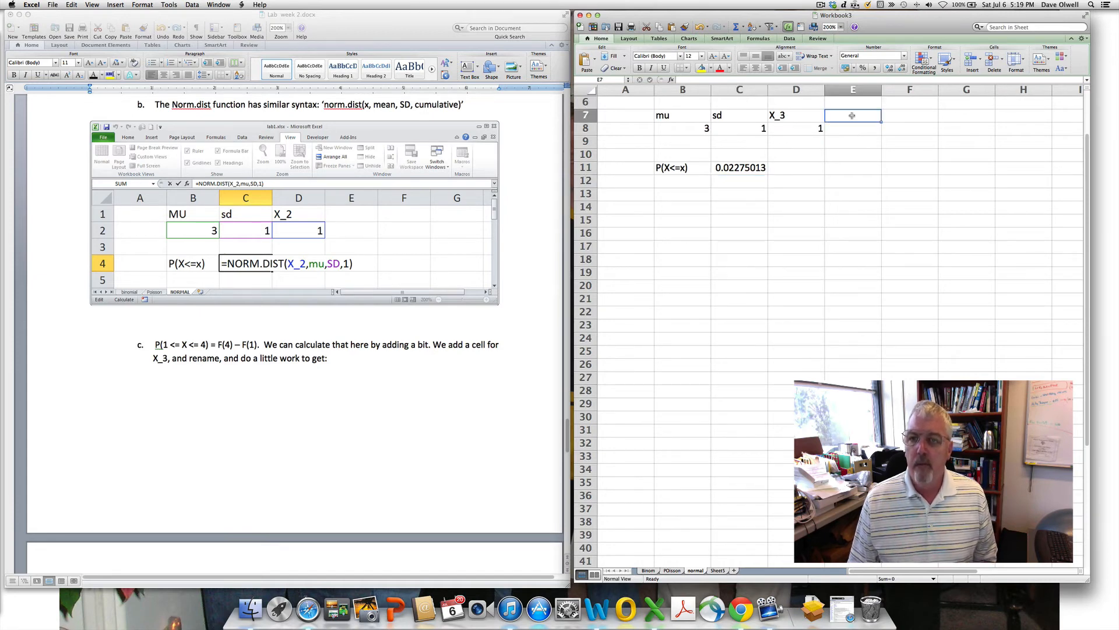
text(X_4)
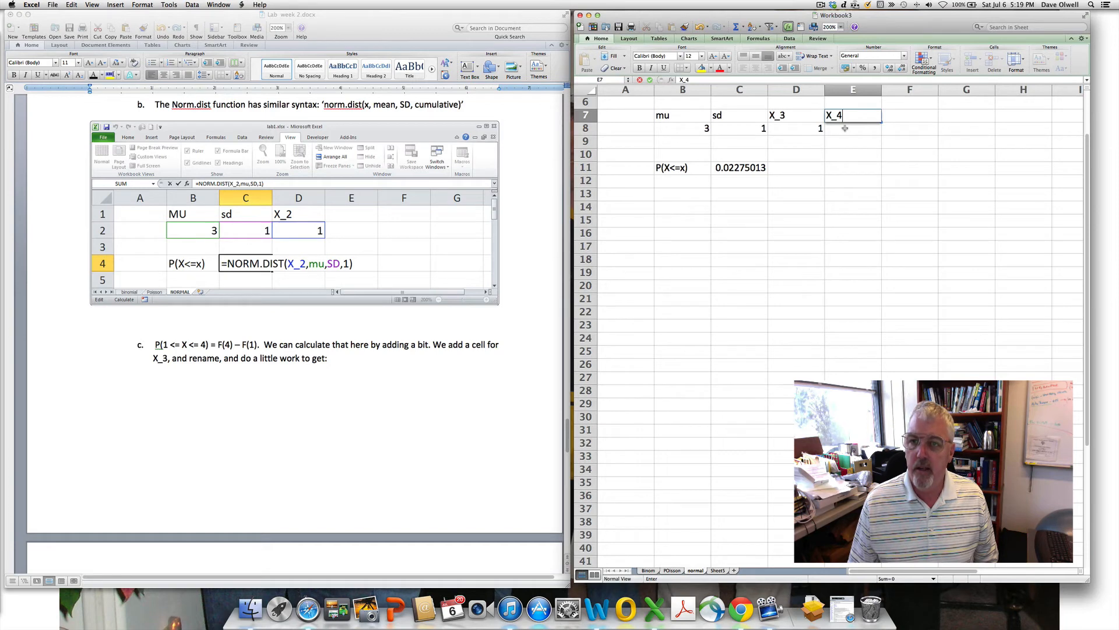
key(Return)
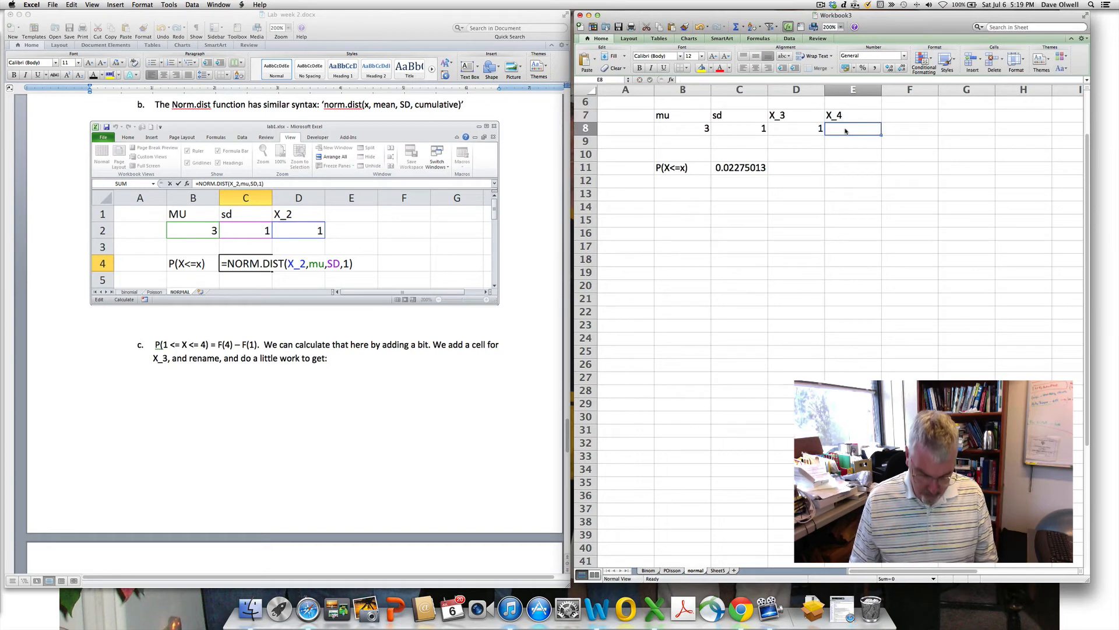
text(4)
- Add the label P(X<=X_4) in cell B12, correcting typos
click(674, 181)
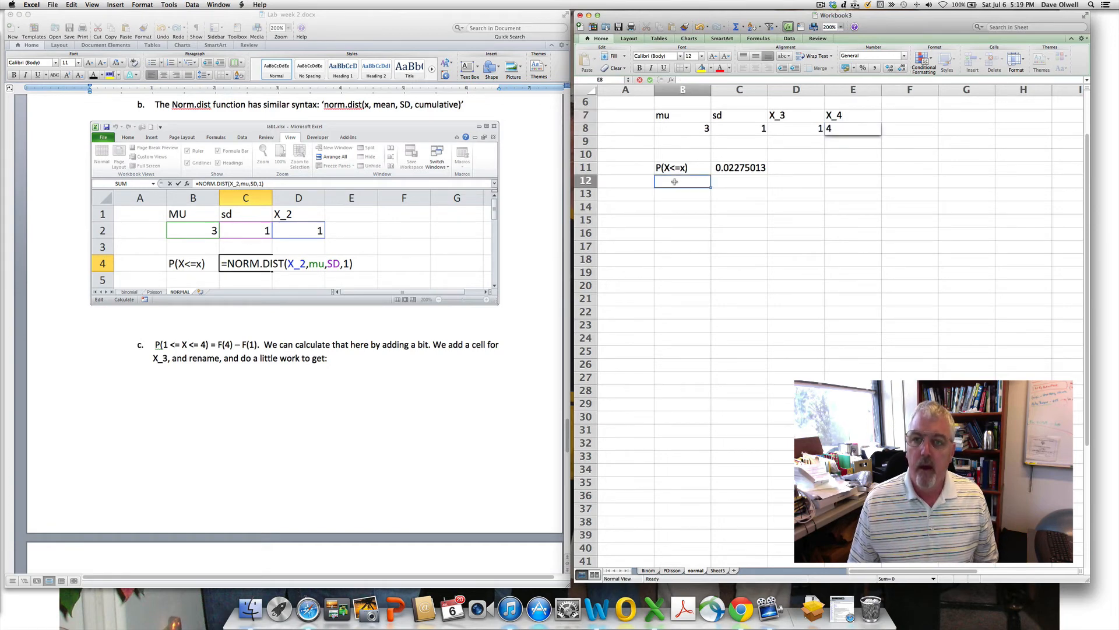
text(P)
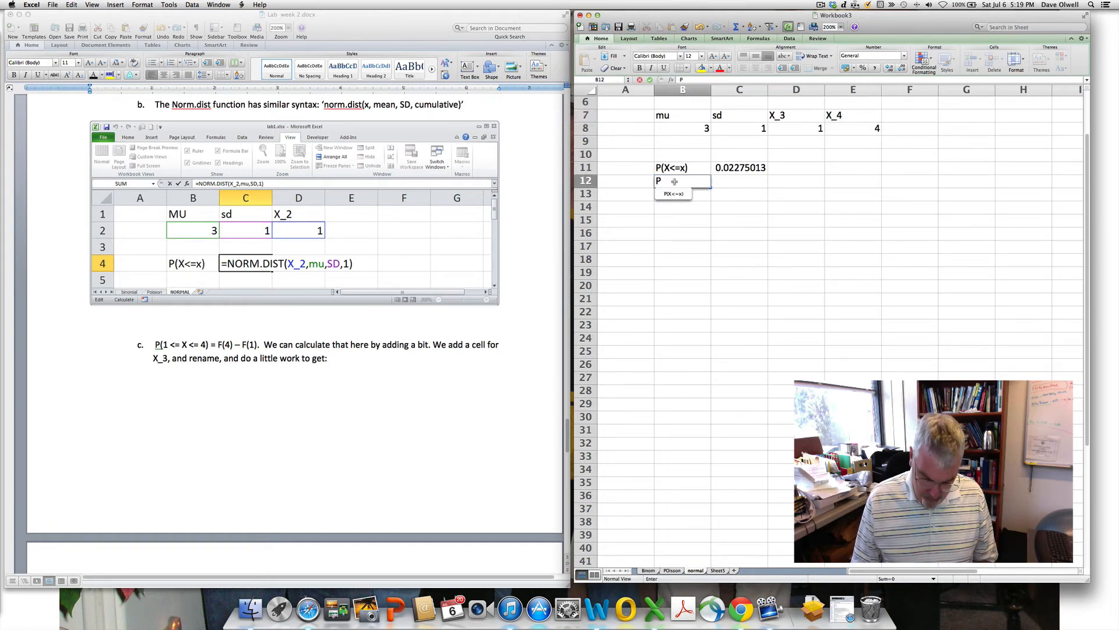
text(()
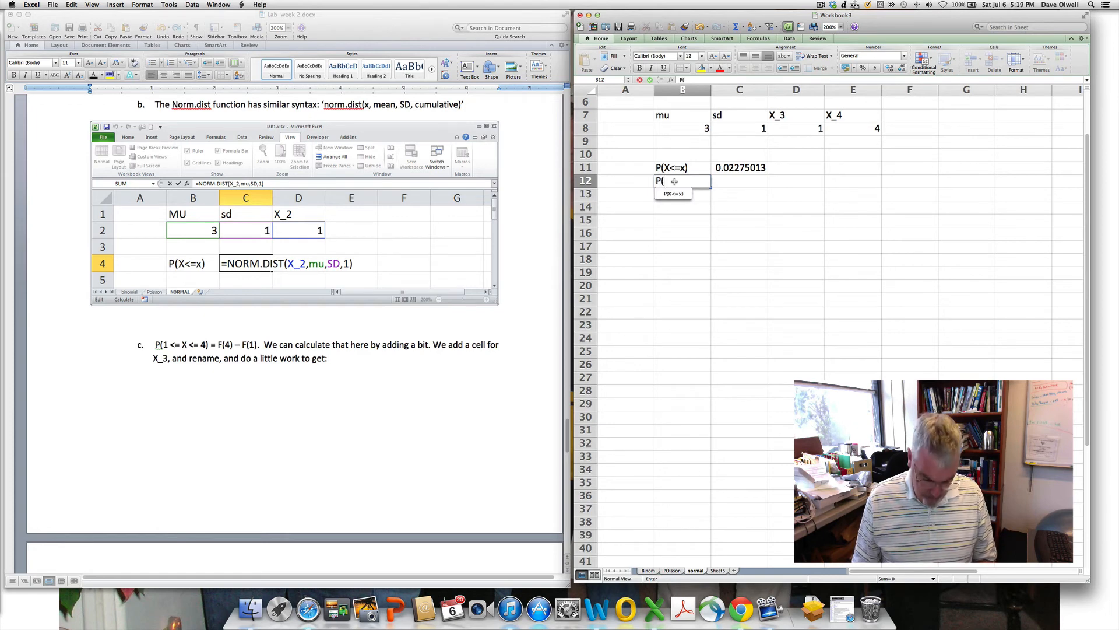
text(X,=)
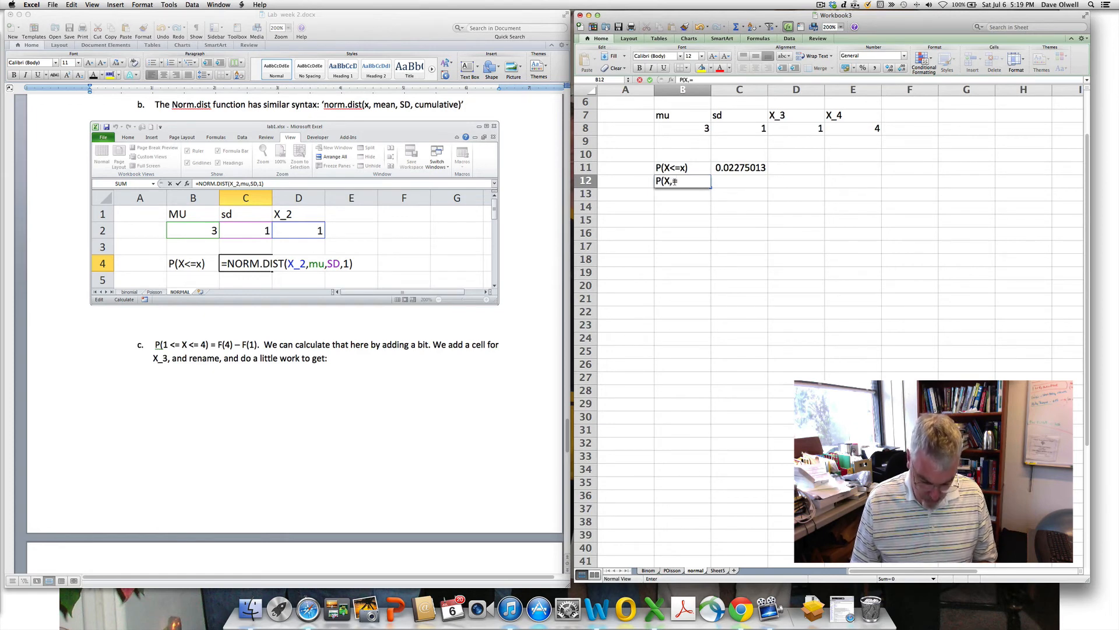
text(X-4))
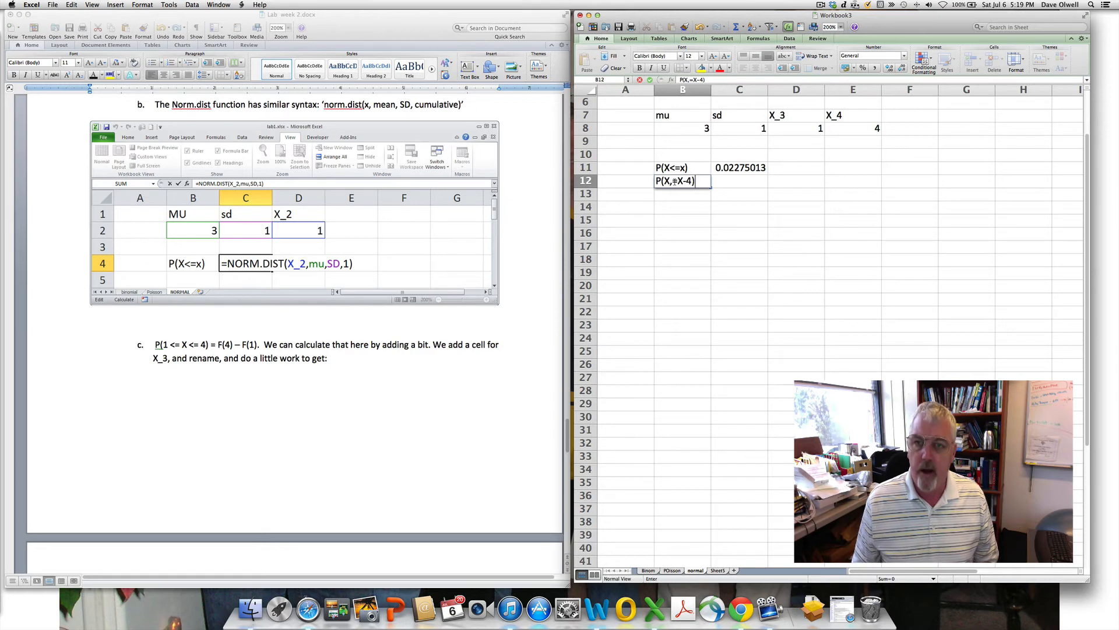
key(BackSpace)
key(BackSpace)
key(BackSpace)
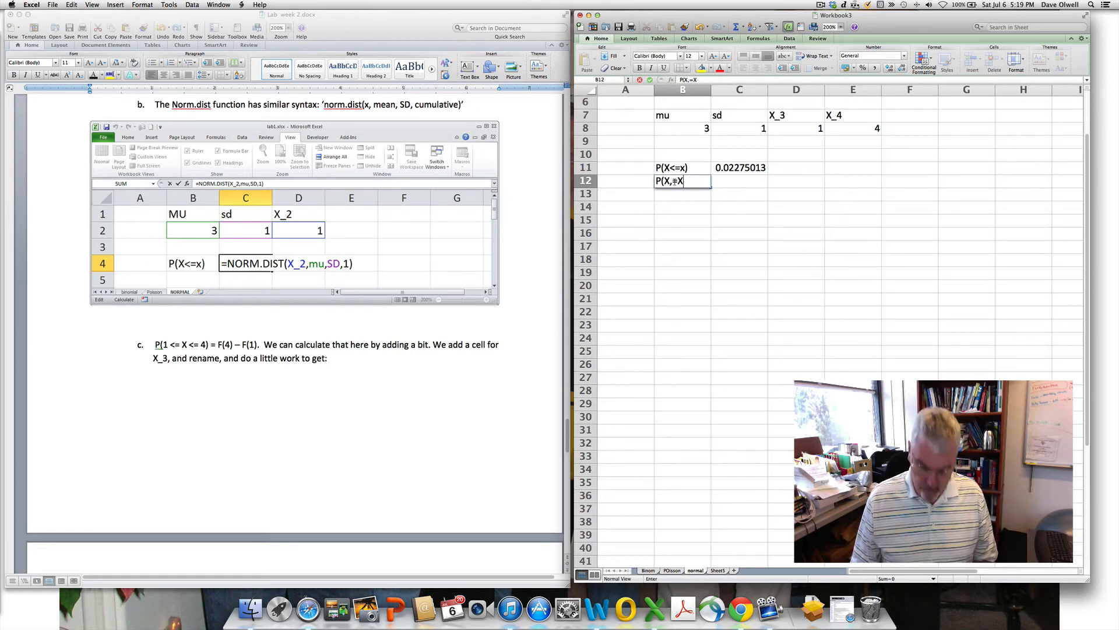
text(_4))
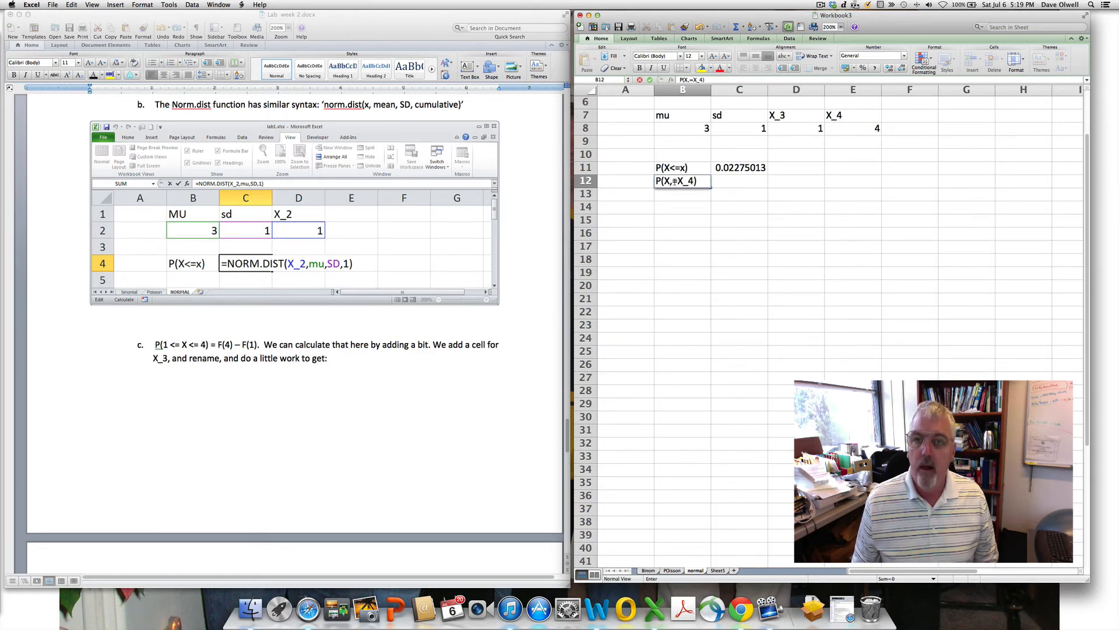
click(673, 181)
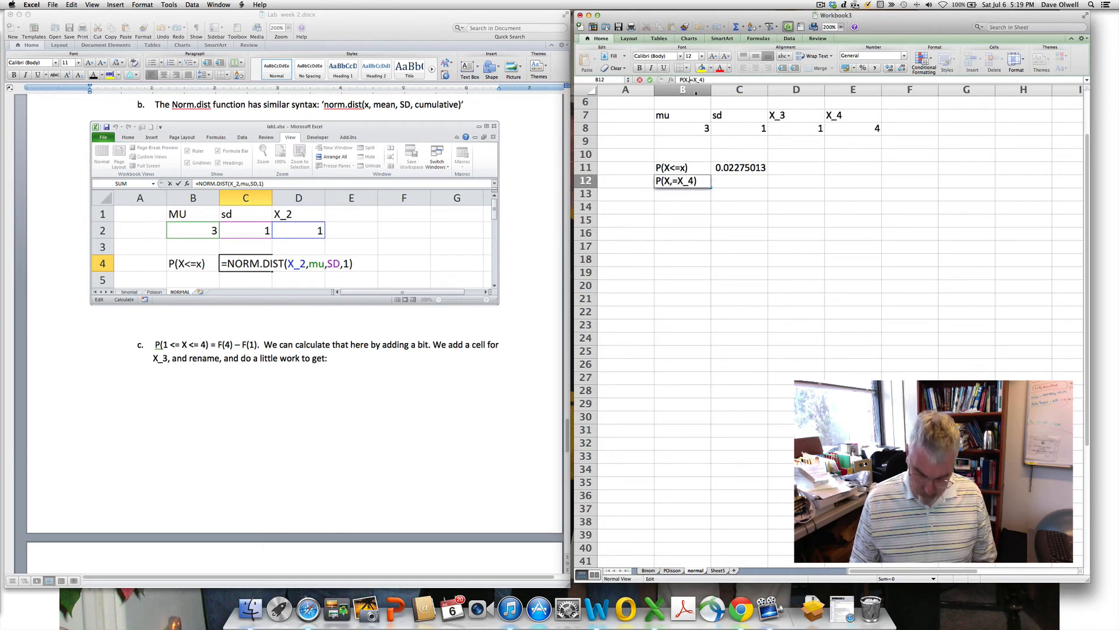
key(BackSpace)
text(<)
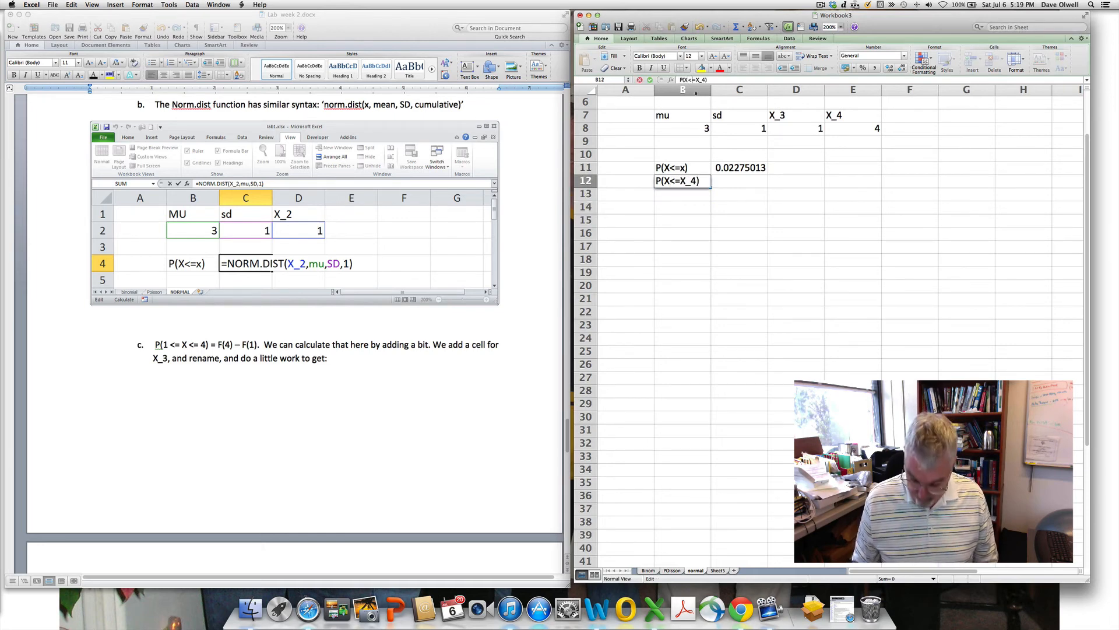
key(Return)
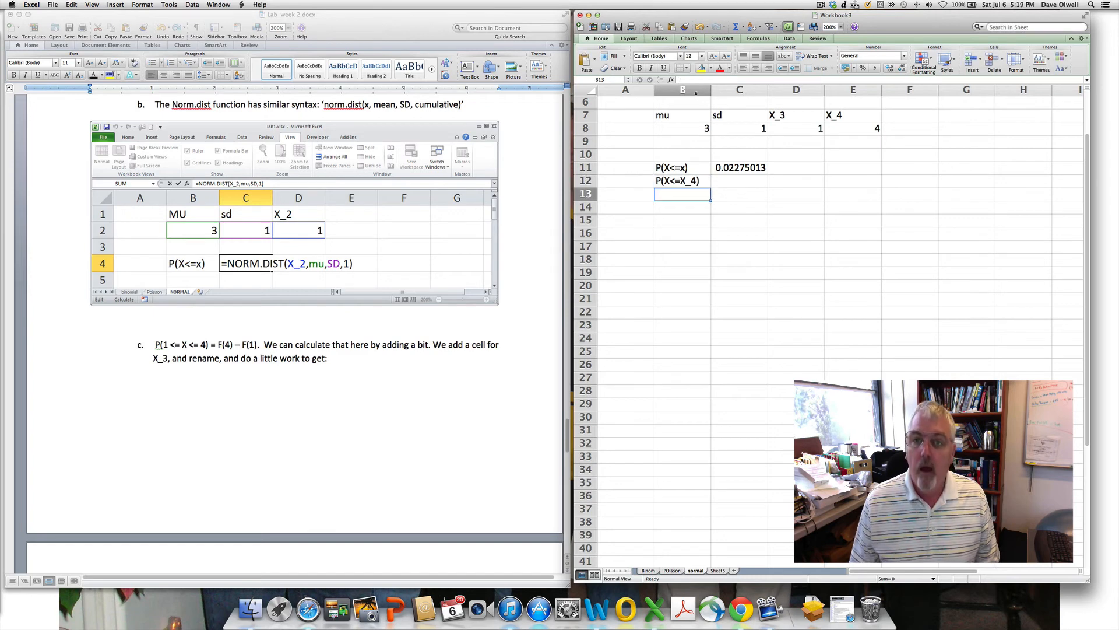
click(743, 178)
click(751, 166)
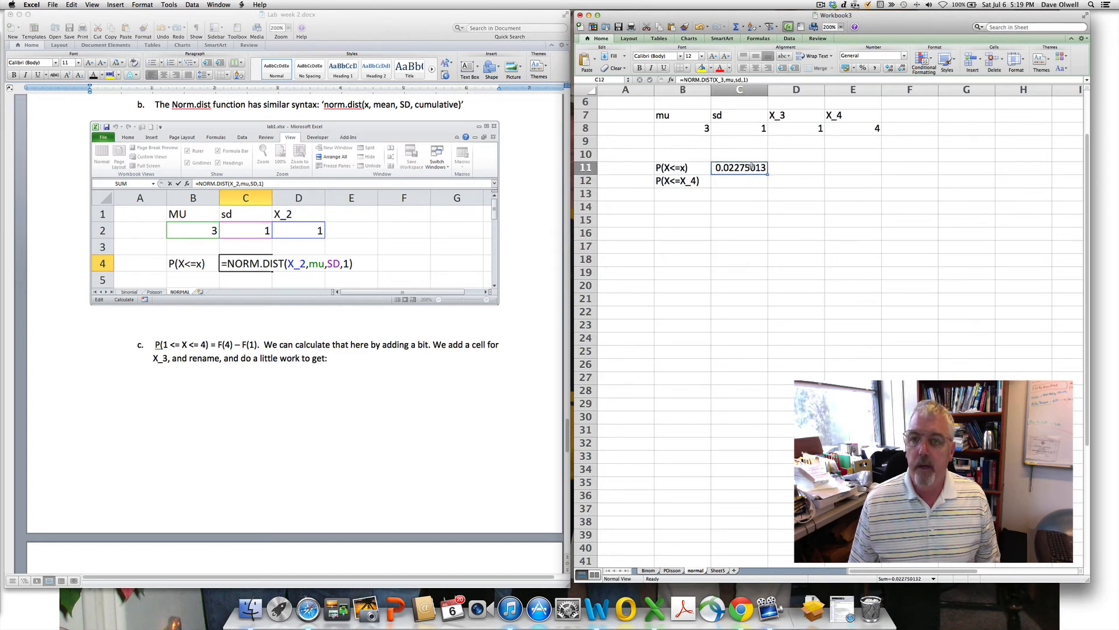
- Name cell E8 as X_4
click(850, 128)
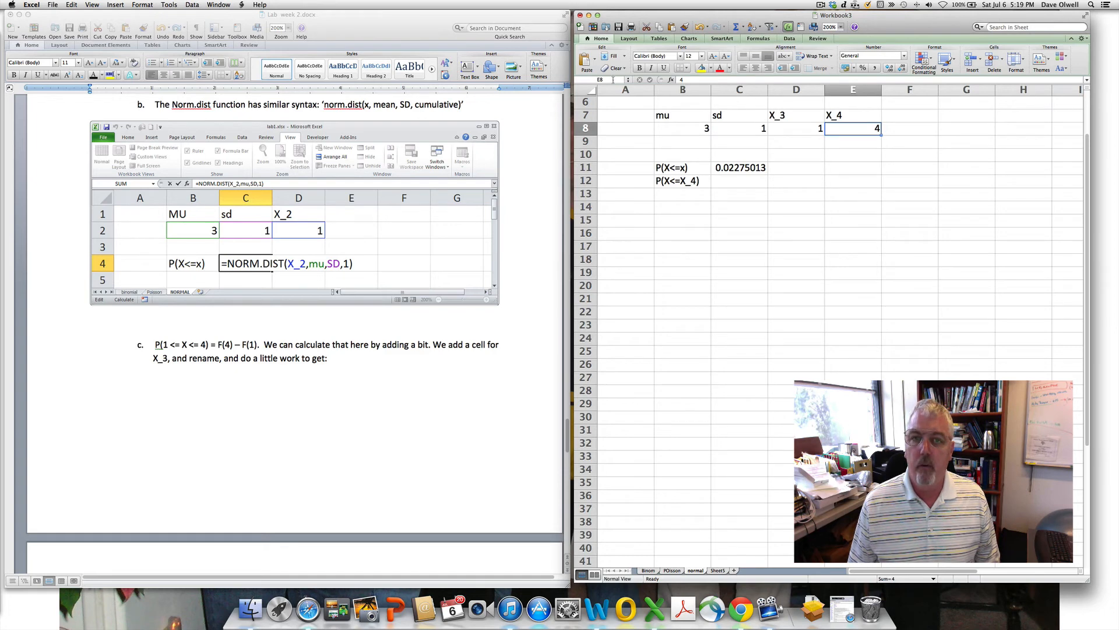
click(614, 80)
text(X)
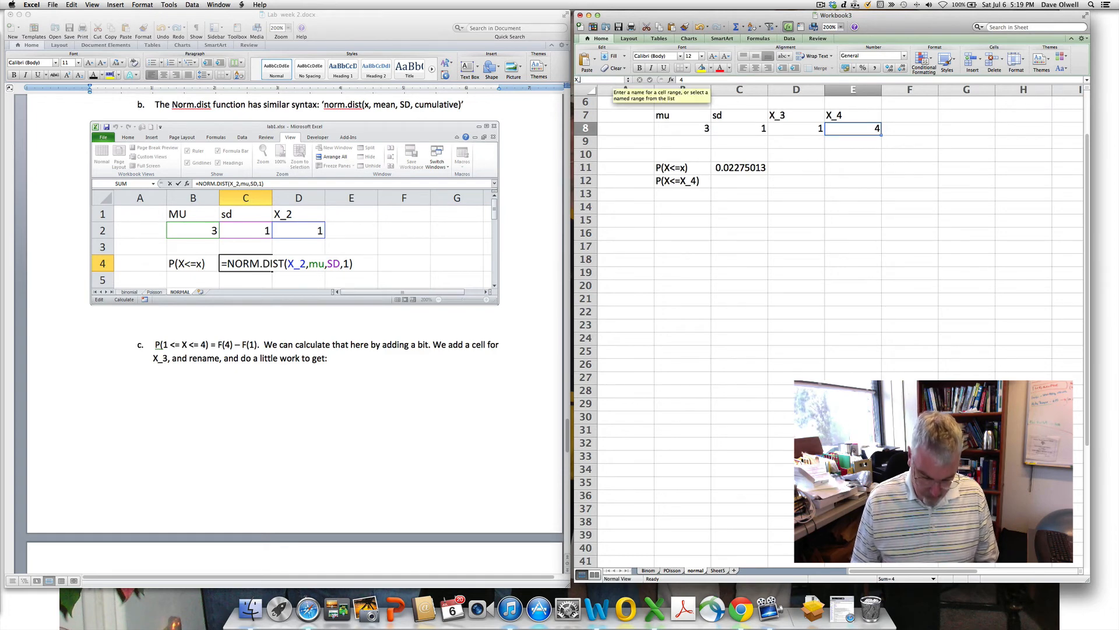
text(_4)
key(Return)
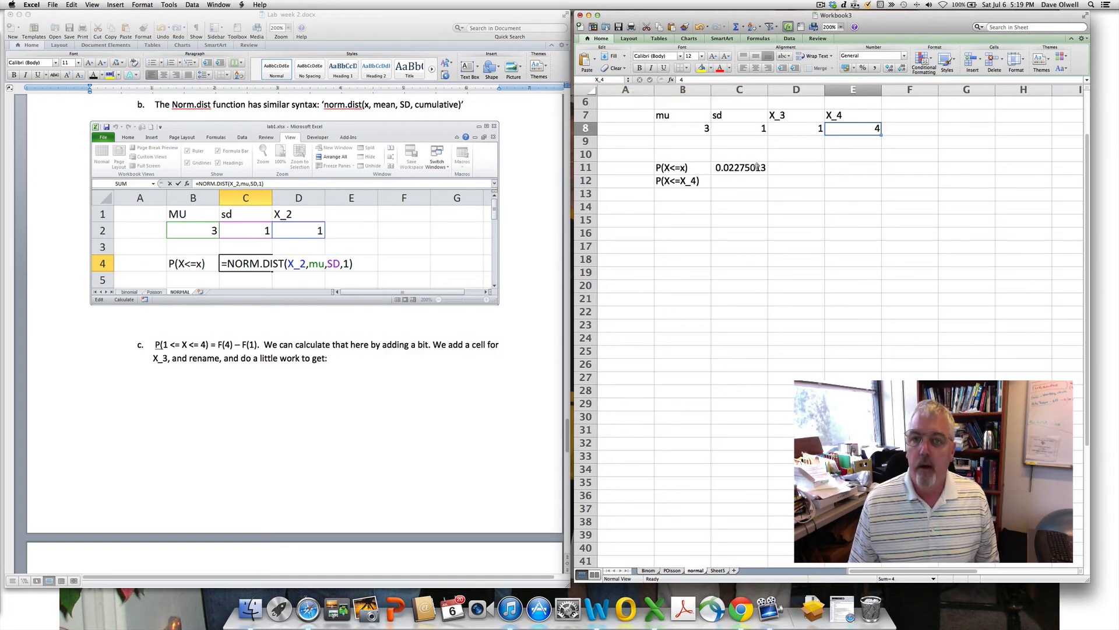
- Copy the C11 formula into C12 and change X_3 to X_4, giving 0.84134475
click(757, 167)
drag(767, 173, 767, 187)
click(738, 183)
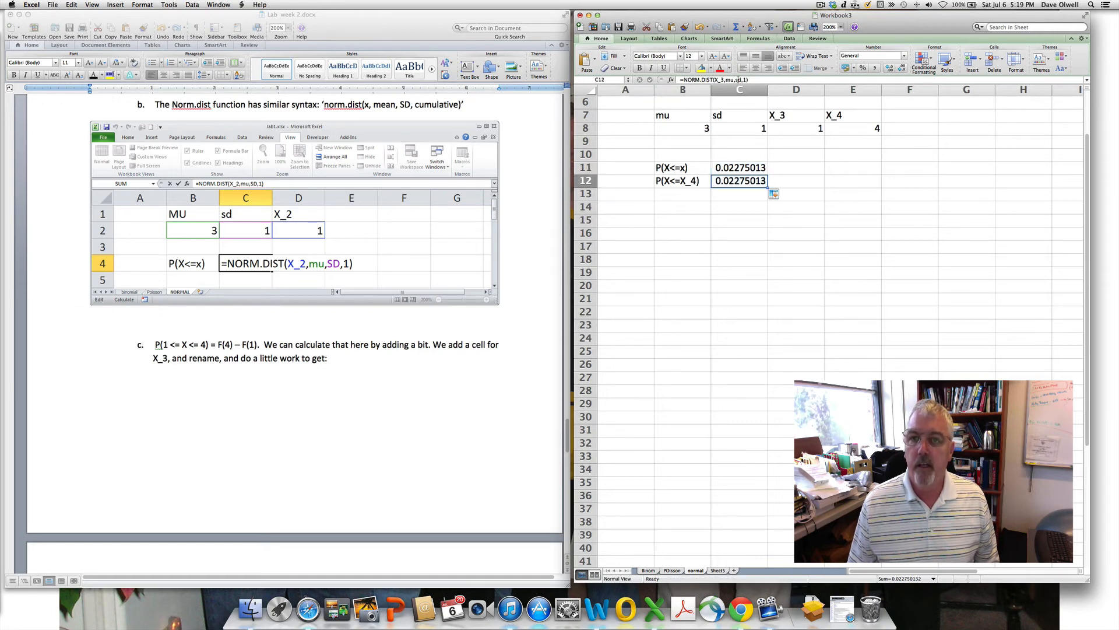
click(723, 81)
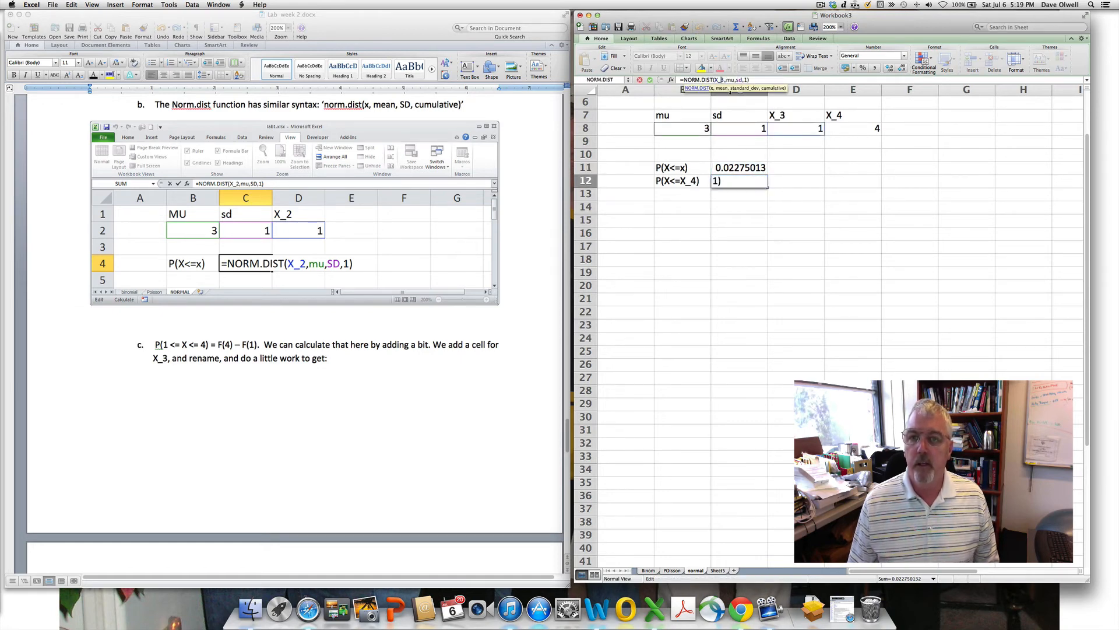
key(Left)
key(Left)
key(Left)
key(Left)
key(Left)
key(Left)
key(Left)
key(Left)
key(Left)
key(BackSpace)
text(4)
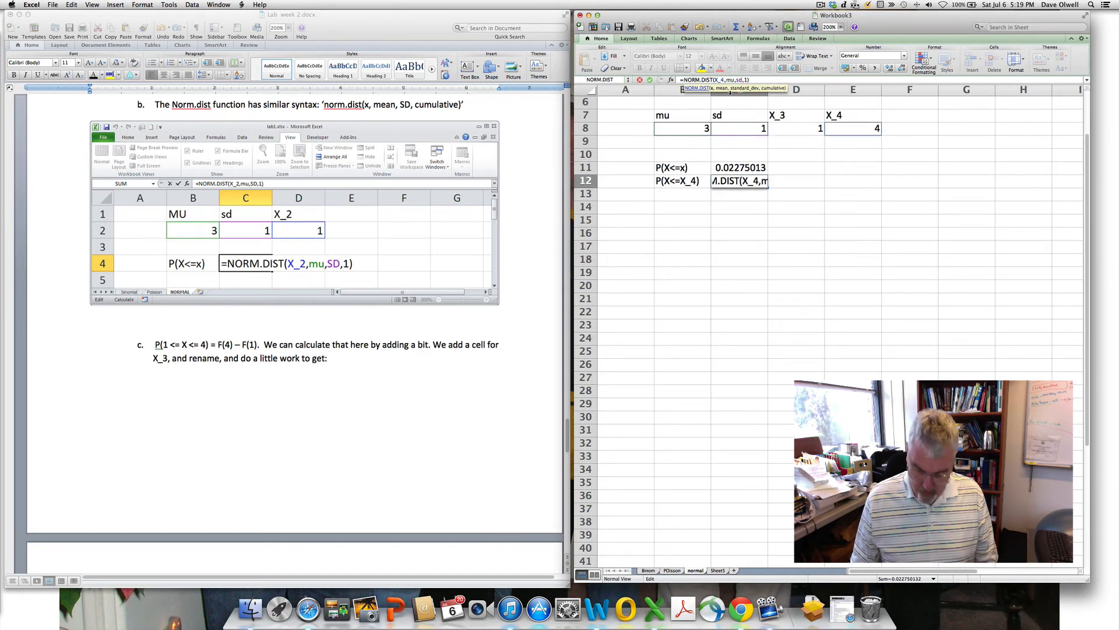
key(Return)
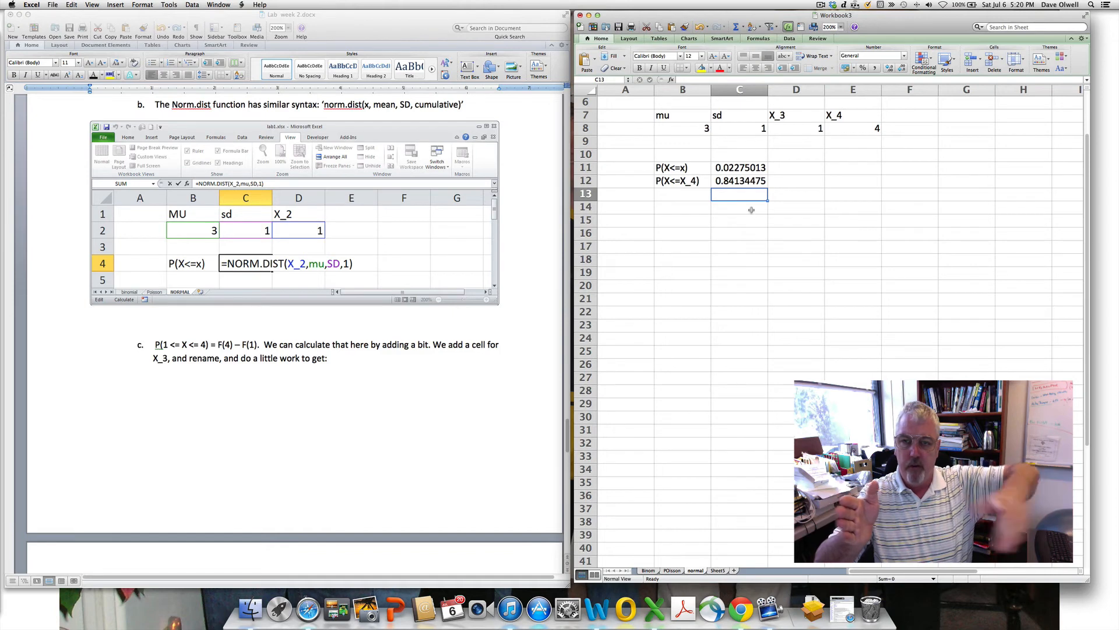
- Add the label P(1<X<=4) in cell B13
click(685, 197)
text(P)
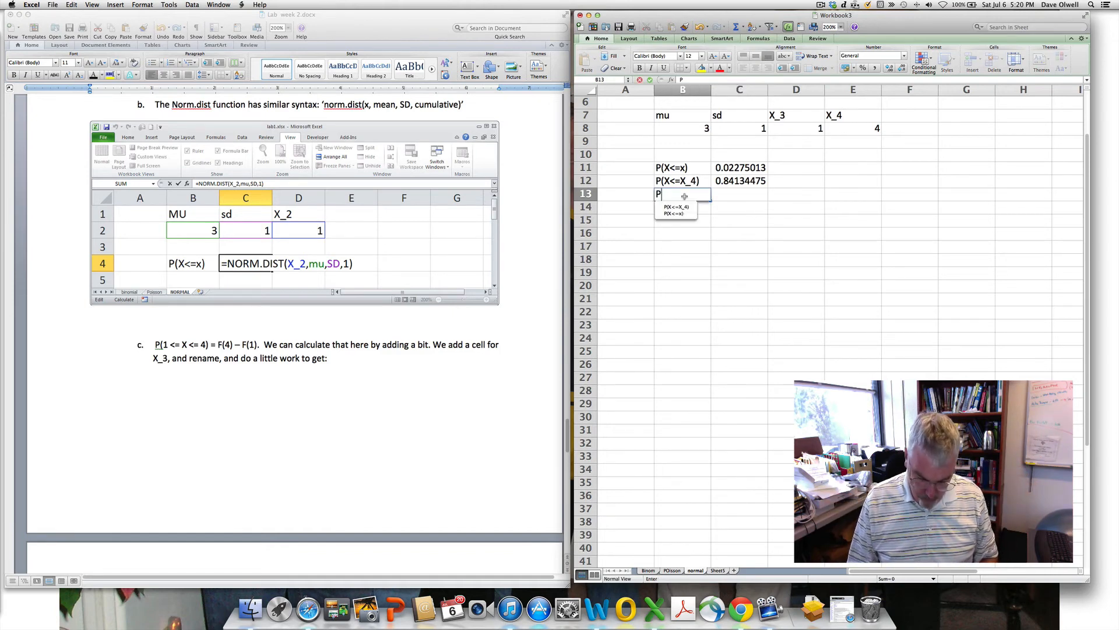
text((1)
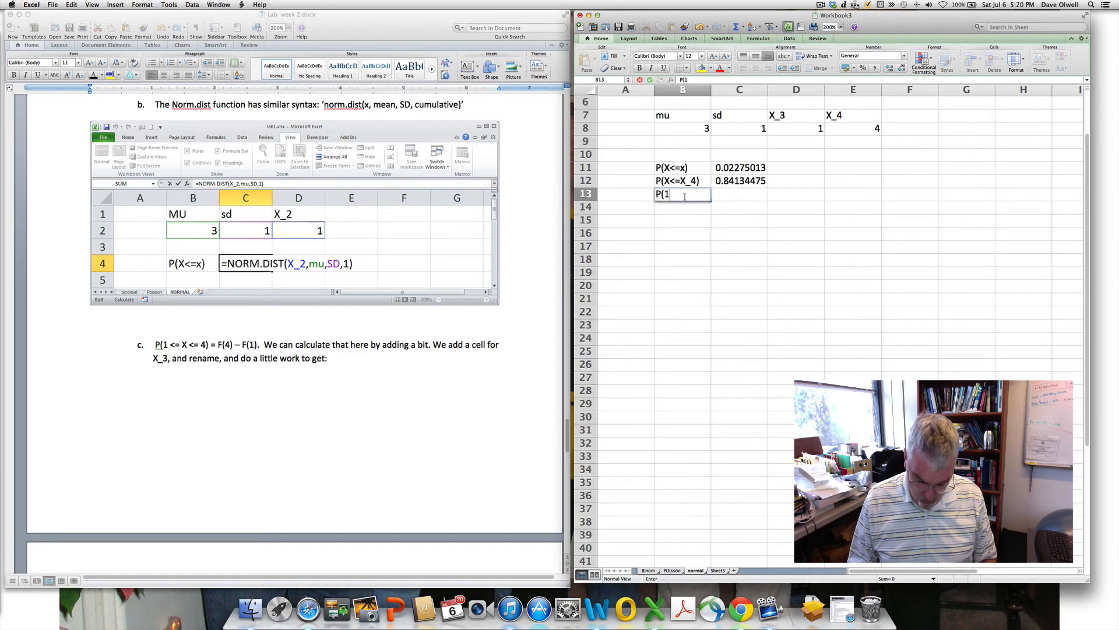
text(<)
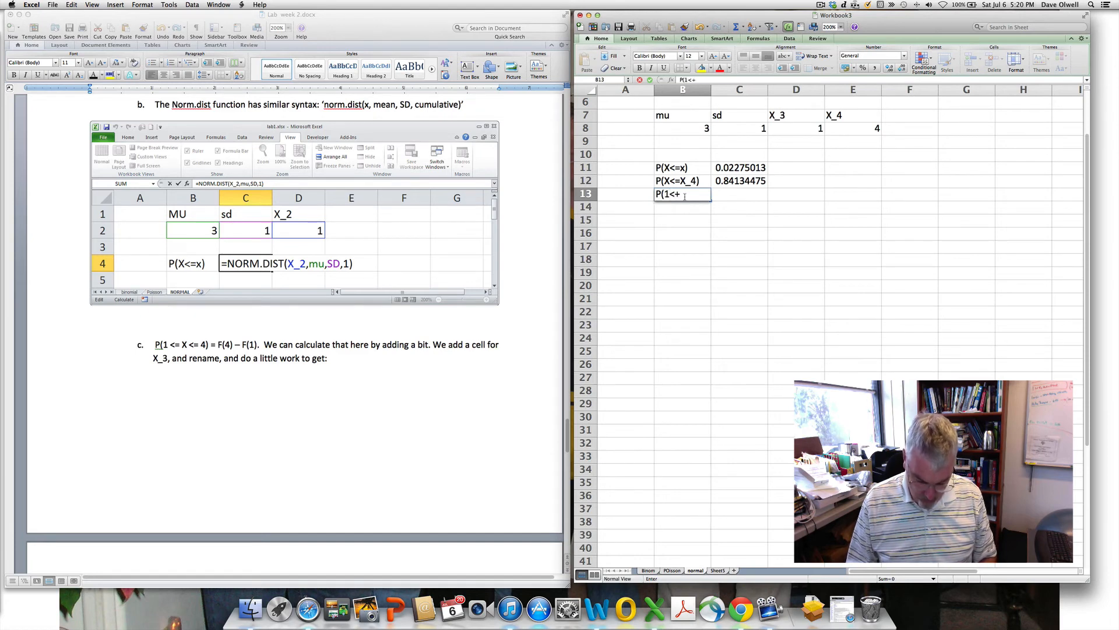
text(+X<)
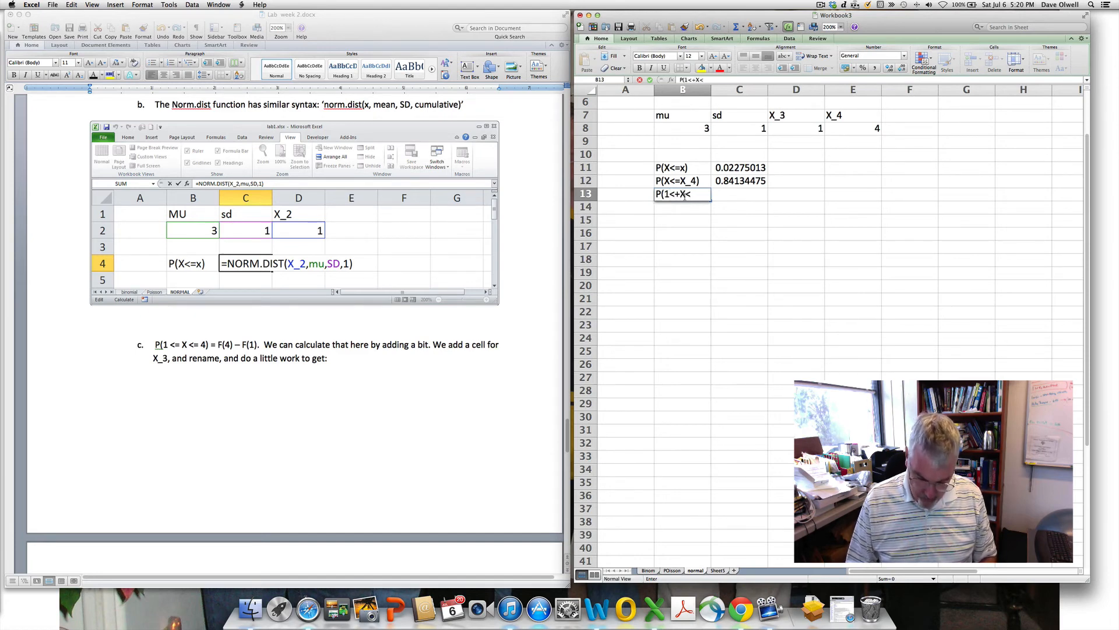
text(=4)
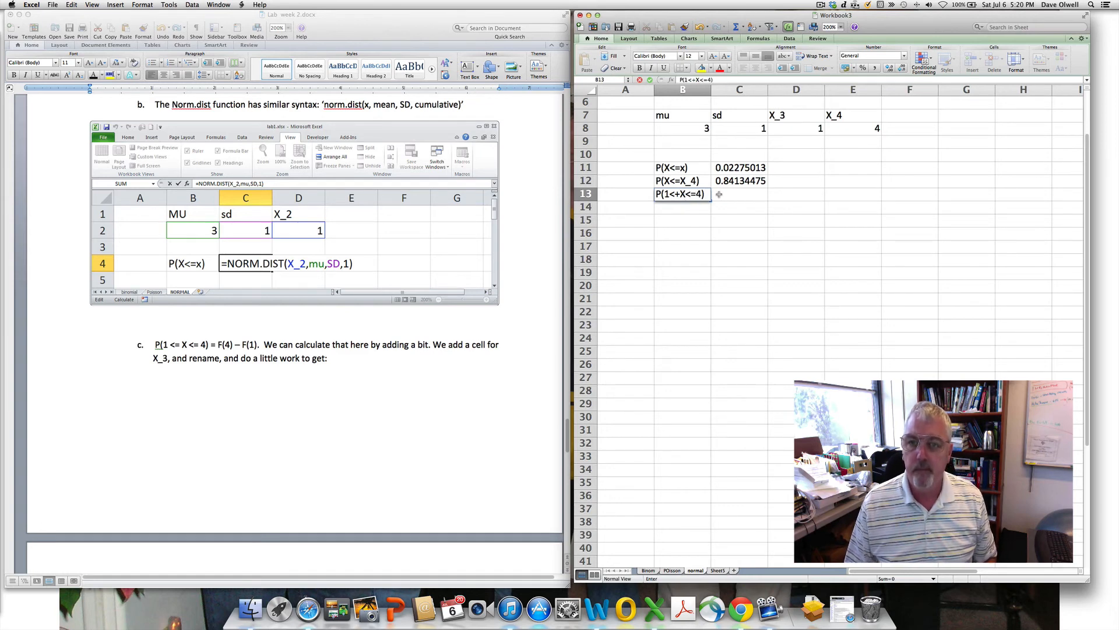
click(678, 194)
key(BackSpace)
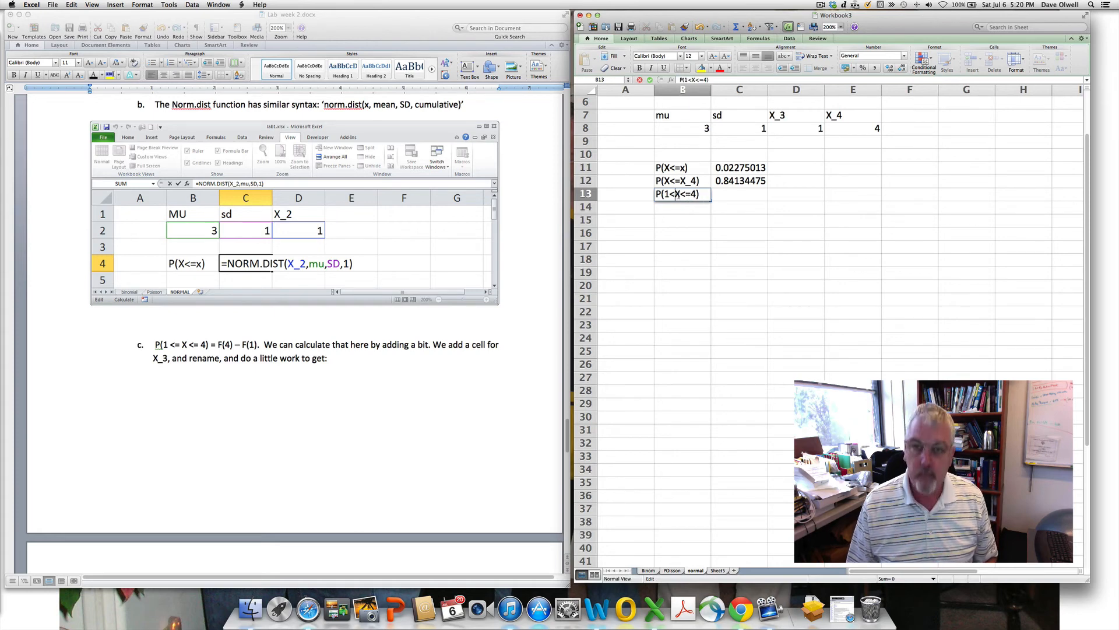
- Enter =C12-C11 in C13 to get the interval probability 0.81859461
click(727, 196)
text(=)
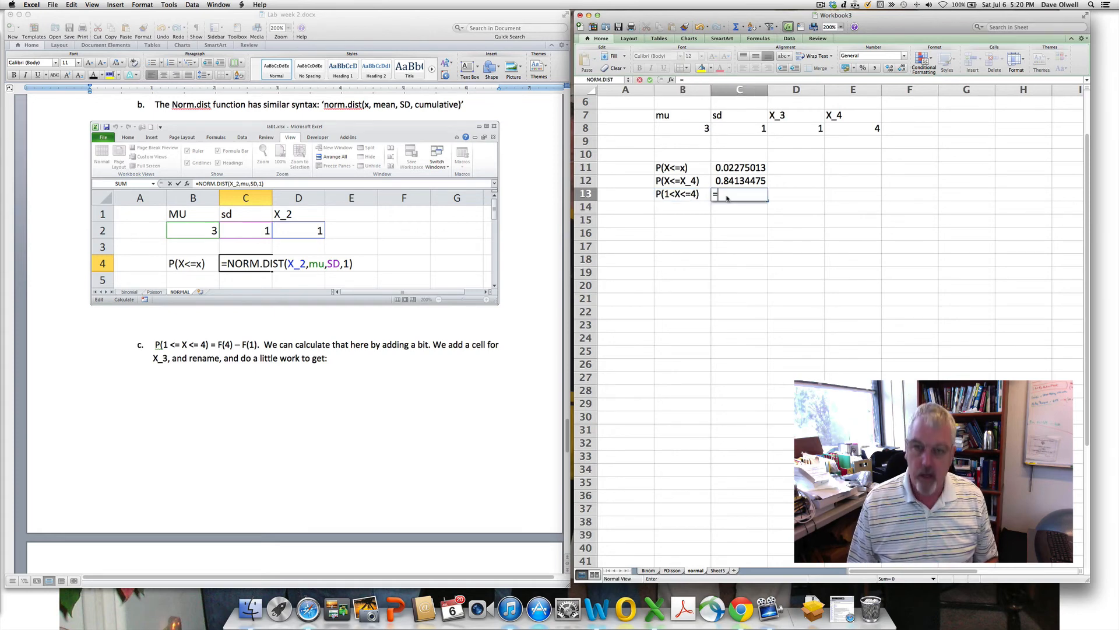
click(740, 182)
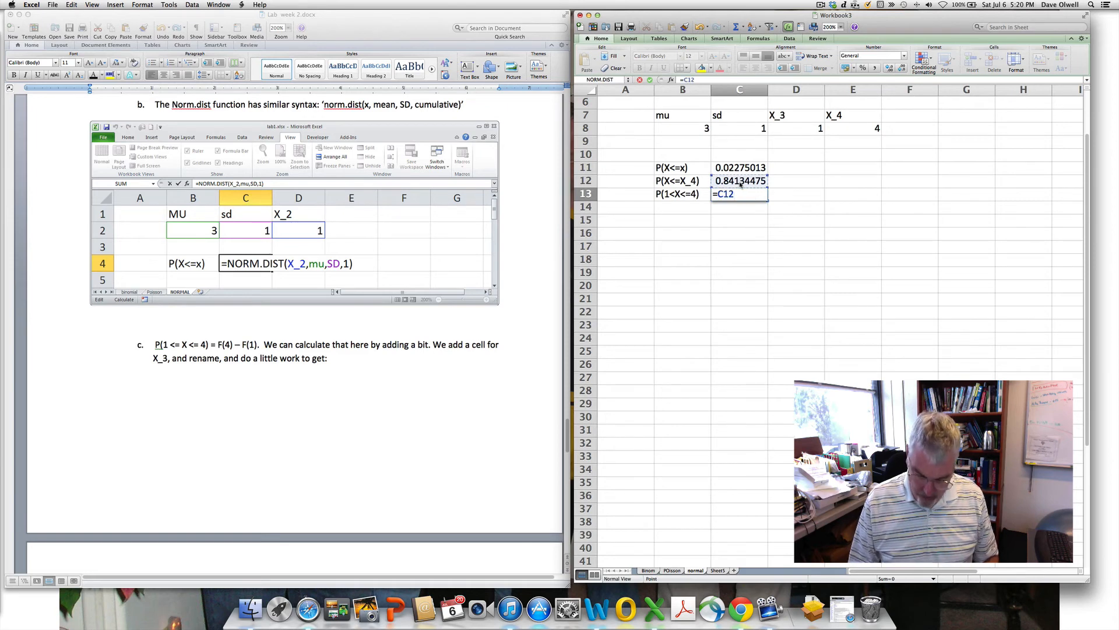
text(-)
click(741, 167)
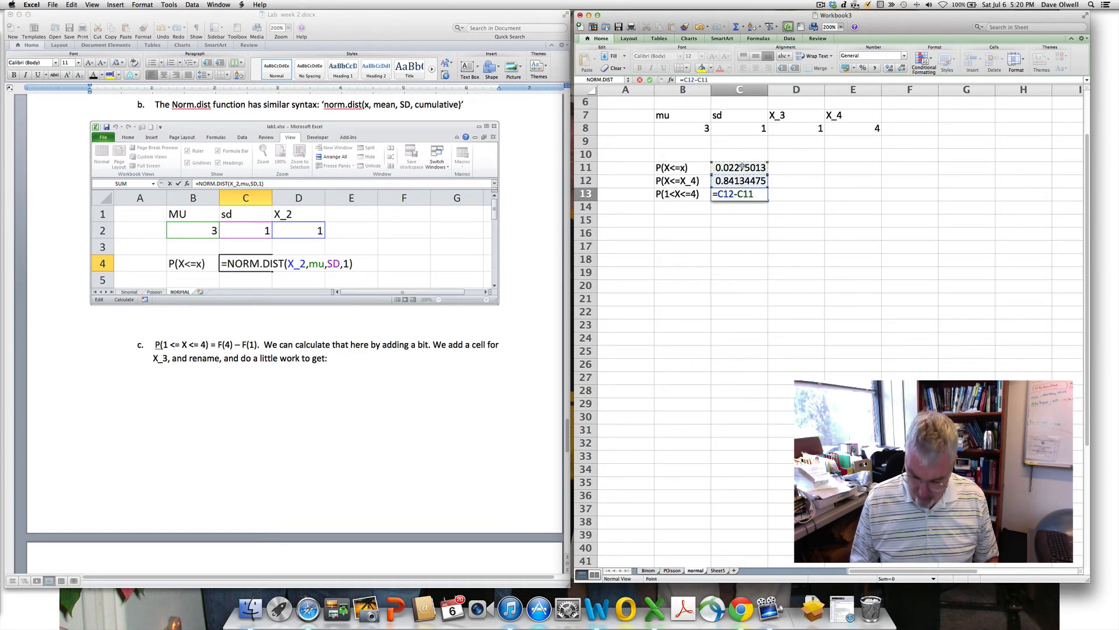
key(Return)
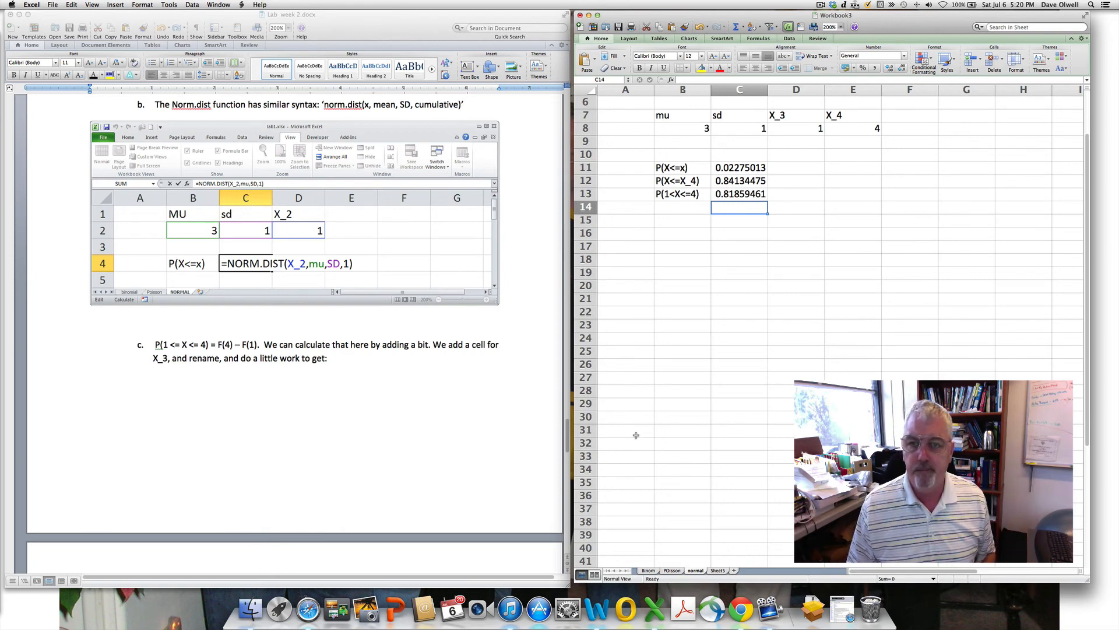
scroll(644, 386, down, 7)
scroll(647, 386, up, 5)
scroll(647, 386, up, 3)
scroll(414, 445, down, 8)
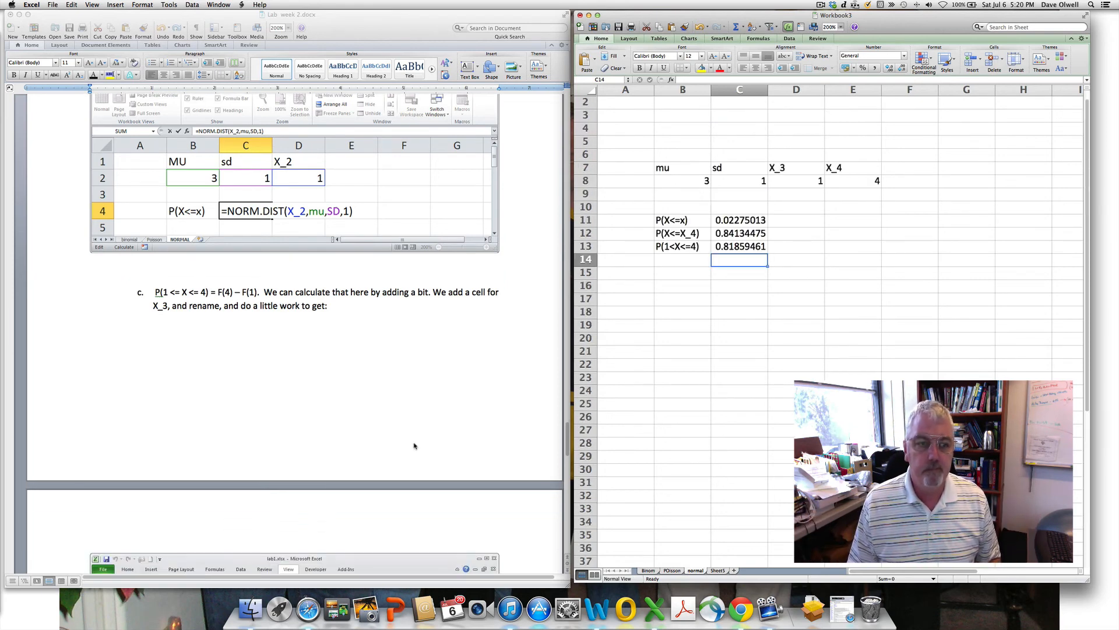
scroll(412, 445, down, 5)
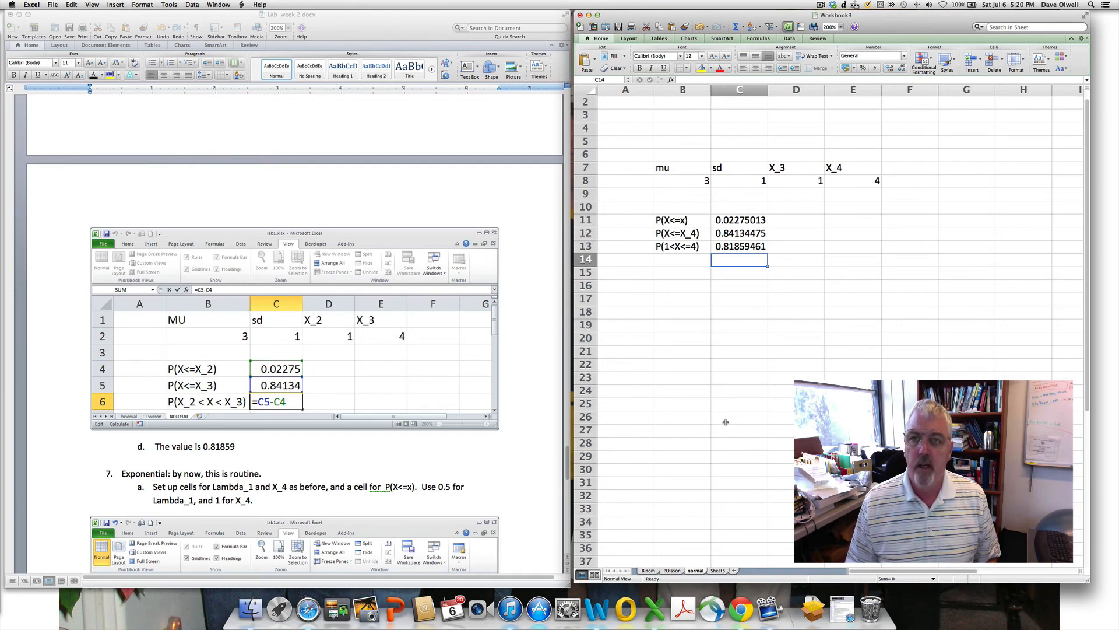
- Rename the blank Sheet5 to 'expon'
click(719, 571)
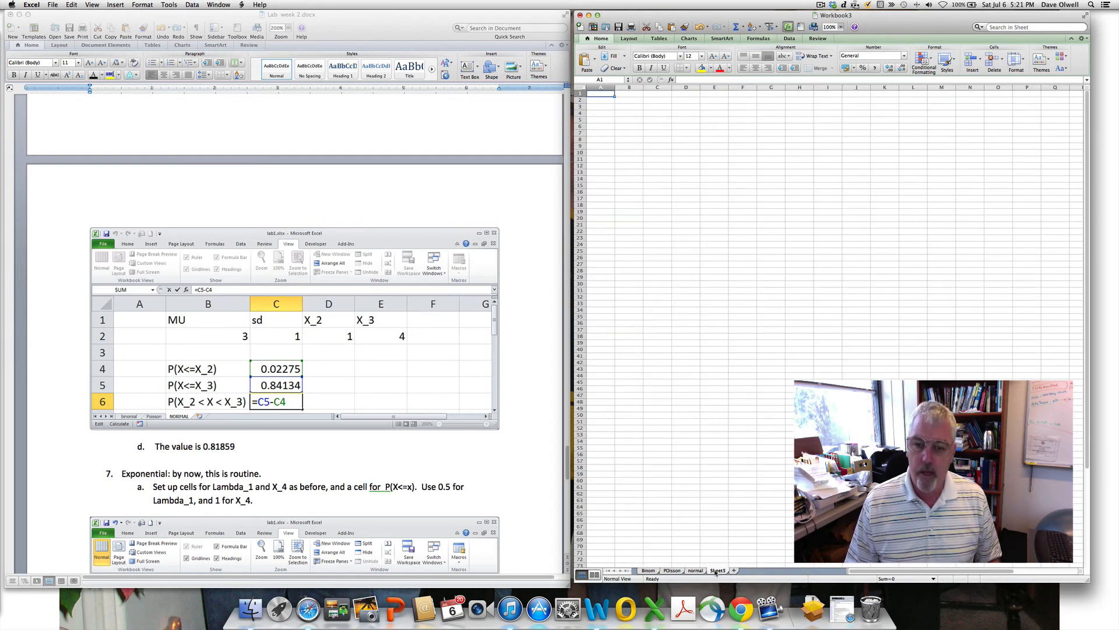
double_click(716, 572)
text(expon)
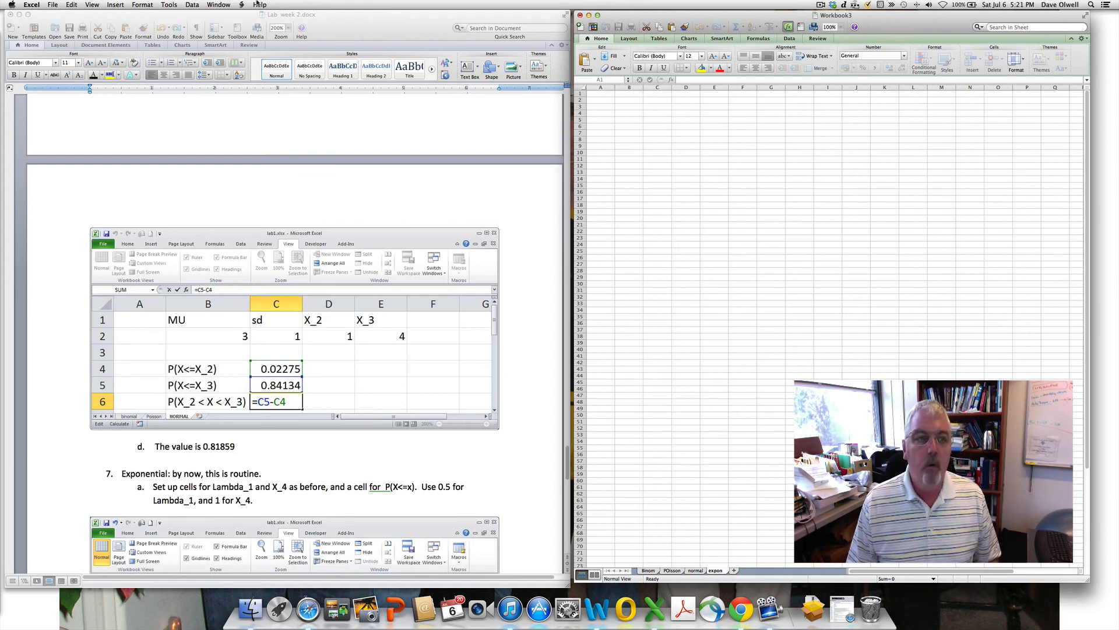
click(734, 211)
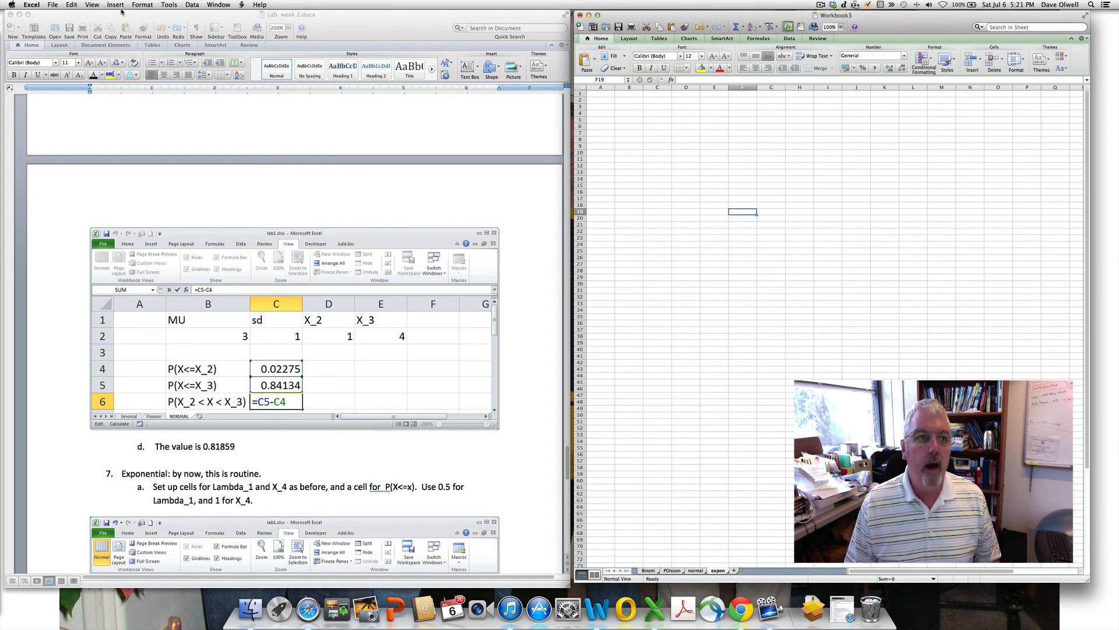
- Zoom the expon sheet to 200%
click(92, 6)
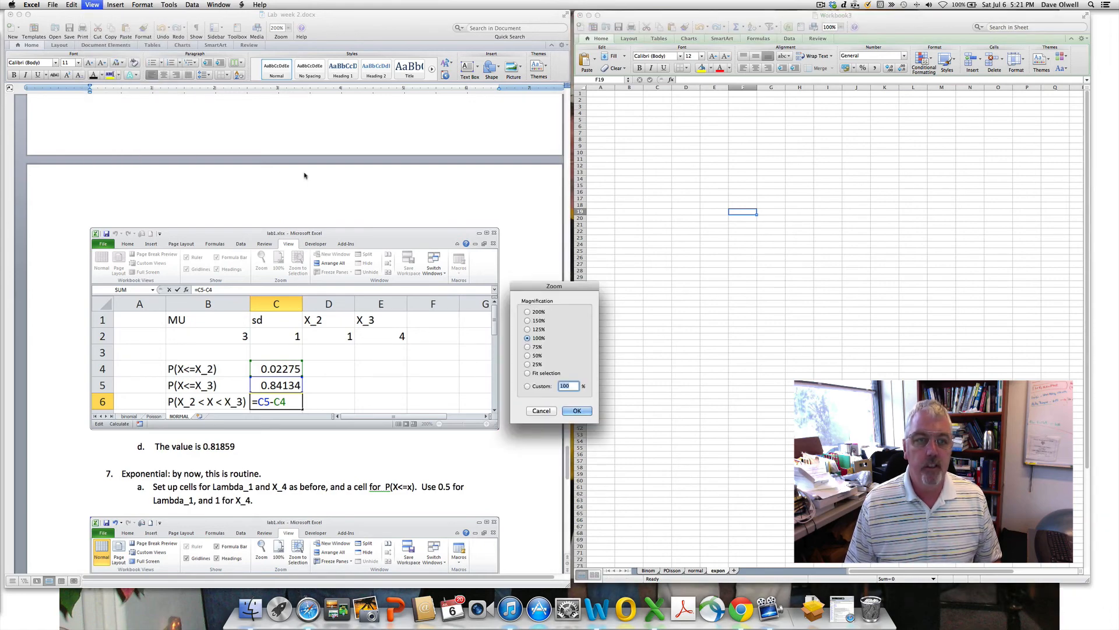
click(528, 312)
click(574, 411)
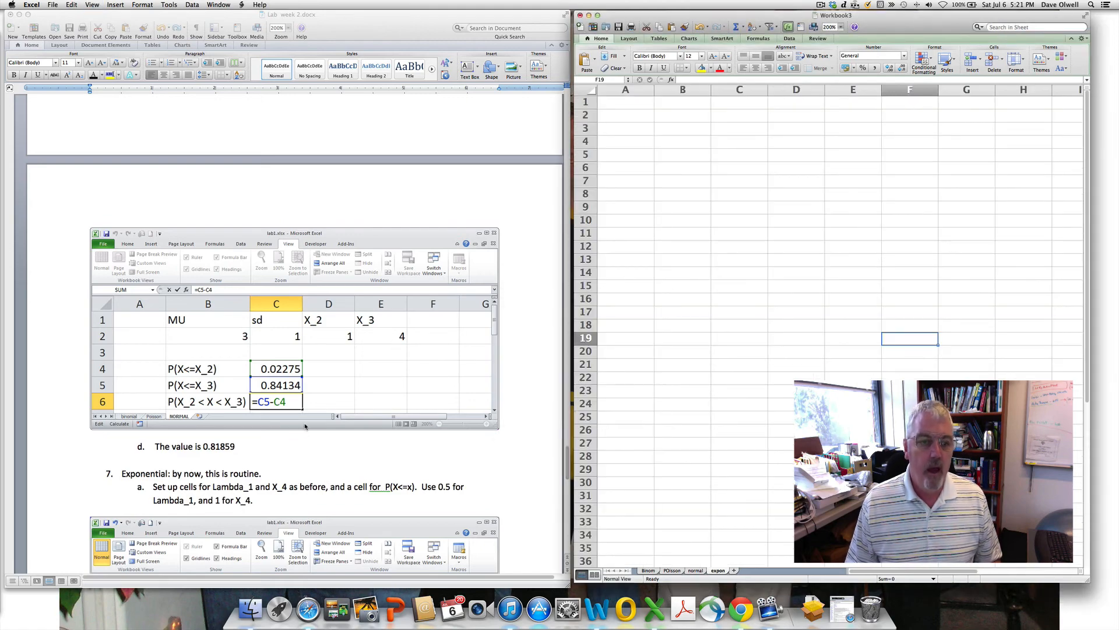
- Scroll the Word handout to step 7 on the exponential distribution and return to Excel
click(308, 441)
scroll(309, 443, down, 3)
scroll(308, 443, down, 1)
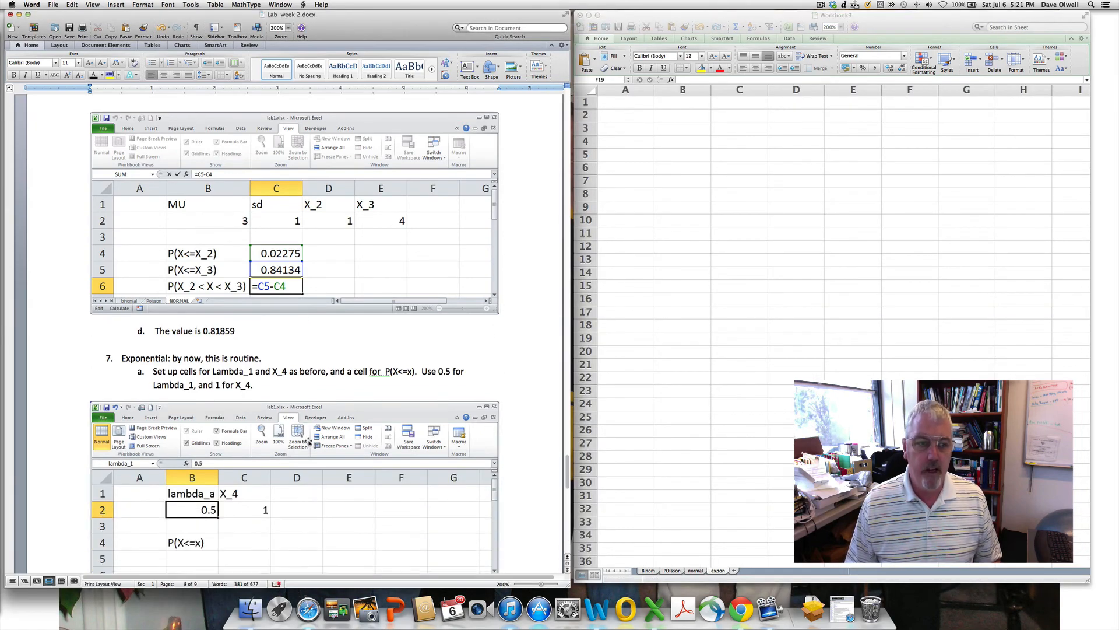
click(679, 117)
click(681, 115)
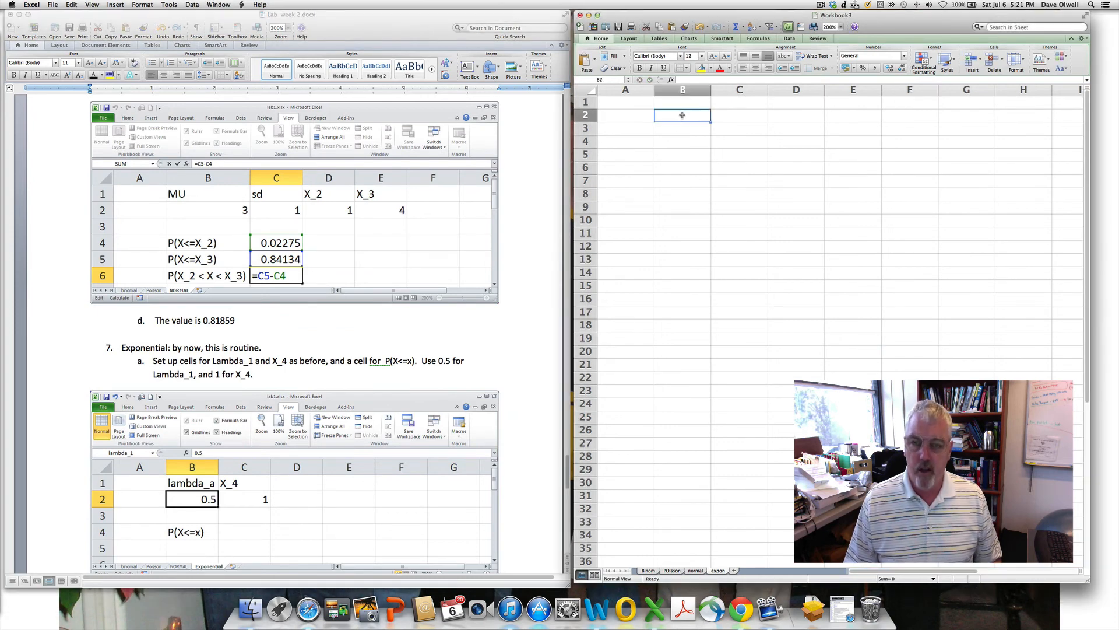
- Enter the column headers lambda_1 in B2 and X_5 in C2
text(lambd)
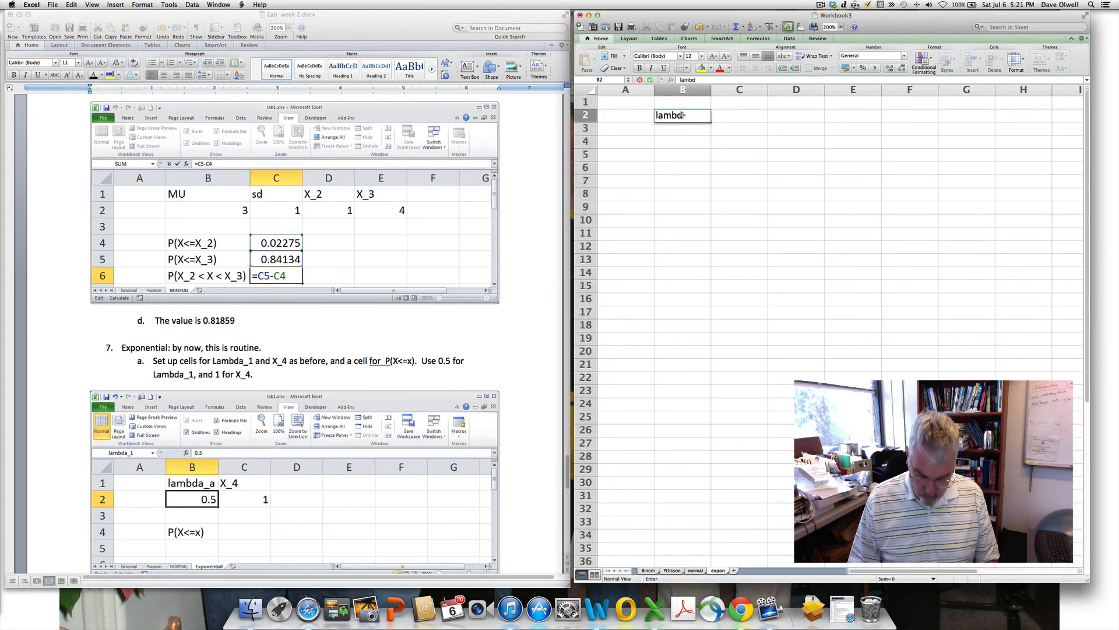
text(a_1)
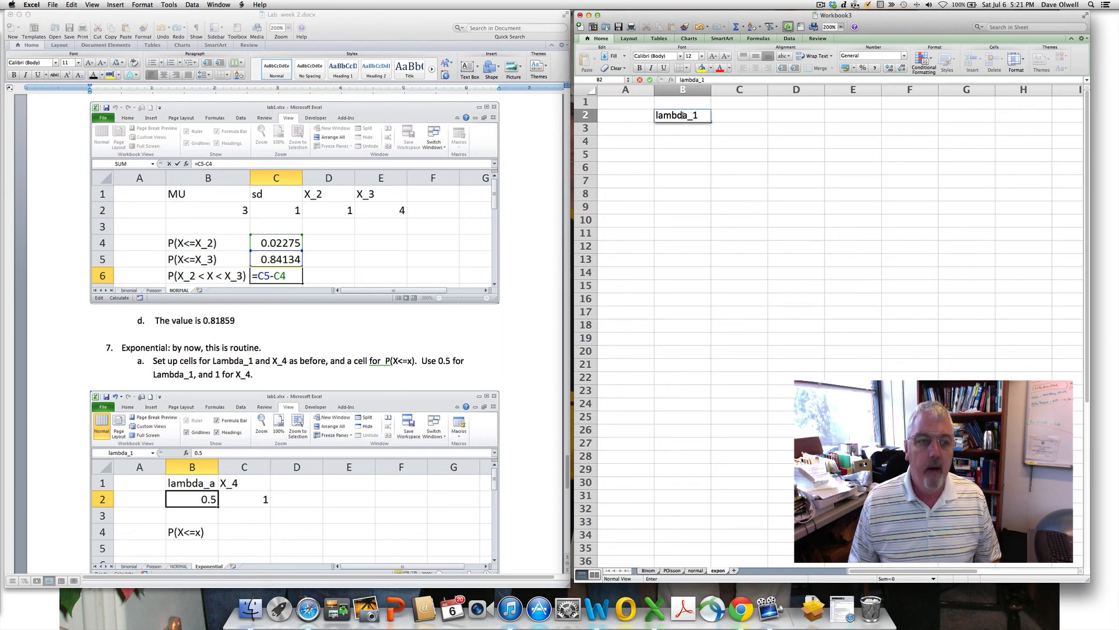
click(726, 116)
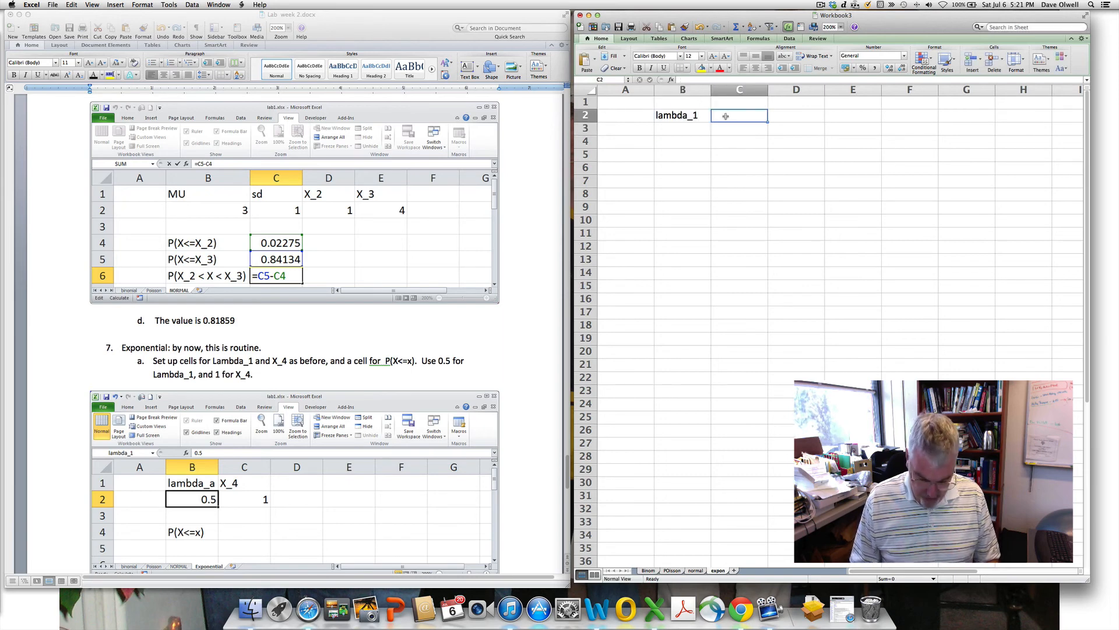
text(X_5)
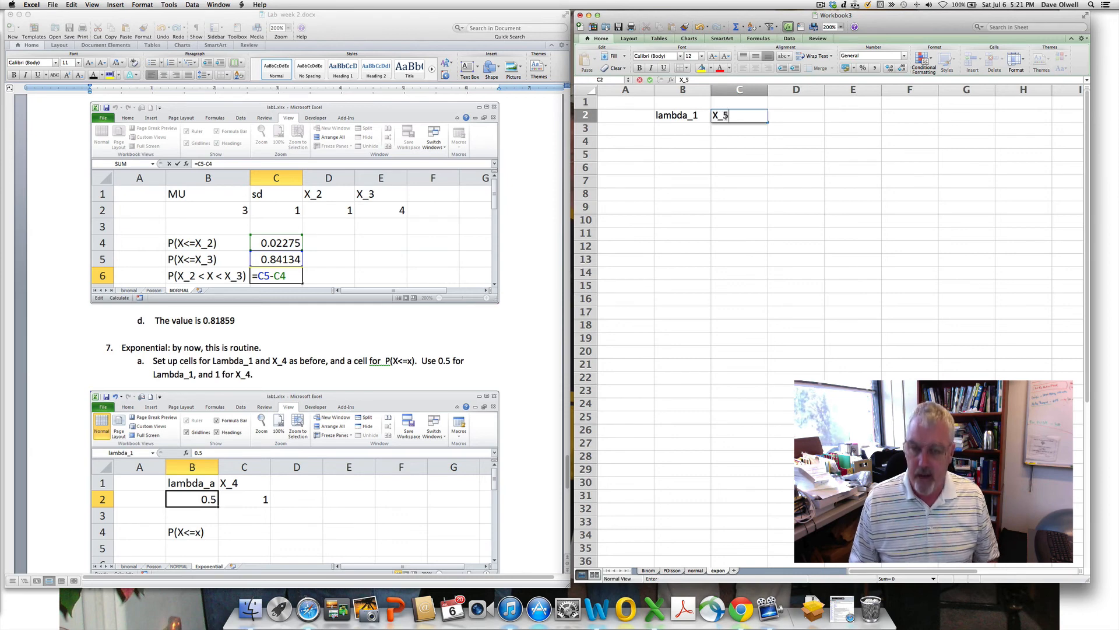
key(Return)
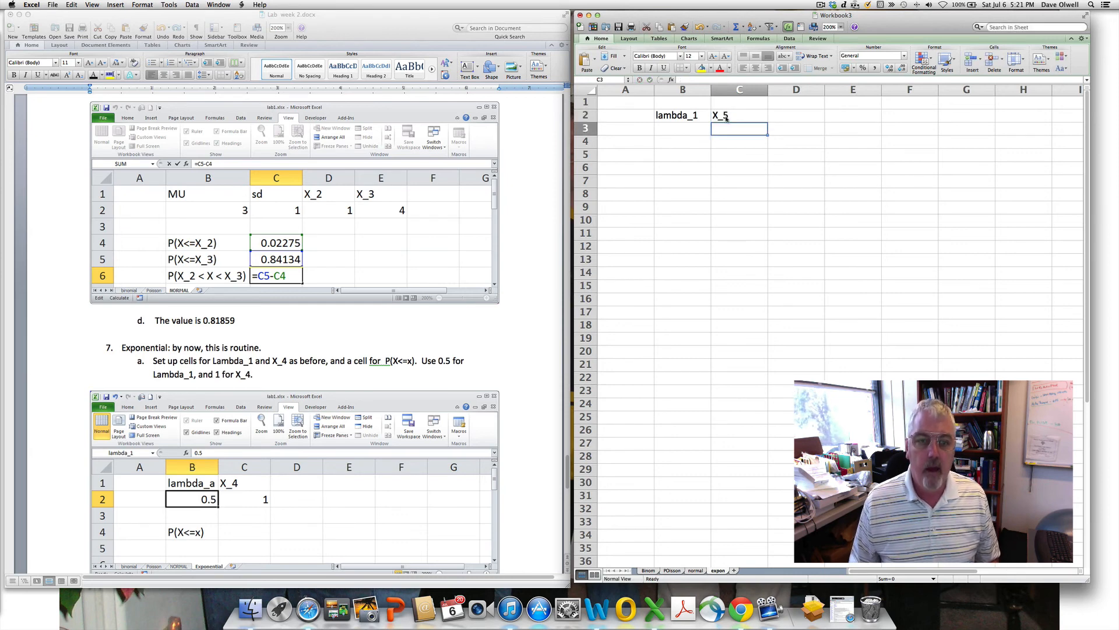
- Add the label P(X<=x) in B5 and enter the rate 0.5 in B3
click(674, 156)
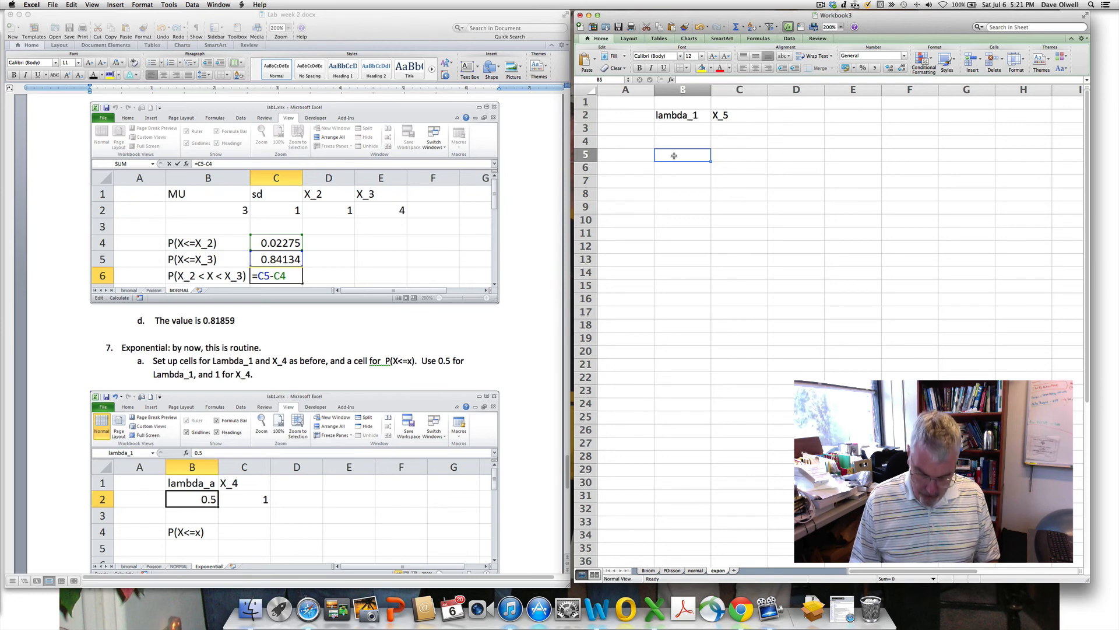
text(P(X<)
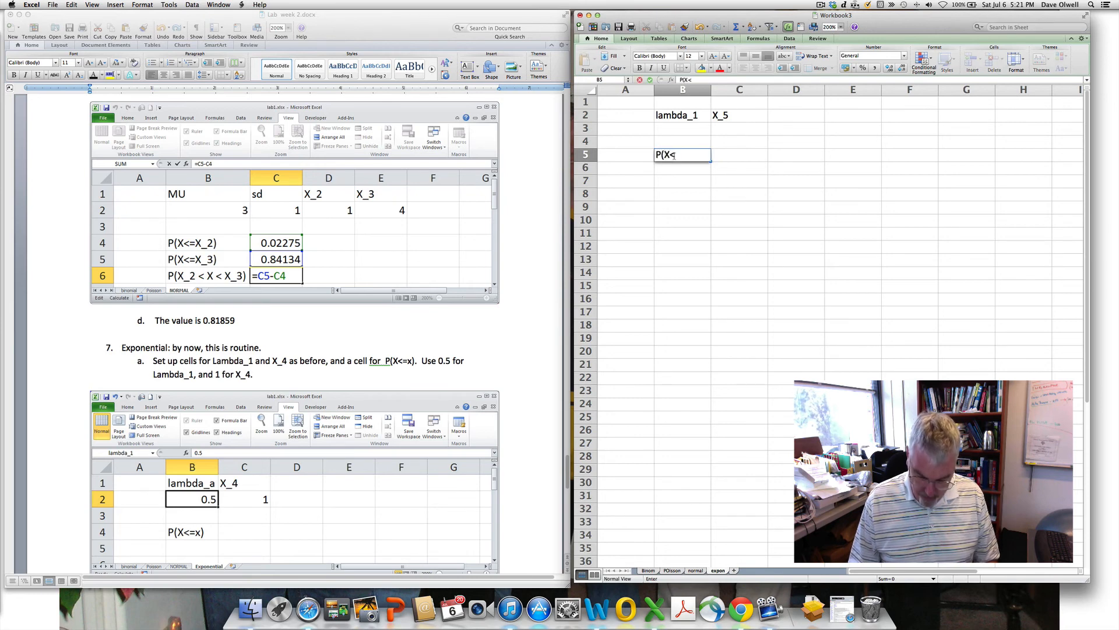
text(=x))
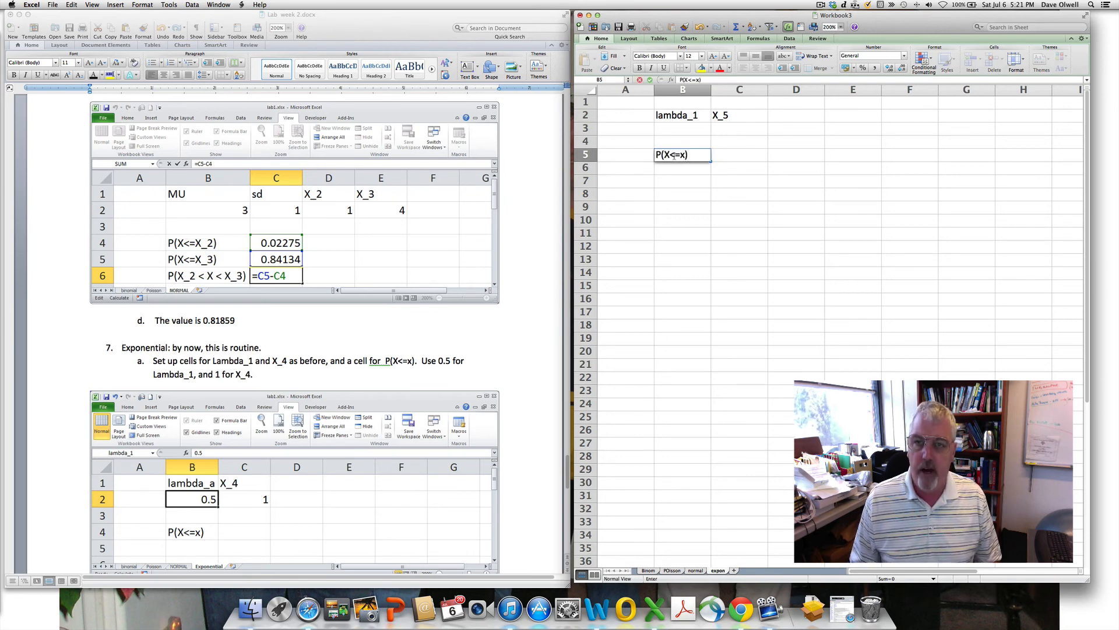
key(Return)
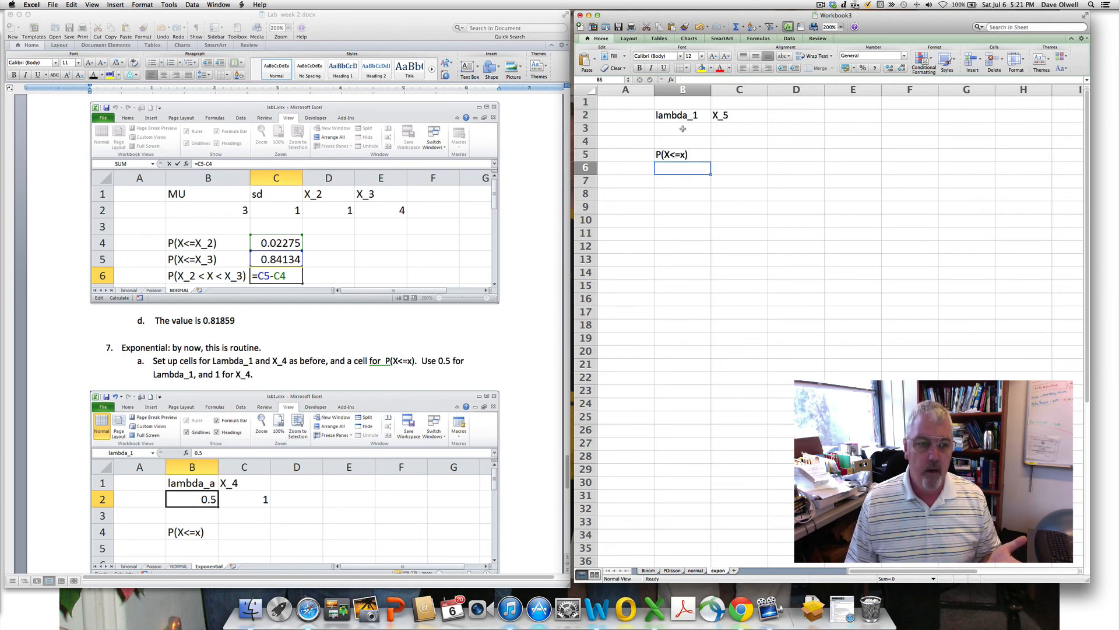
click(683, 128)
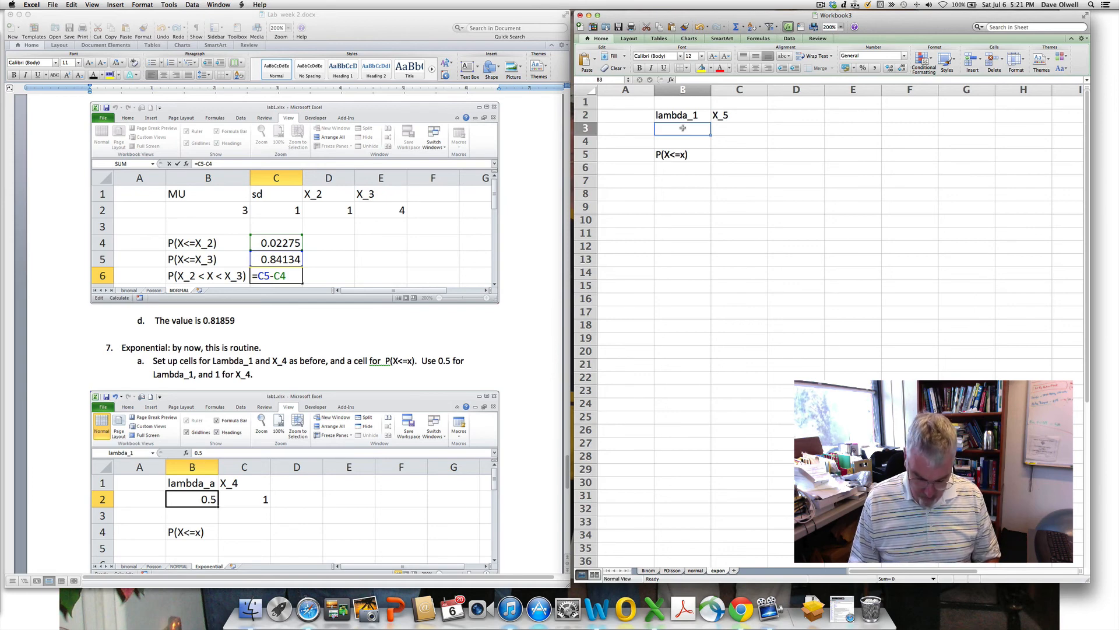
text(0.5)
key(Return)
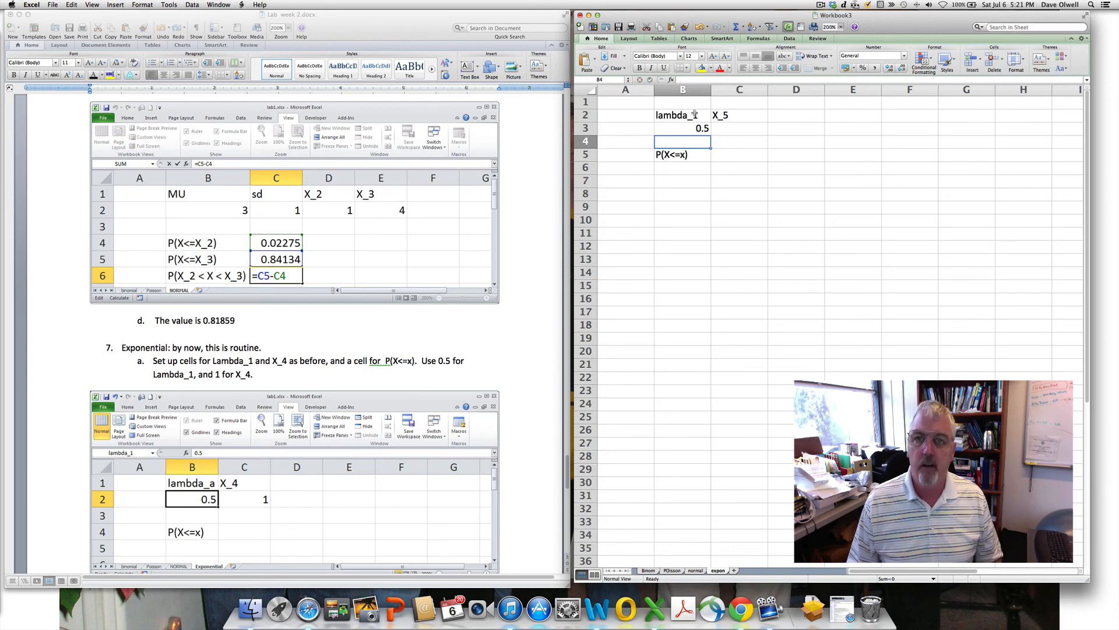
- Relabel the B2 header to lambda_a and name cell B3 lambda_a
click(692, 116)
click(712, 81)
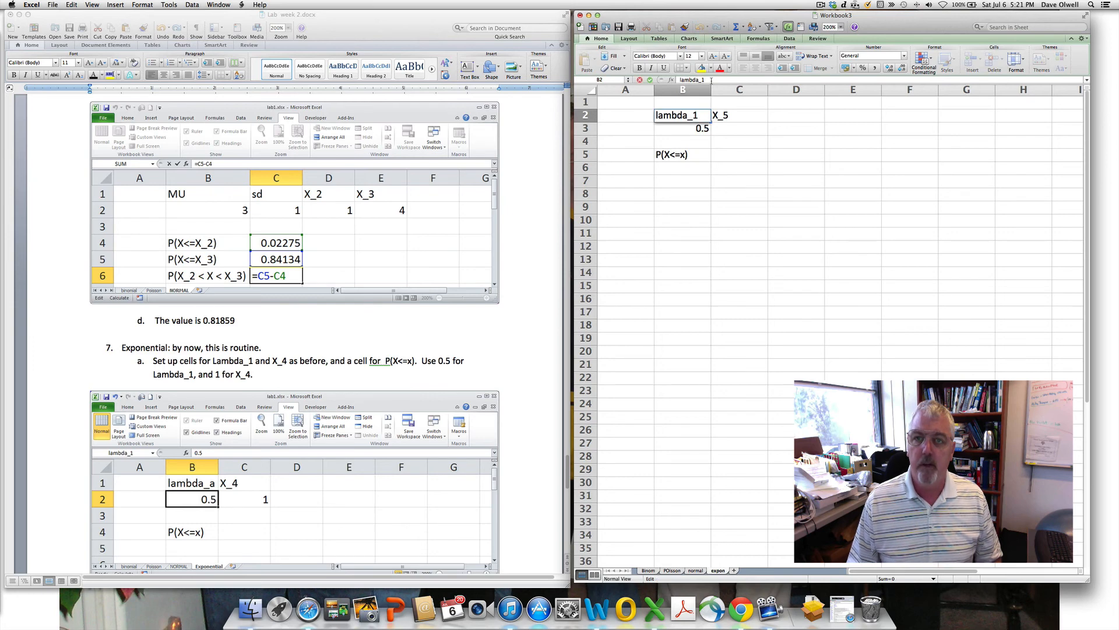
key(BackSpace)
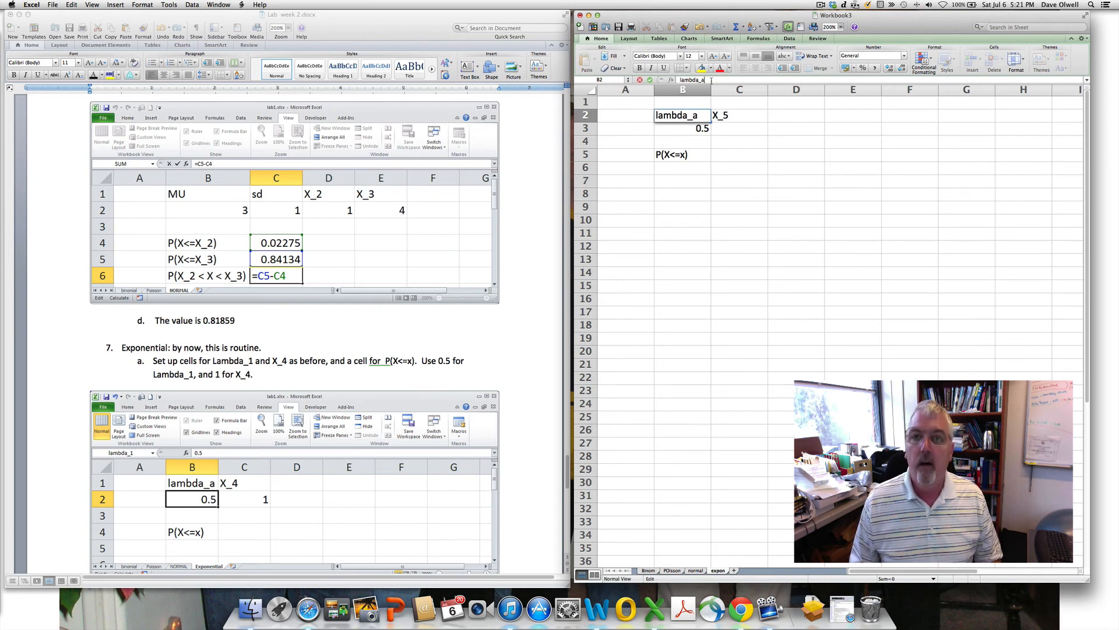
key(Return)
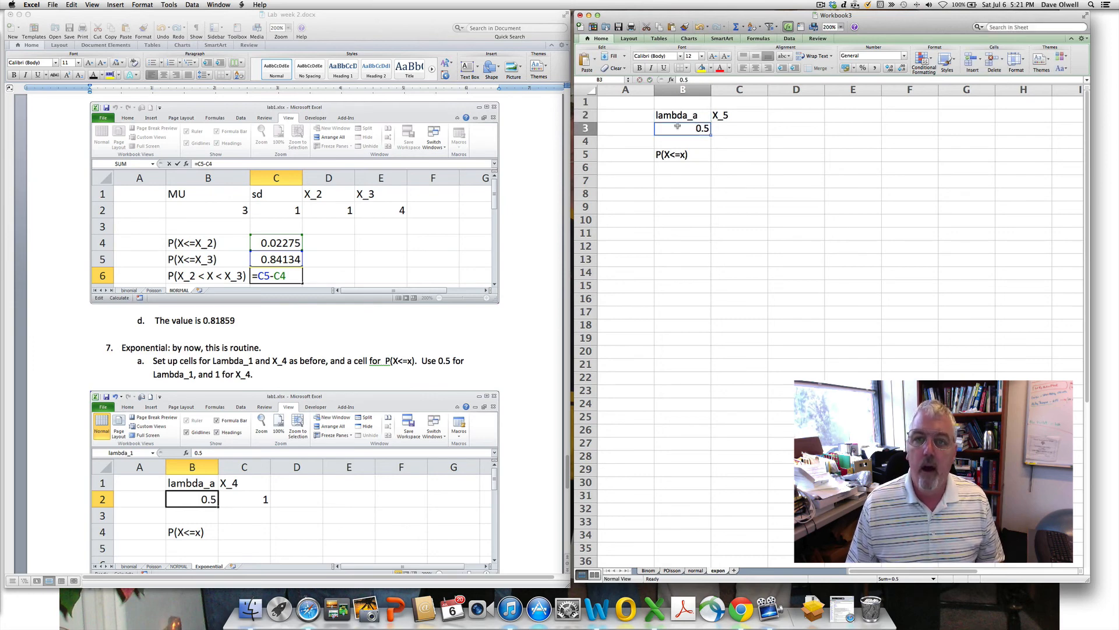
click(605, 80)
text(lam)
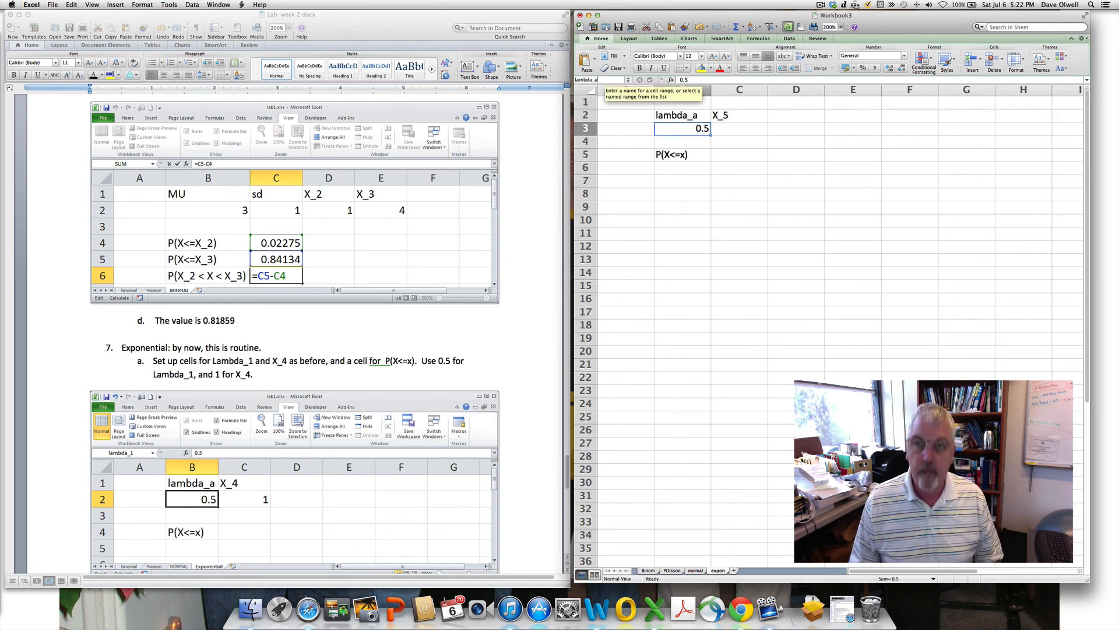
text(bda_a)
key(Return)
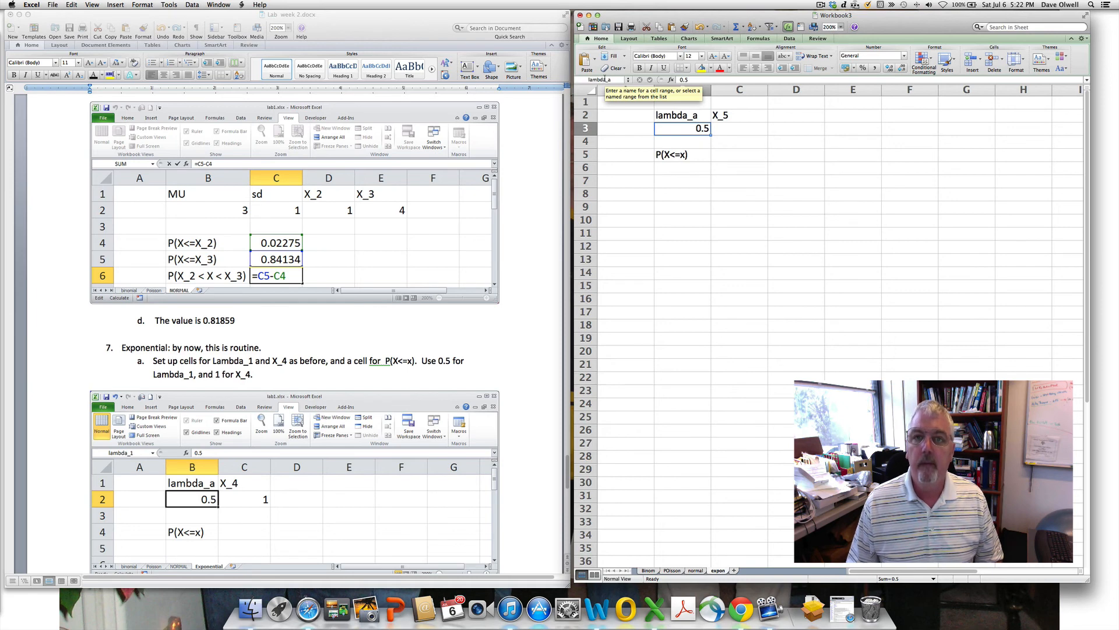
- Enter 1 in C3 and name that cell X_5 via the Name Box
click(741, 129)
text(1)
key(Return)
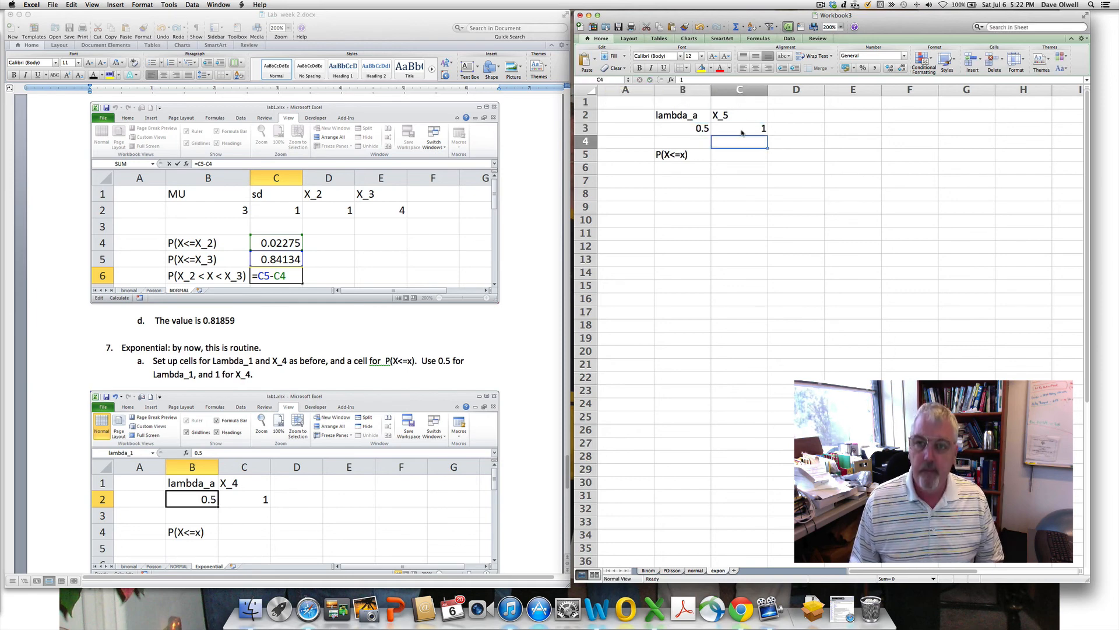
click(742, 133)
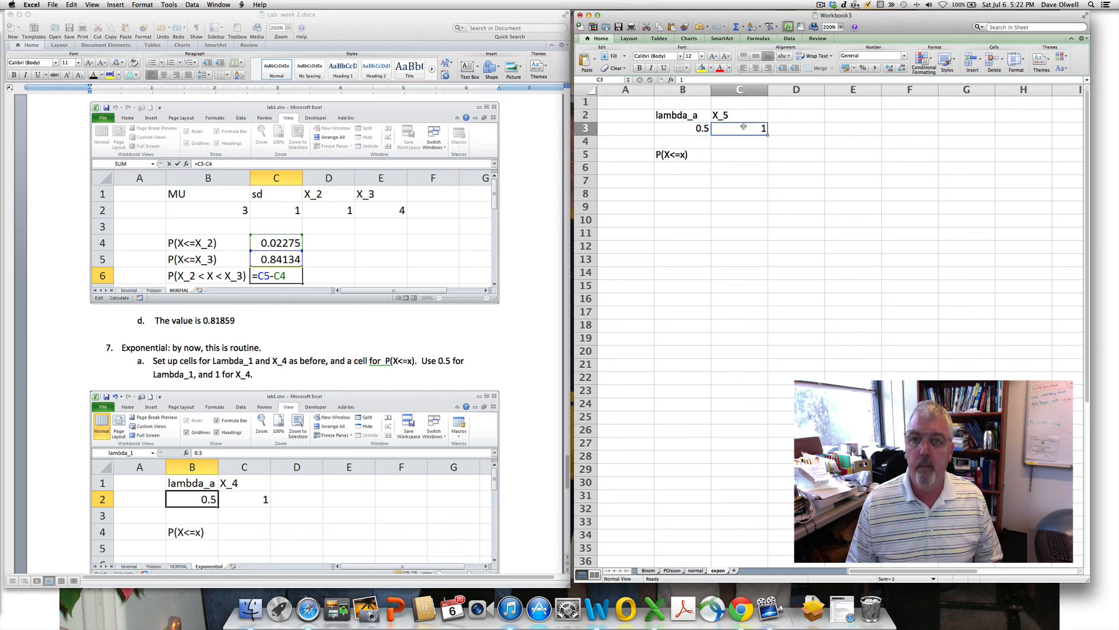
click(607, 80)
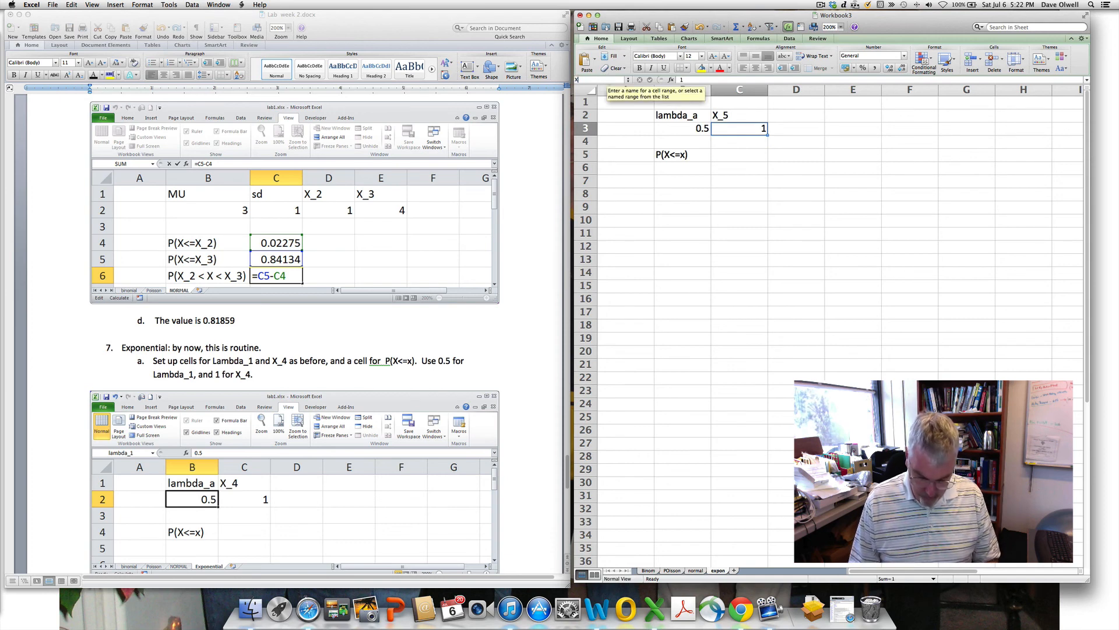
text(X_5)
key(Return)
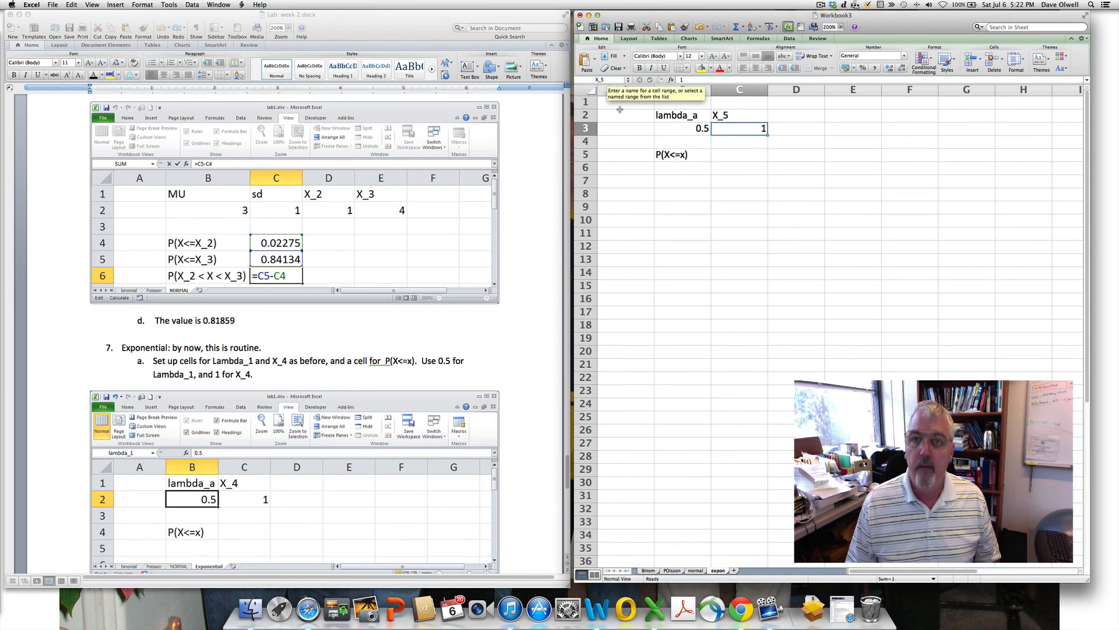
click(743, 154)
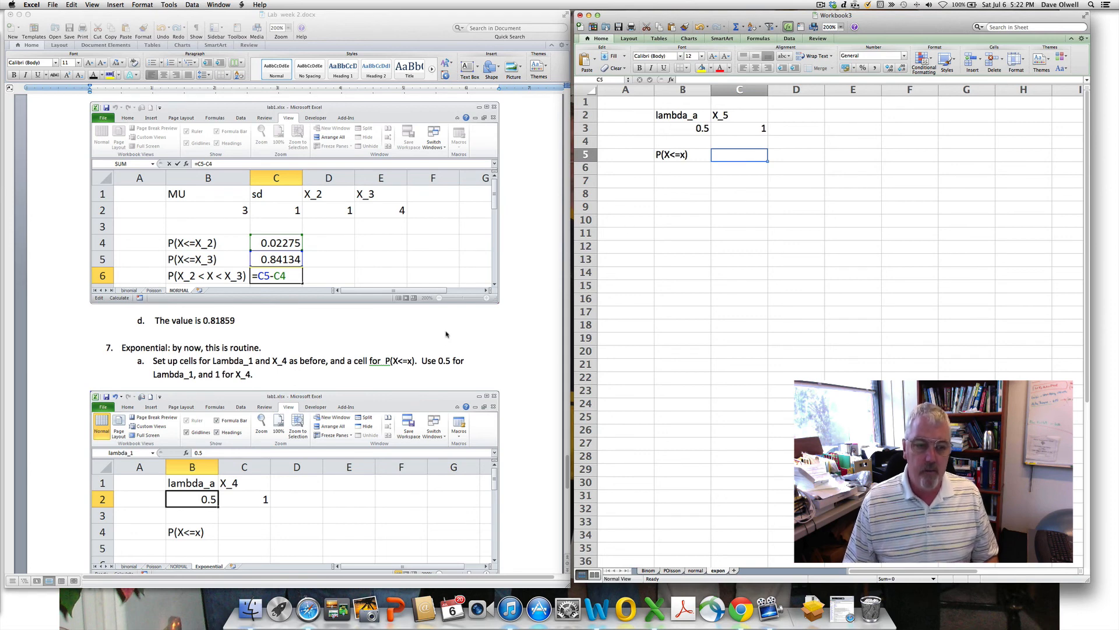
- Enter =EXPON.DIST(X_5,lambda_a,1) in C5, returning 0.39346934
scroll(450, 338, down, 5)
scroll(454, 349, down, 8)
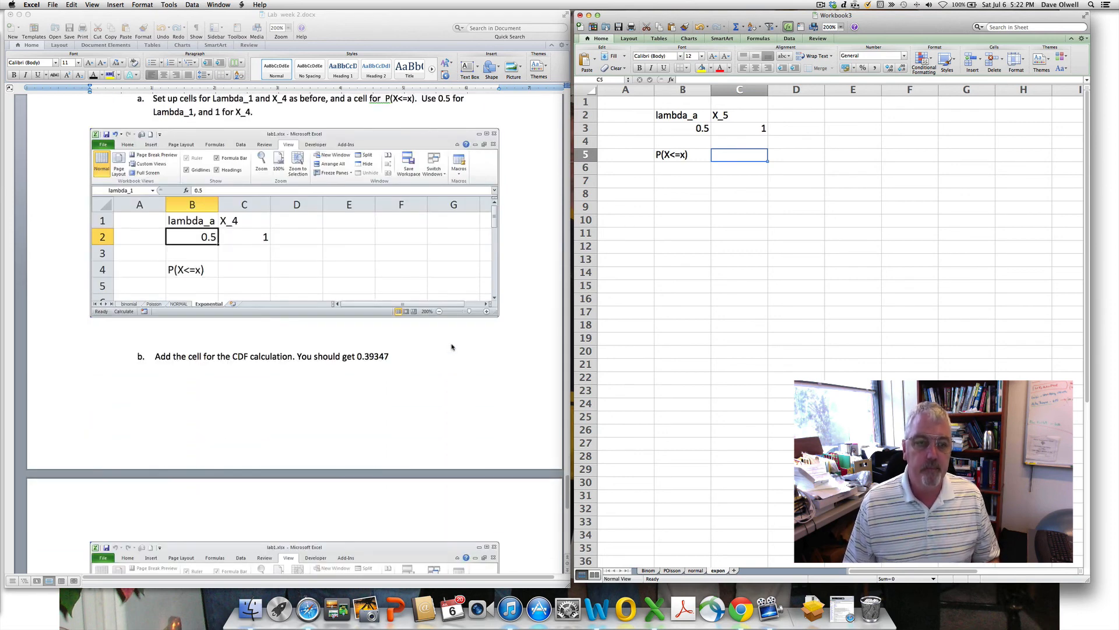
scroll(453, 346, down, 4)
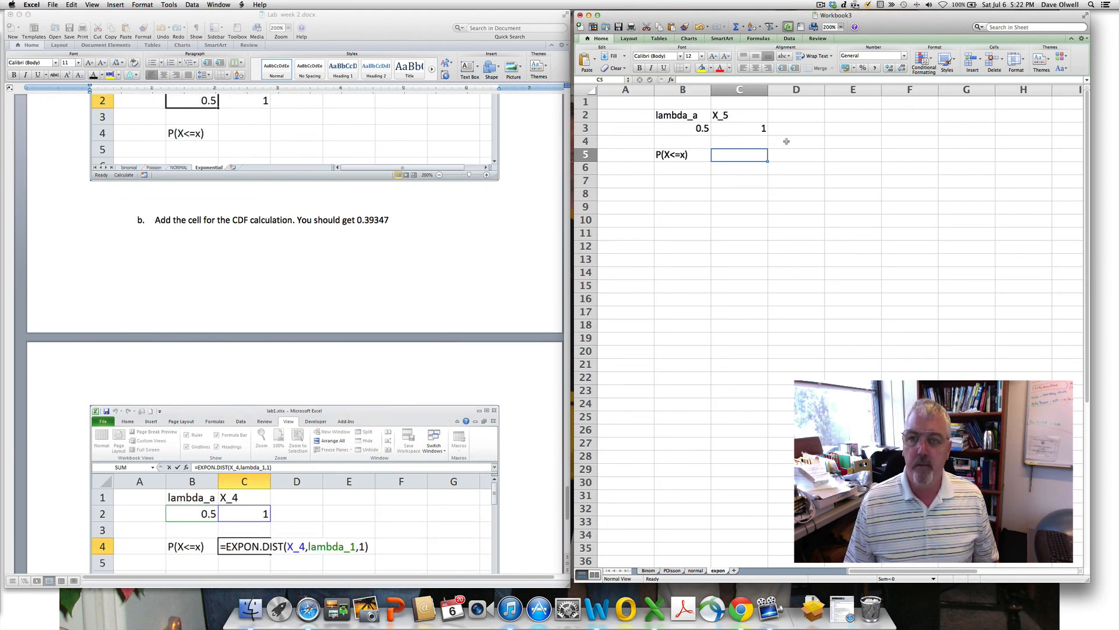
text(=expON.DIST)
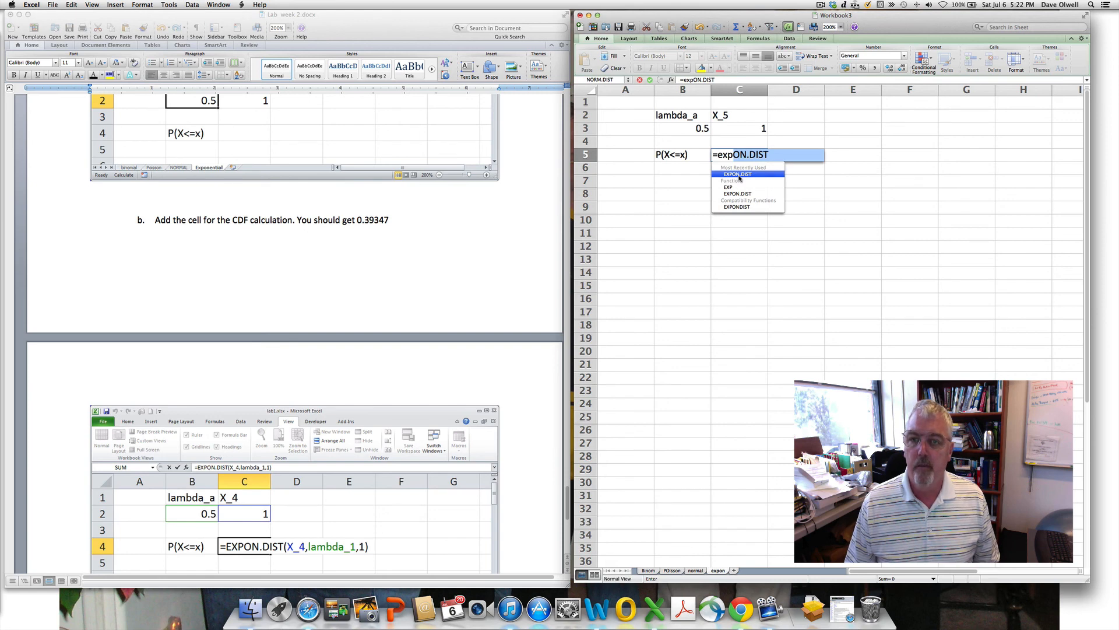
double_click(739, 174)
click(750, 133)
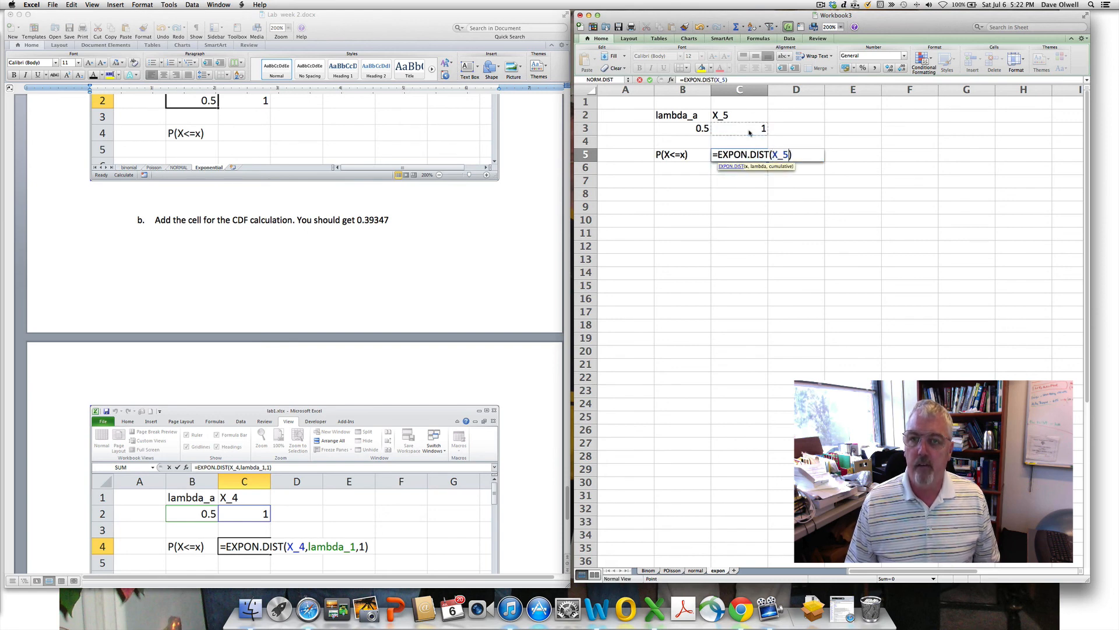
text(,)
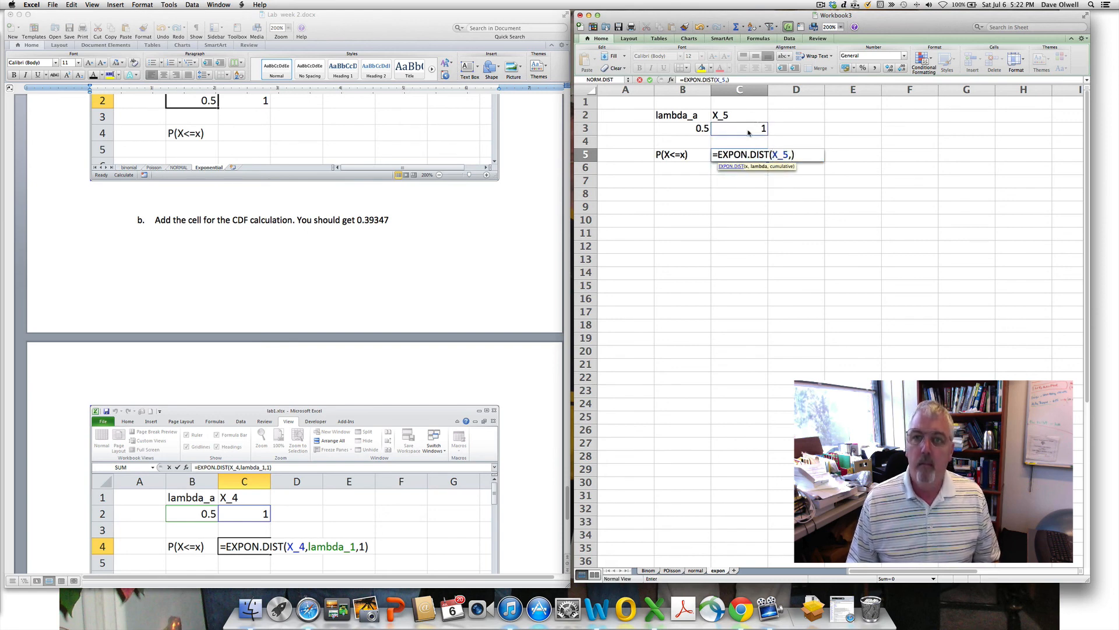
click(699, 129)
text(,1)
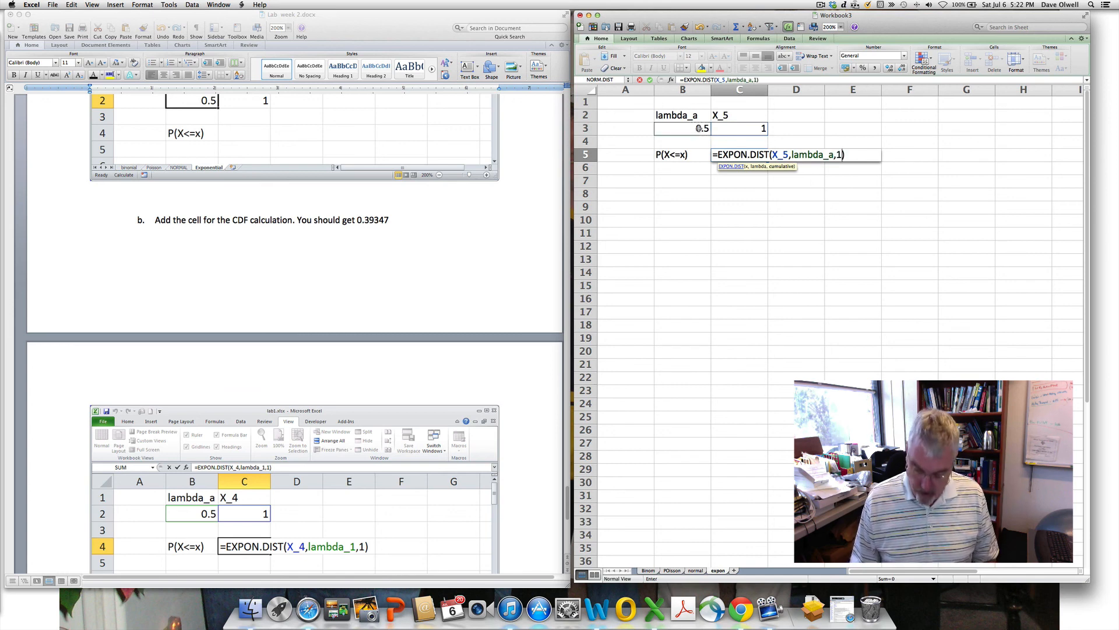
key(Return)
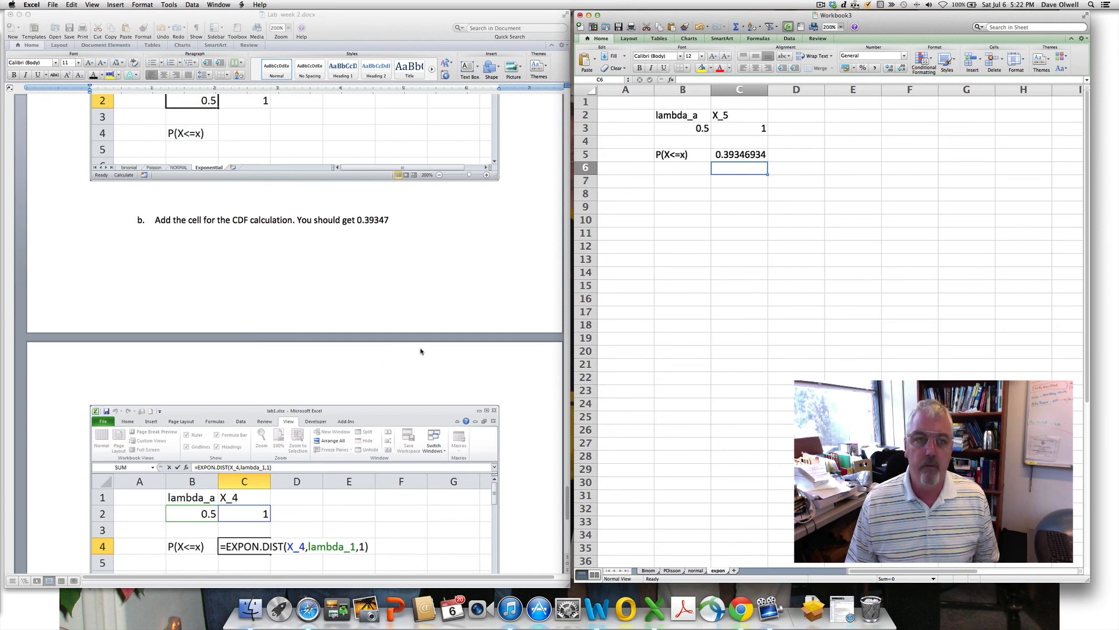
scroll(421, 351, down, 6)
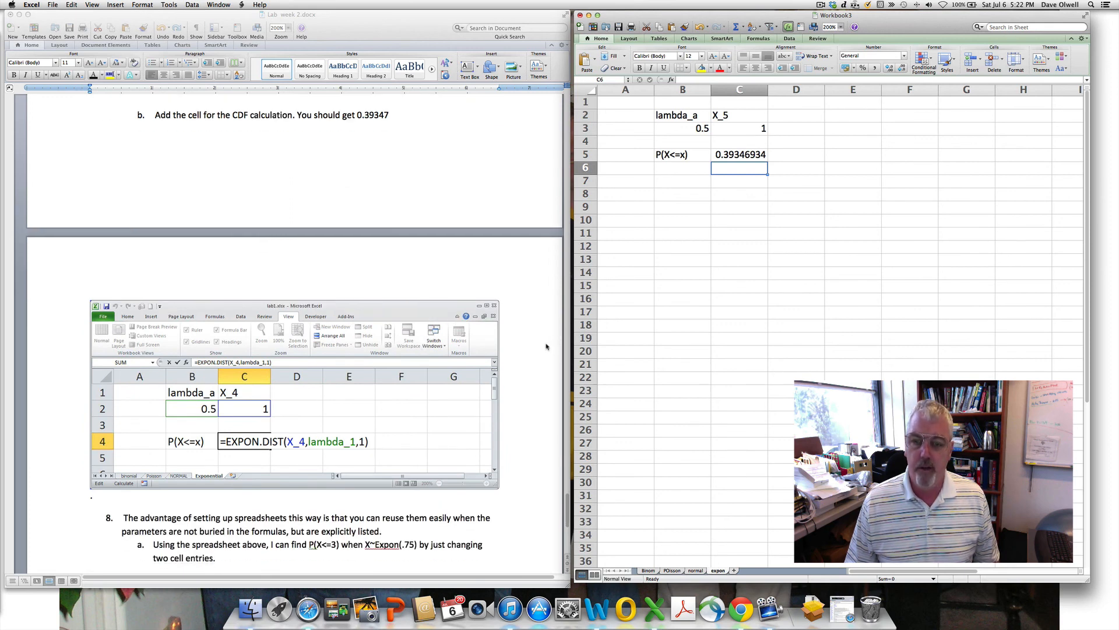
- Set lambda_a to 0.75 and X_5 to 3, so P(X<=x) becomes 0.89460078
scroll(527, 396, down, 10)
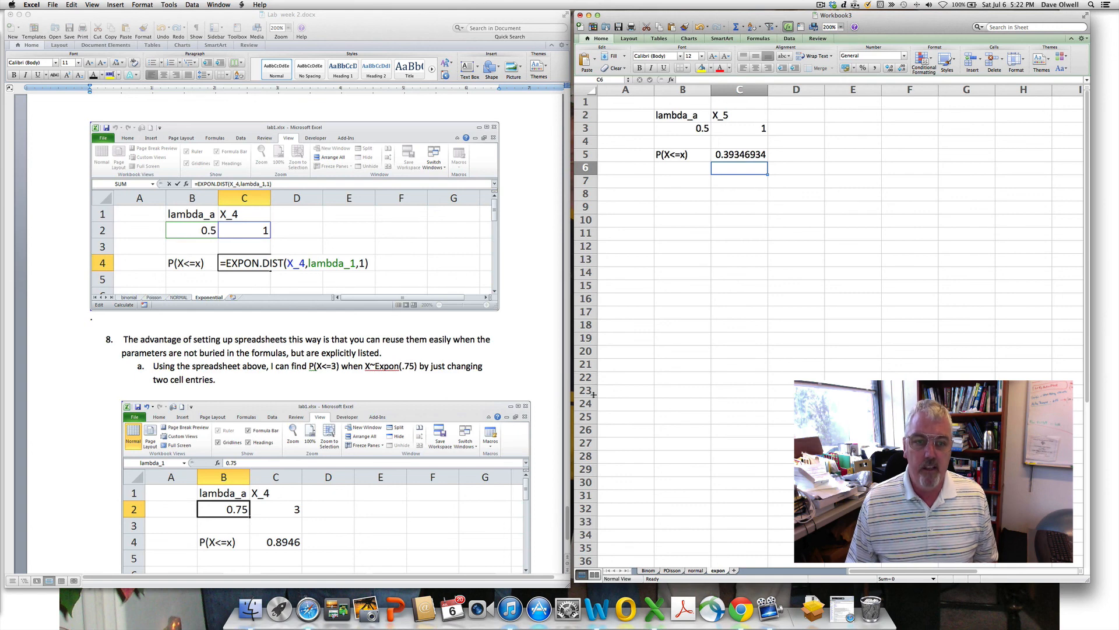
click(691, 129)
text(.75)
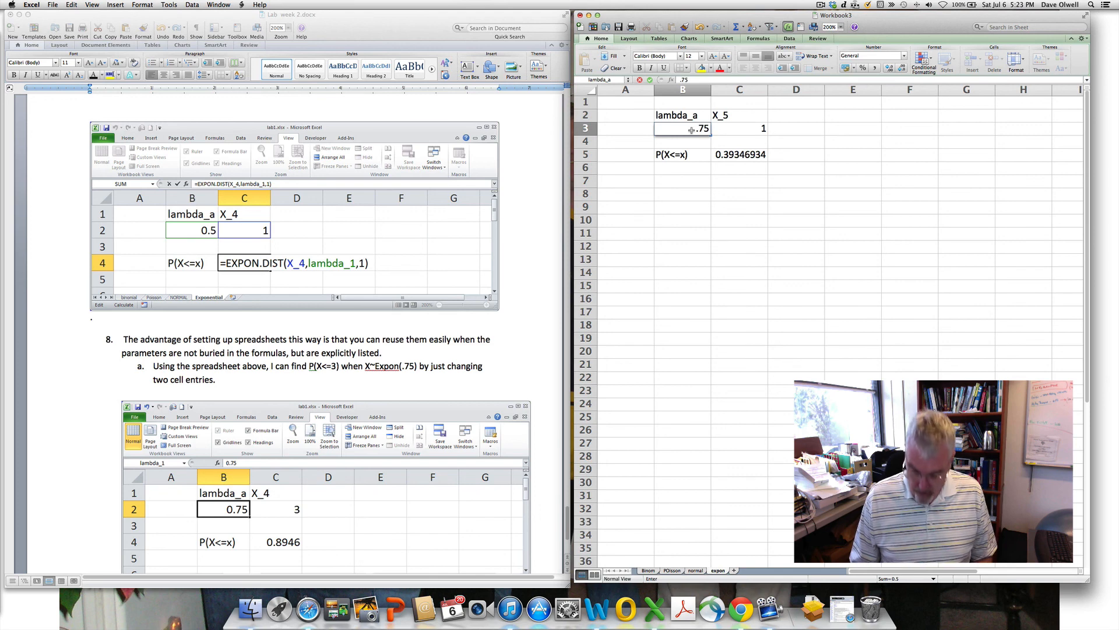
key(Return)
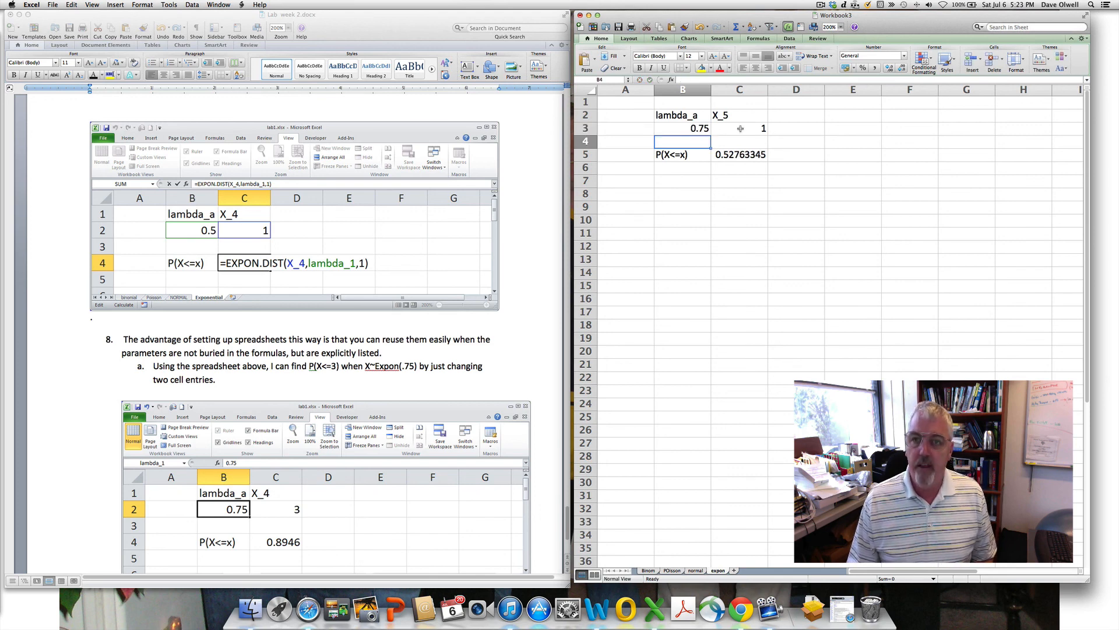
click(742, 127)
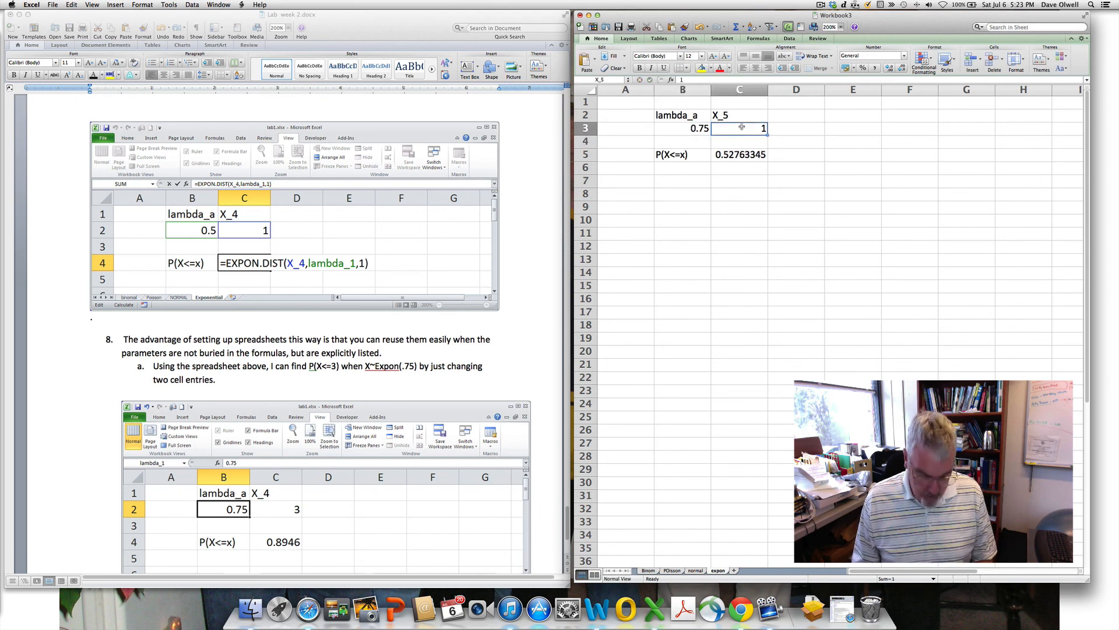
text(3)
key(Return)
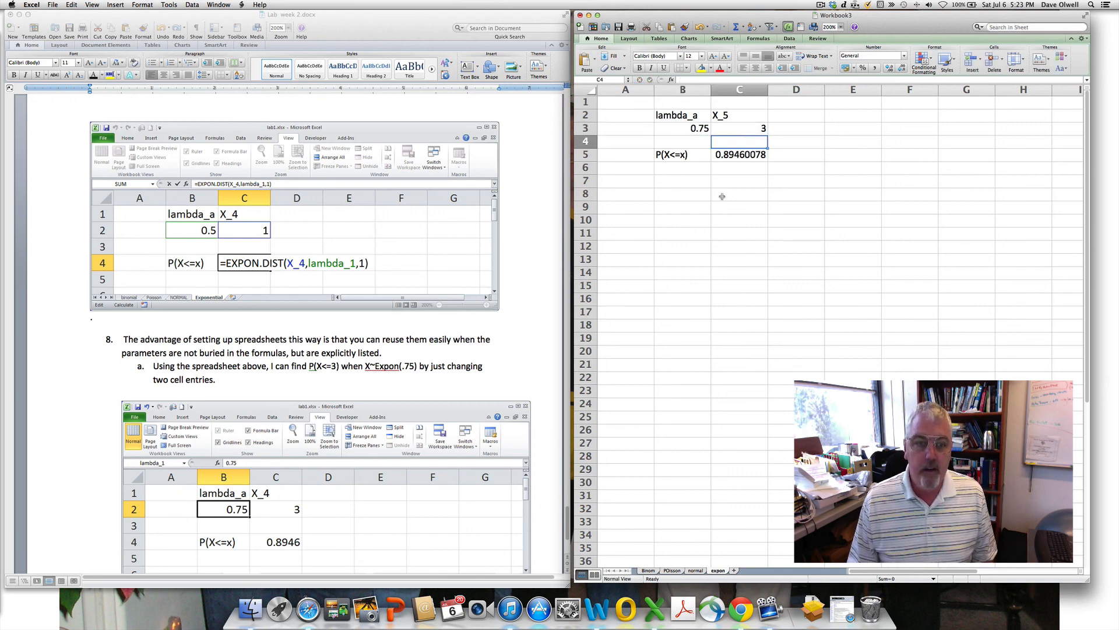
scroll(354, 502, down, 4)
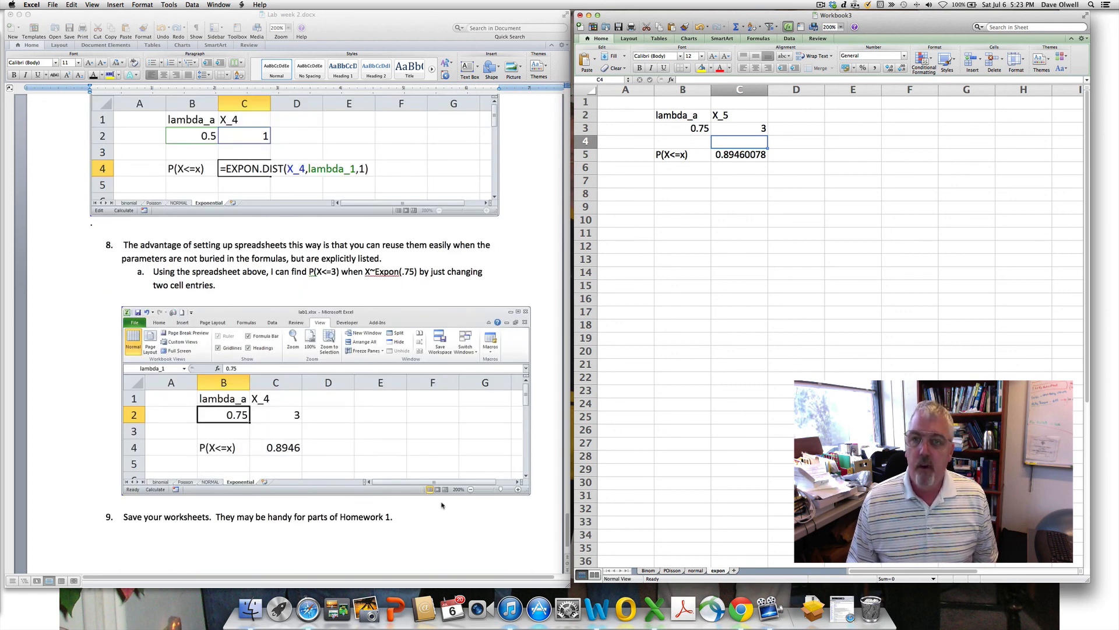
scroll(442, 505, down, 1)
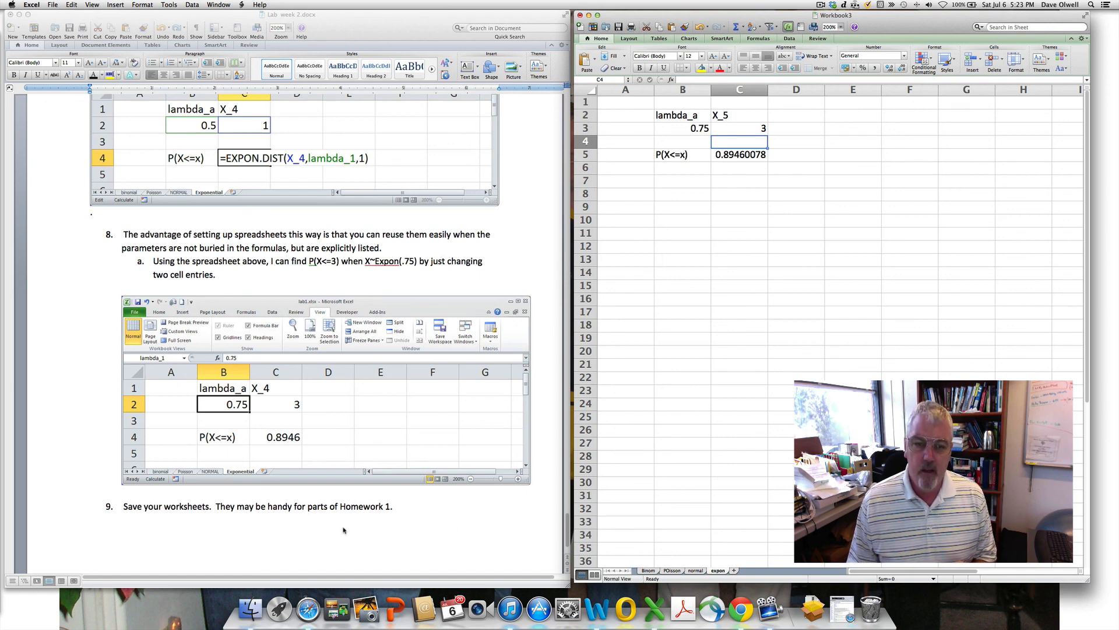
scroll(345, 528, down, 2)
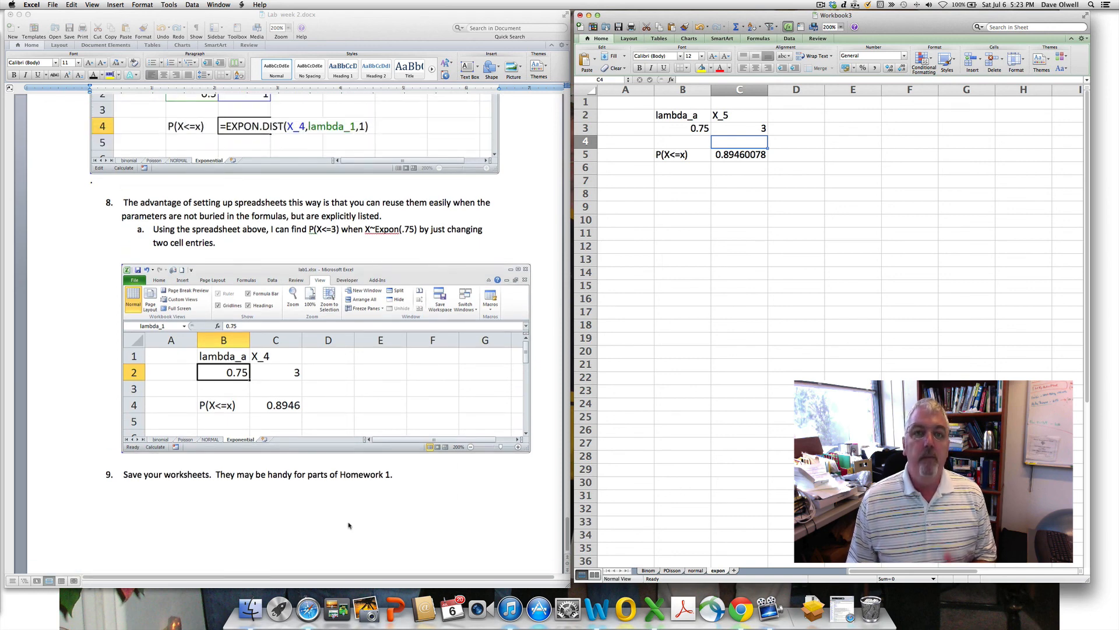